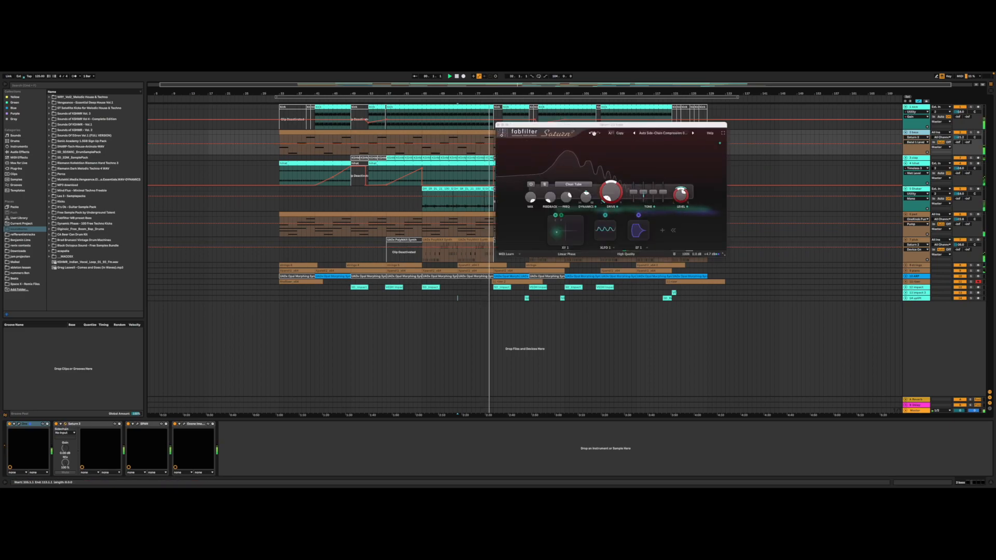
# Close the Saturn plugin window and unfold the clap track to show its full clip lane.
pyautogui.click(499, 125)
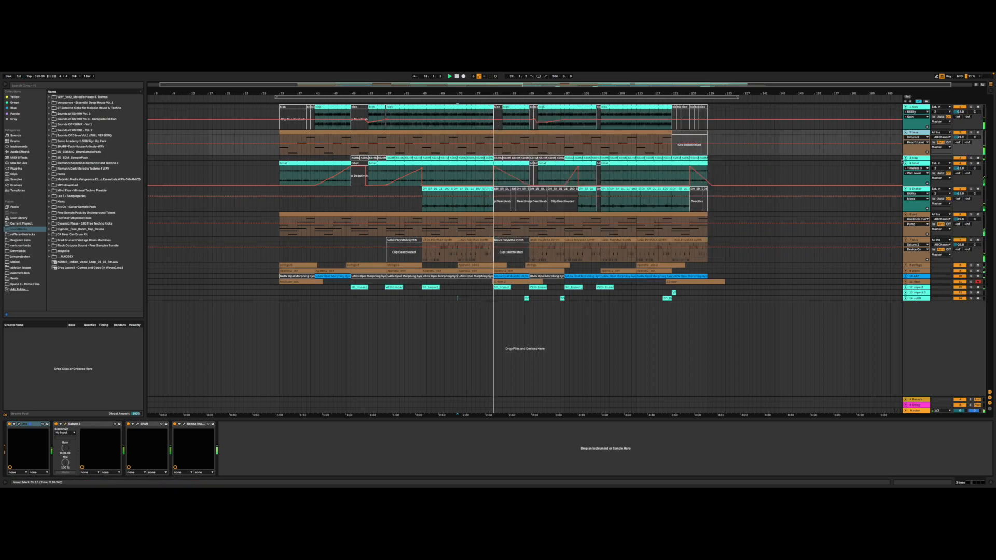
pyautogui.click(914, 158)
pyautogui.click(906, 158)
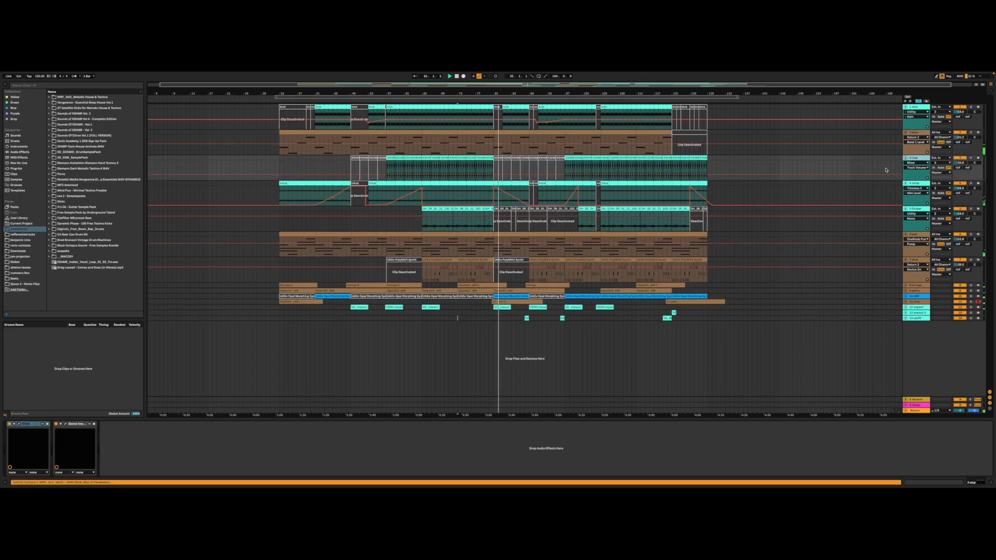
# Inspect the Timeless delay on the hi-hat track during playback, and close its window.
pyautogui.click(914, 183)
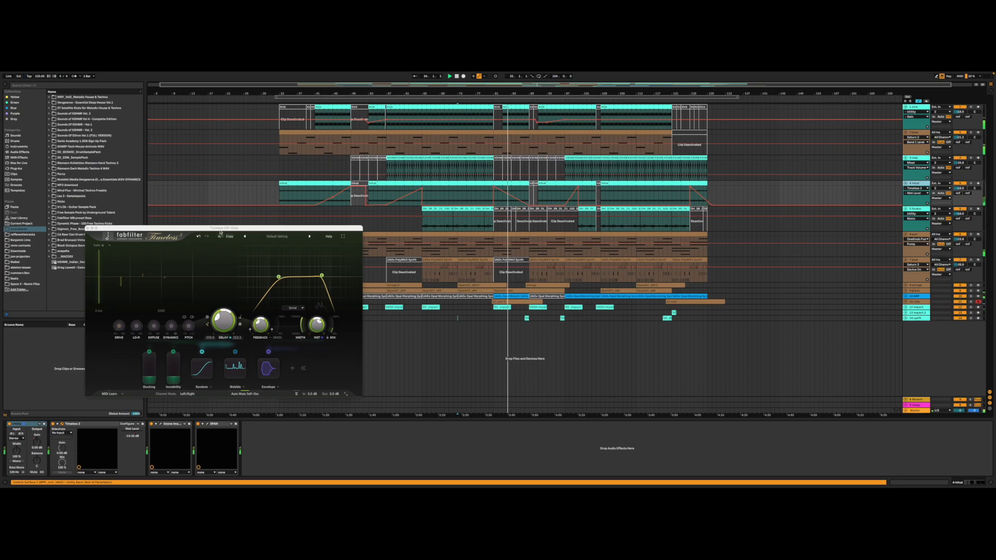
pyautogui.moveTo(253, 229); pyautogui.dragTo(195, 189)
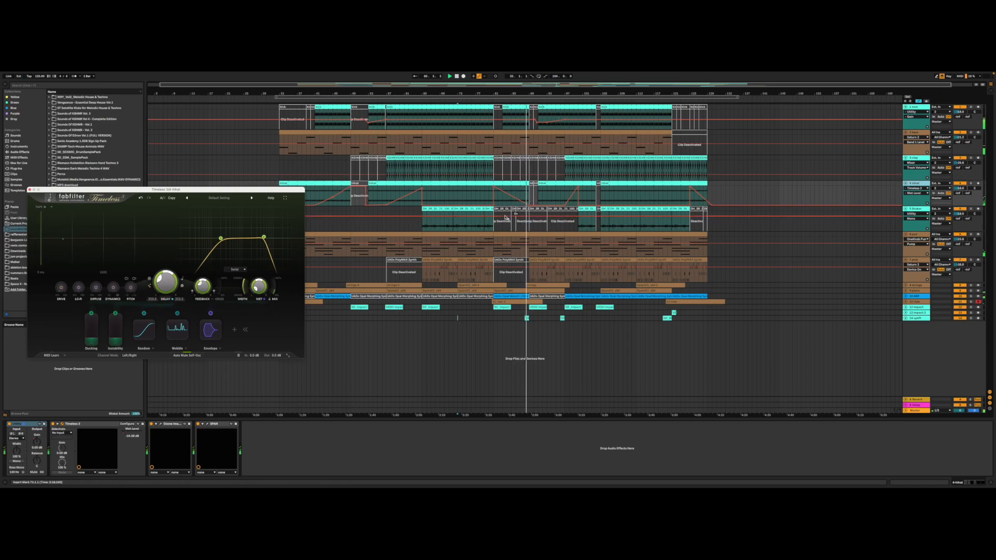
pyautogui.click(30, 189)
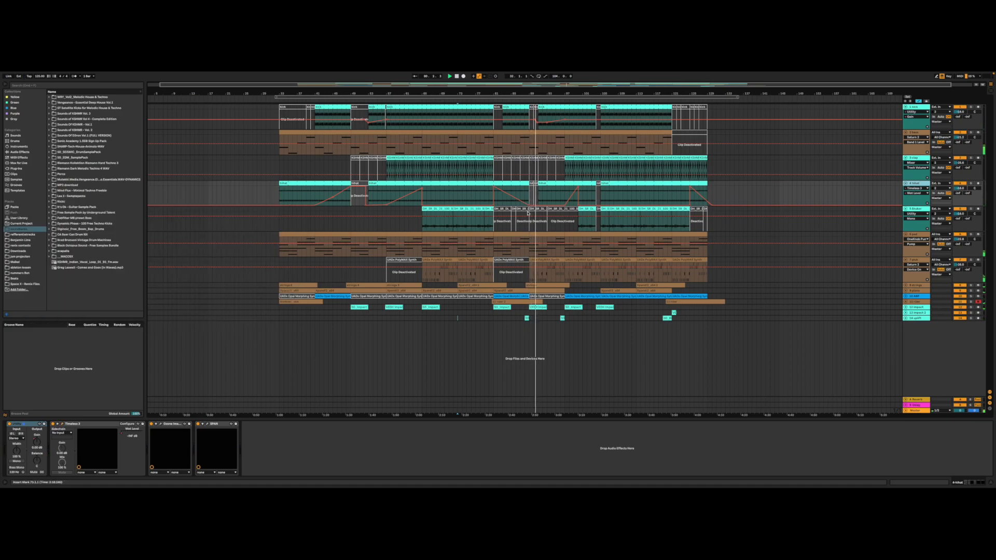
# Stop playback and hide the automation lanes across the arrangement.
pyautogui.moveTo(607, 78)
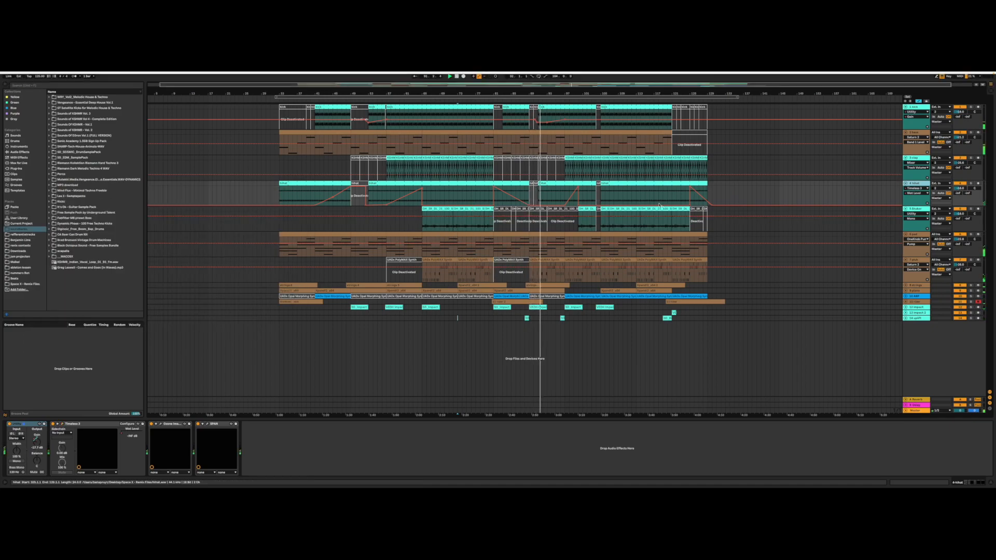
pyautogui.press('space')
pyautogui.click(918, 102)
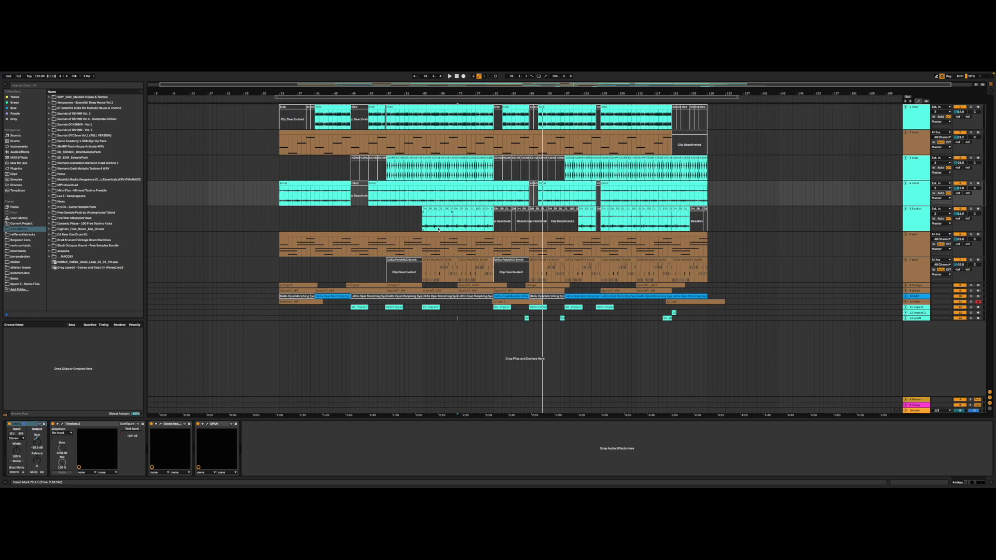
# Review the device chains on the Shaker and pad tracks, including the pad's OneKnob Pumper plugin.
pyautogui.click(880, 223)
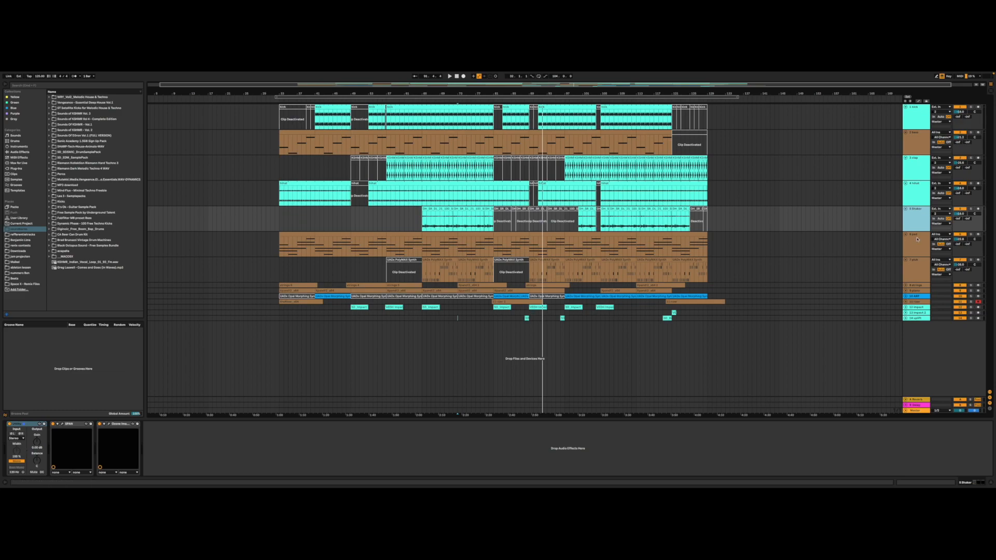
pyautogui.press('Down')
pyautogui.click(91, 424)
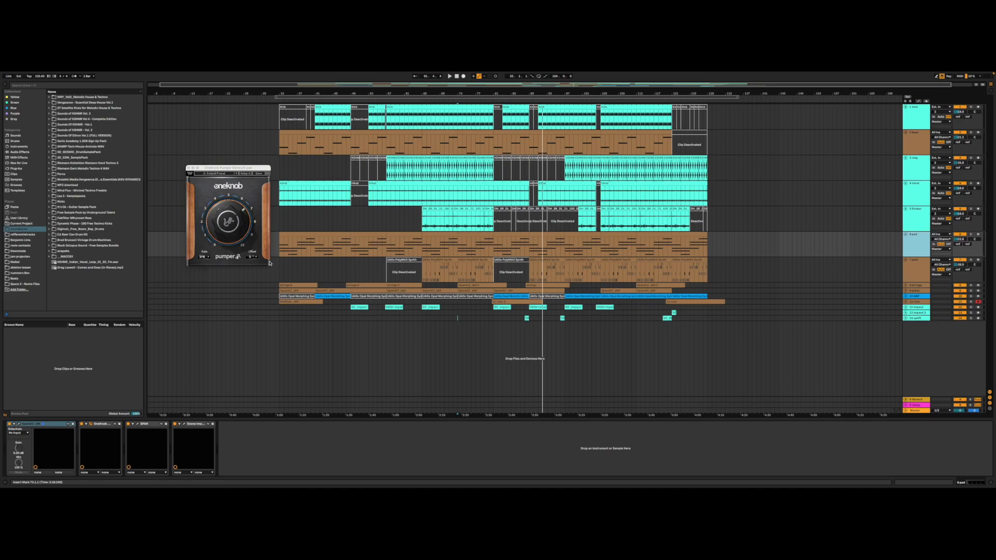
pyautogui.click(190, 168)
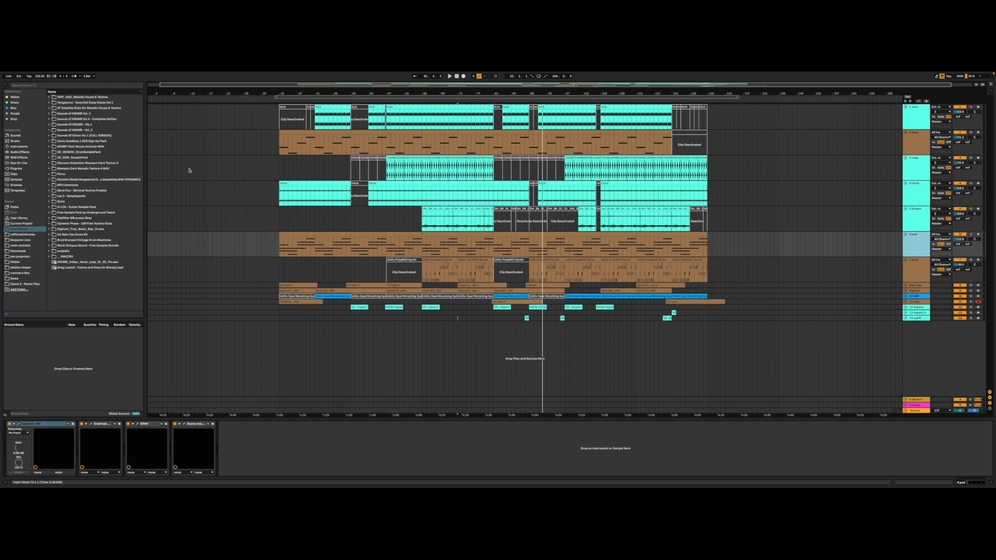
# Inspect the Saturn plugin in the pluck track's device chain and close its window.
pyautogui.click(834, 281)
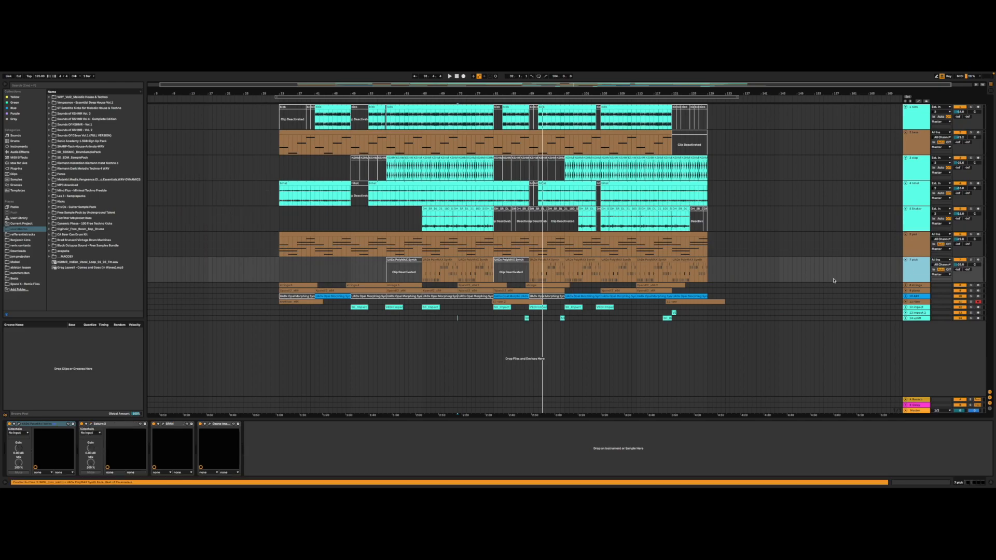
pyautogui.click(91, 424)
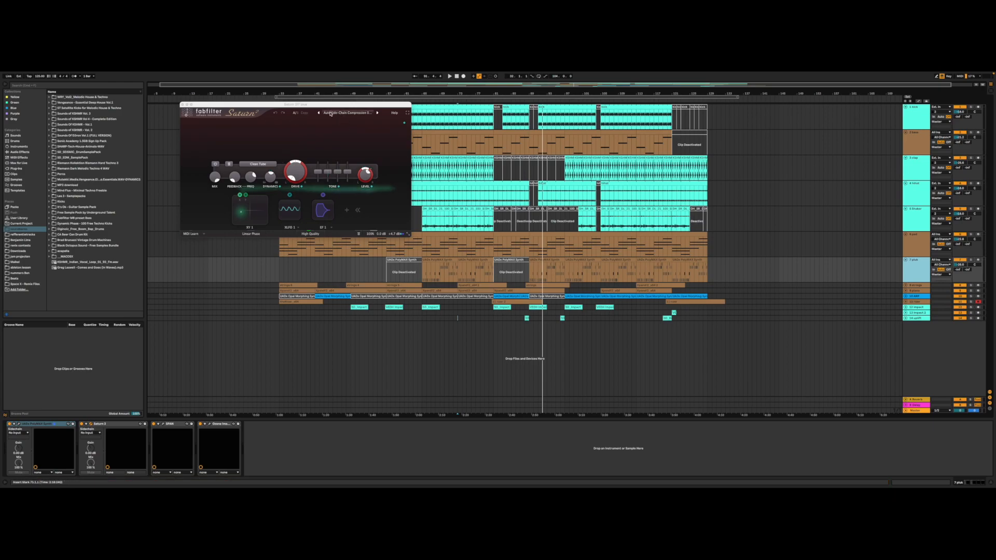
pyautogui.click(181, 104)
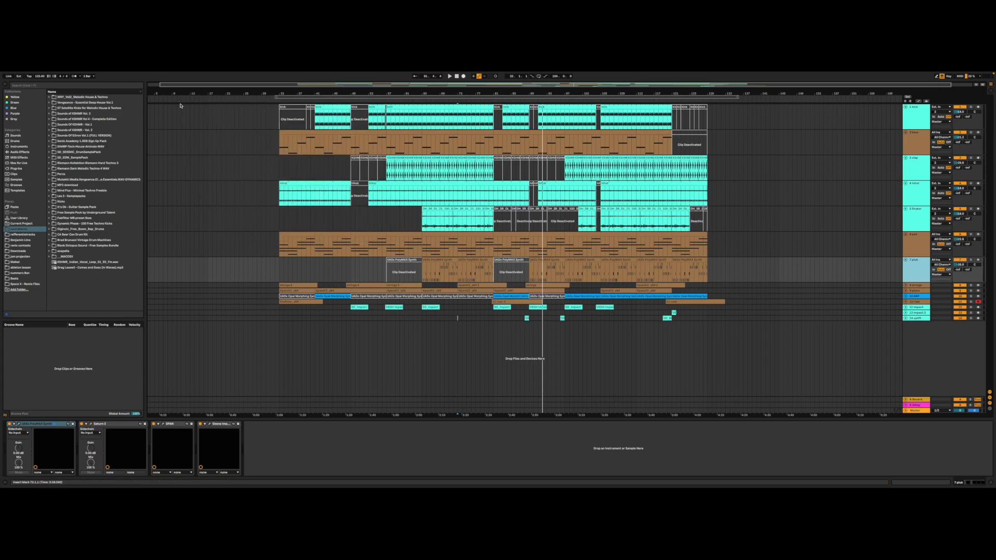
# Examine the sidechain compressors in the device chains of the strings and piano tracks.
pyautogui.click(913, 286)
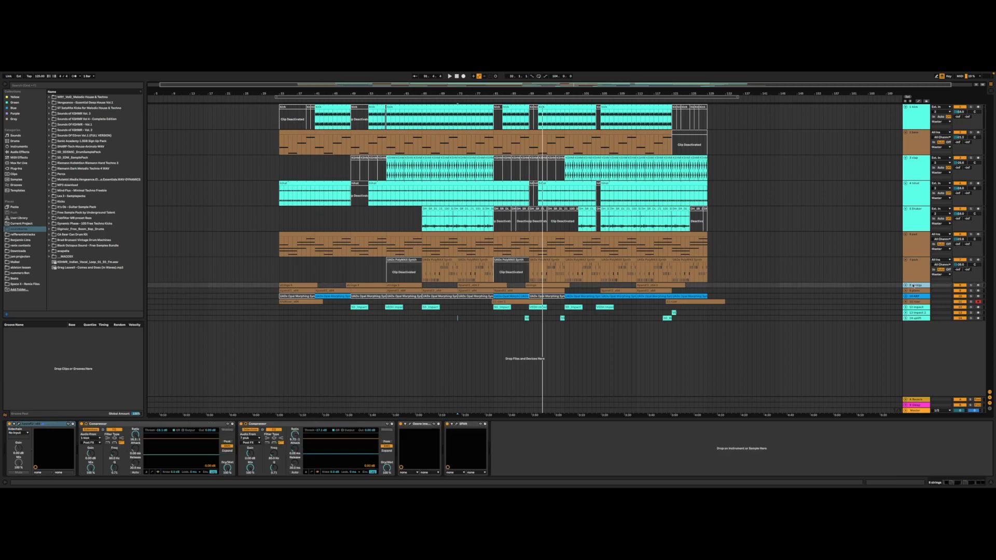
pyautogui.click(914, 291)
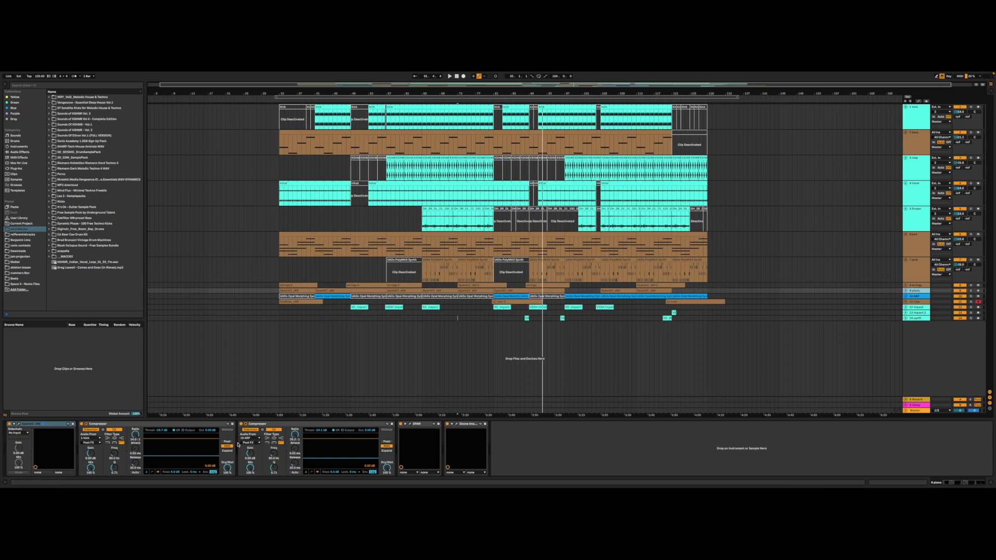
pyautogui.click(916, 297)
pyautogui.click(917, 291)
pyautogui.click(916, 286)
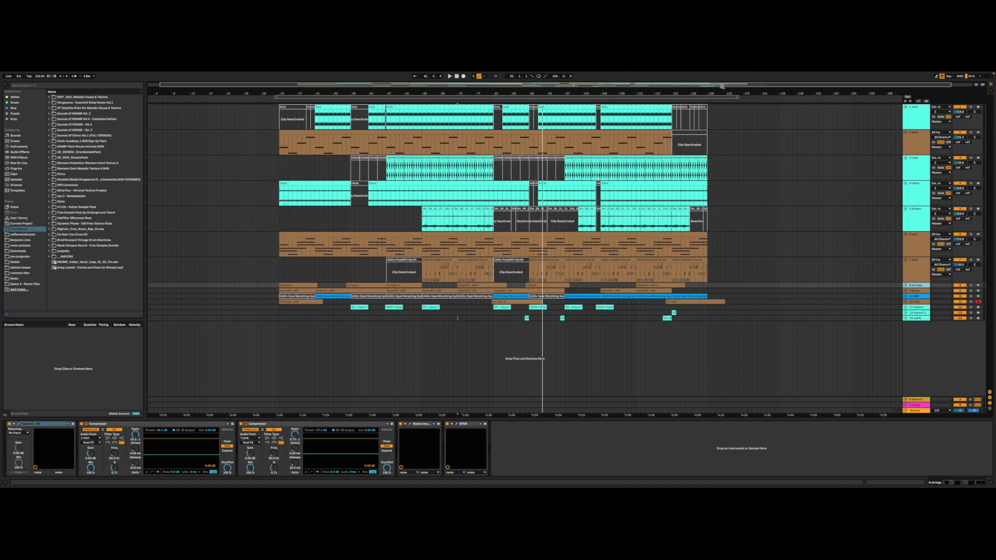
# Review the device chains on the riser, impact, impact 2 and uplift tracks.
pyautogui.click(913, 303)
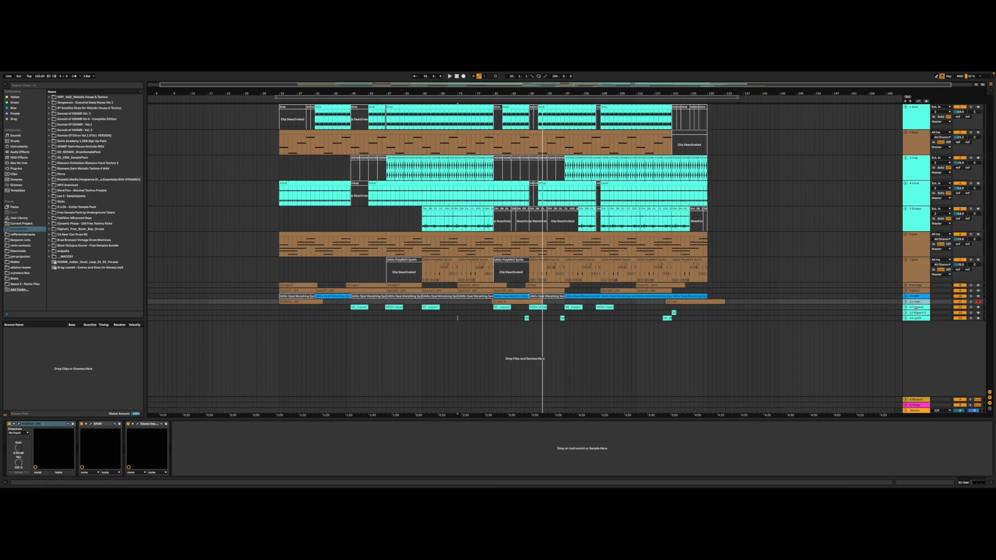
pyautogui.click(917, 307)
pyautogui.click(916, 313)
pyautogui.click(916, 318)
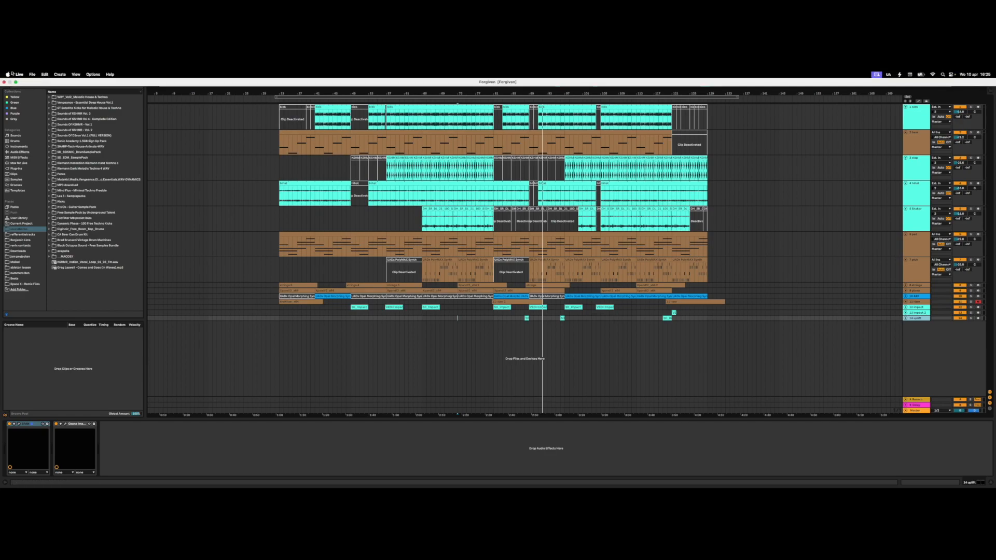
# Leave the Forgiven project in Ableton Live and switch to the Logic Pro mix project to view its stem tracks.
pyautogui.click(5, 83)
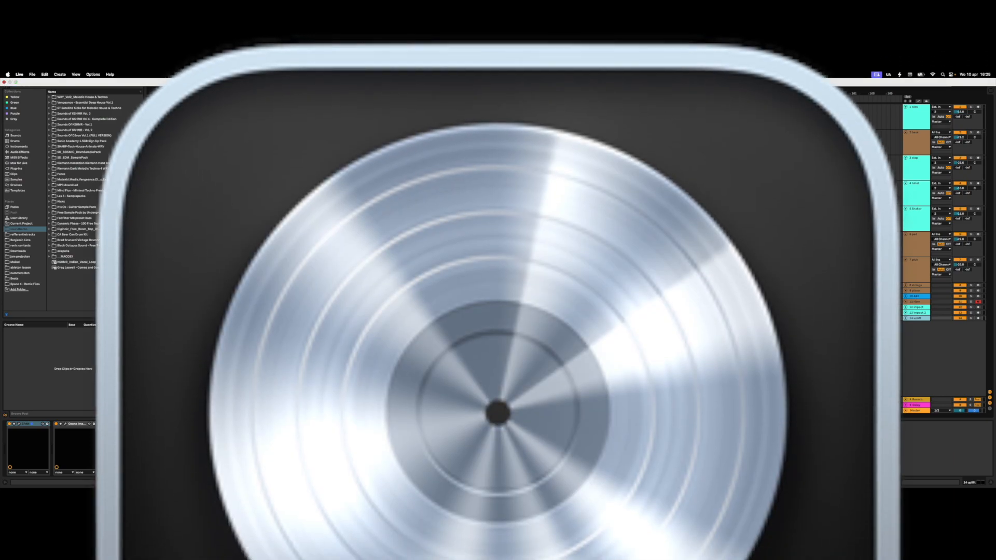
pyautogui.click(542, 287)
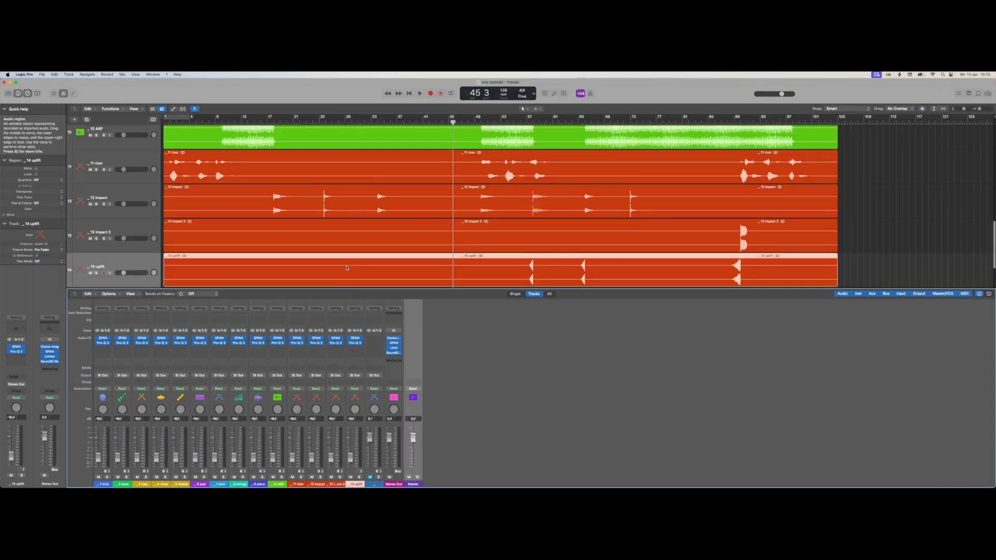
pyautogui.scroll(5, 353, 263)
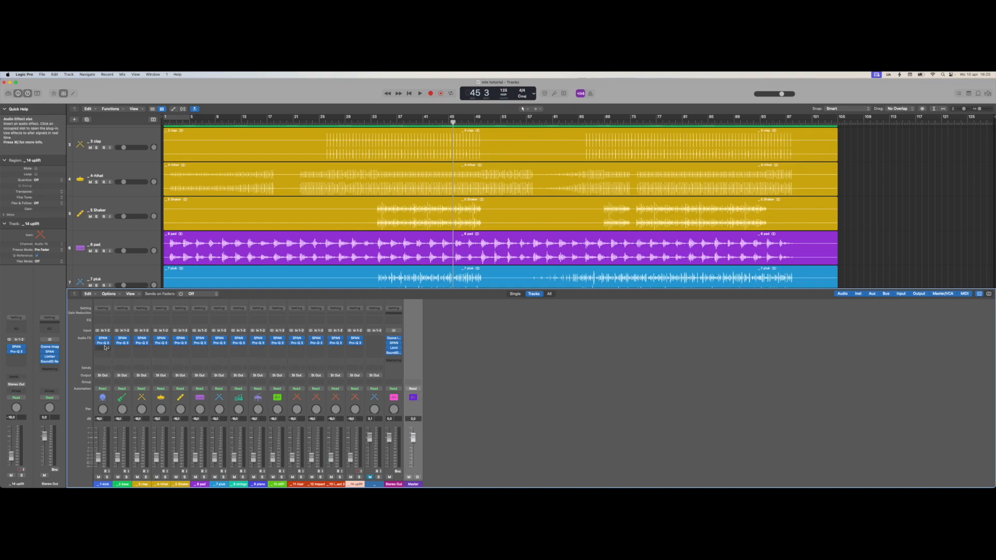
# Set the SoundID Reference plugin on the Stereo Out to the Beyerdynamic DT 880 Pro 250 Ohm preset and close it.
pyautogui.click(394, 354)
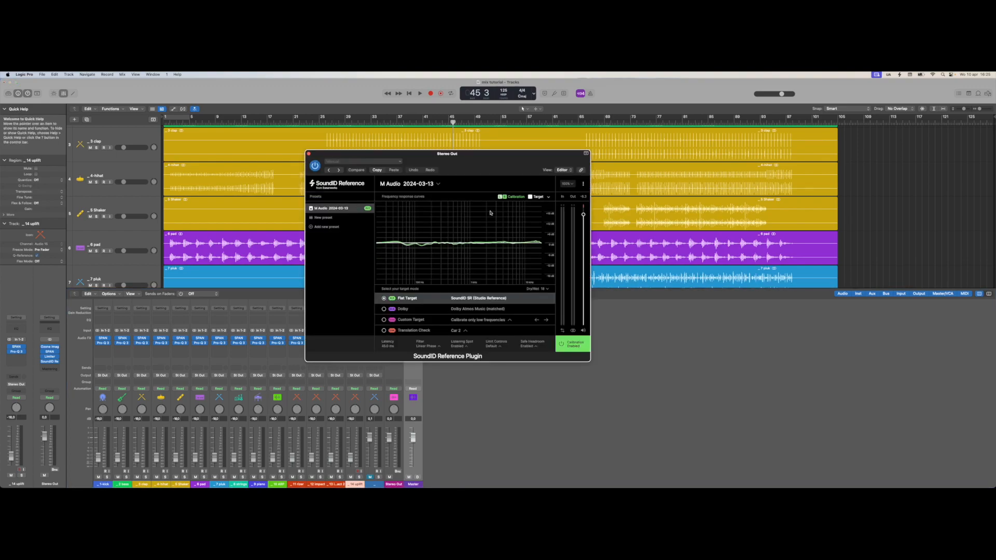
pyautogui.click(426, 185)
pyautogui.click(412, 218)
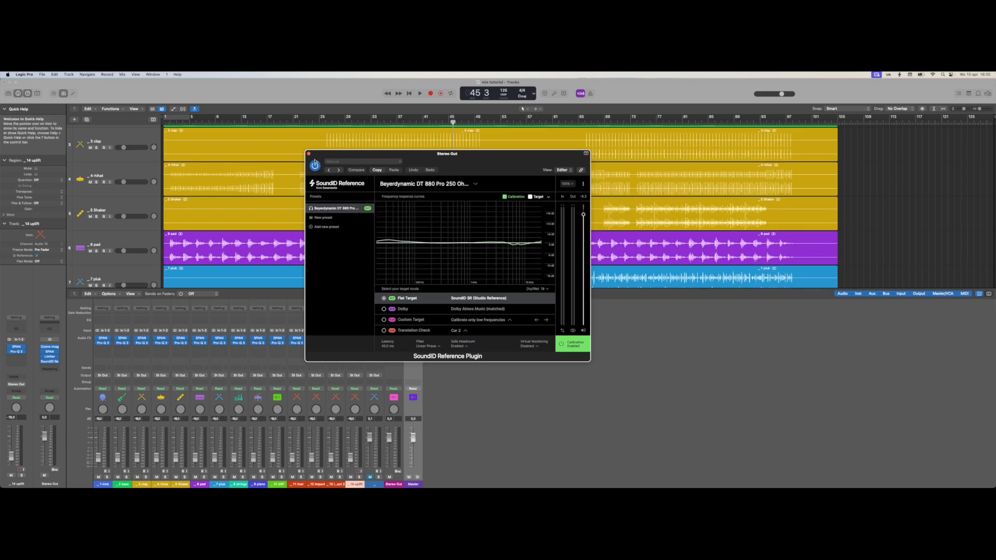
pyautogui.click(309, 154)
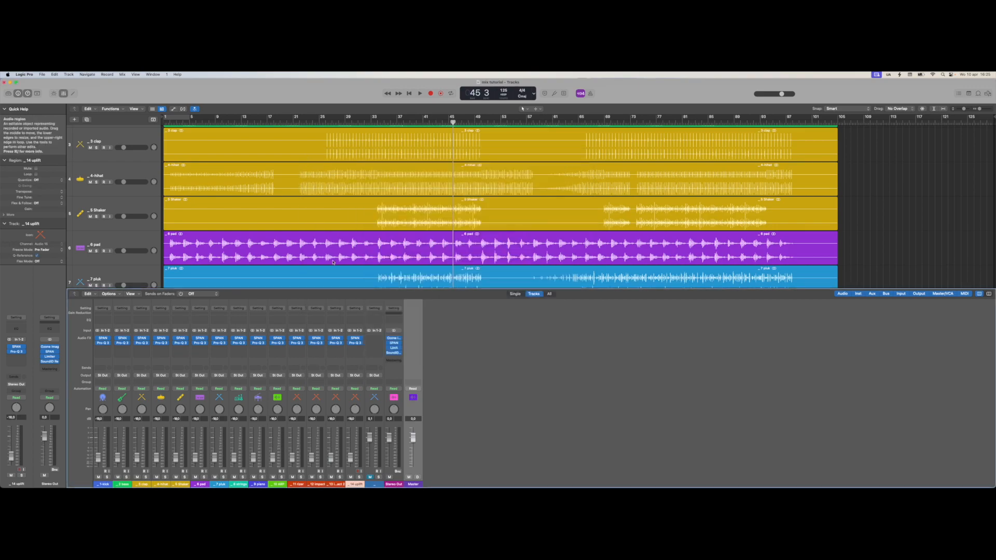
# Show the Stereo Out's Limiter and SPAN plugins and arrange their windows clear of each other.
pyautogui.click(394, 348)
pyautogui.moveTo(420, 159); pyautogui.dragTo(685, 160)
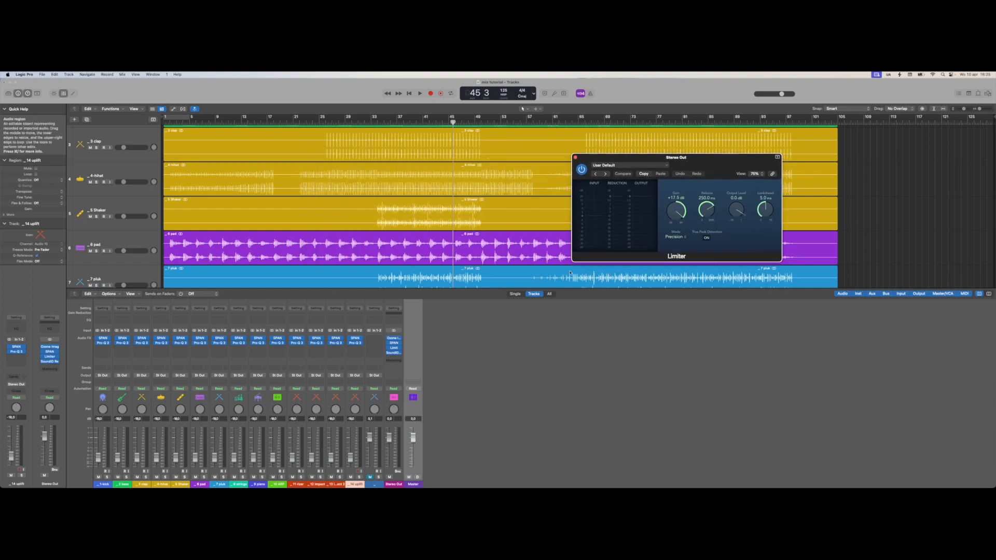
pyautogui.rightClick(394, 346)
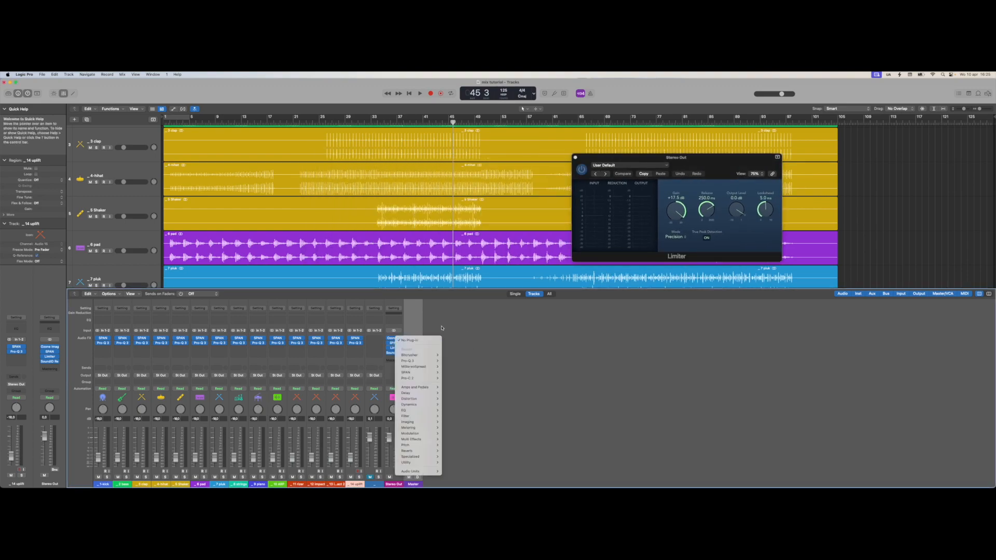
pyautogui.click(441, 326)
pyautogui.click(394, 343)
pyautogui.moveTo(400, 153); pyautogui.dragTo(819, 295)
pyautogui.moveTo(648, 157); pyautogui.dragTo(487, 108)
# Show the Stereo Out's Ozone Imager 2 and place its window directly above the SPAN analyzer.
pyautogui.scroll(1, 471, 273)
pyautogui.scroll(1, 472, 273)
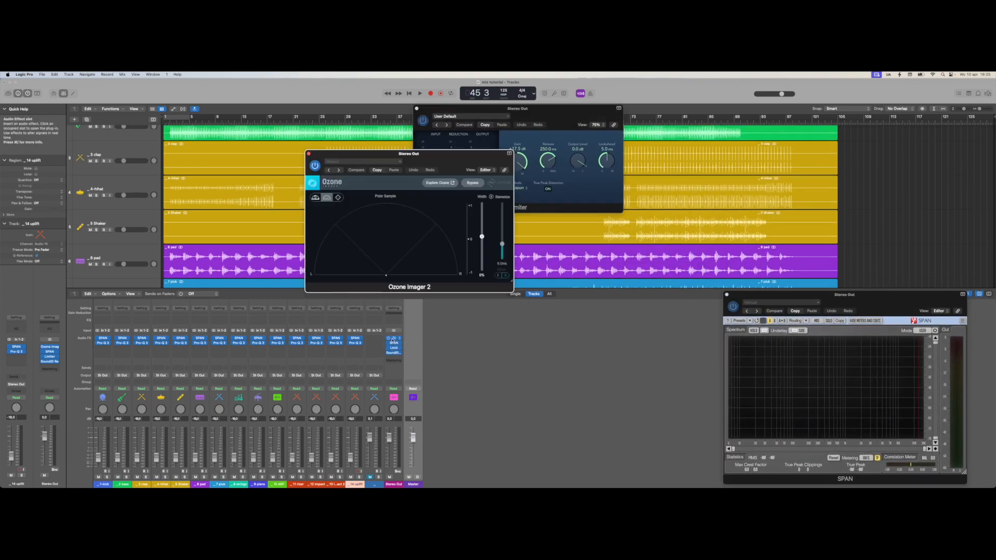
pyautogui.click(393, 338)
pyautogui.moveTo(362, 160); pyautogui.dragTo(833, 190)
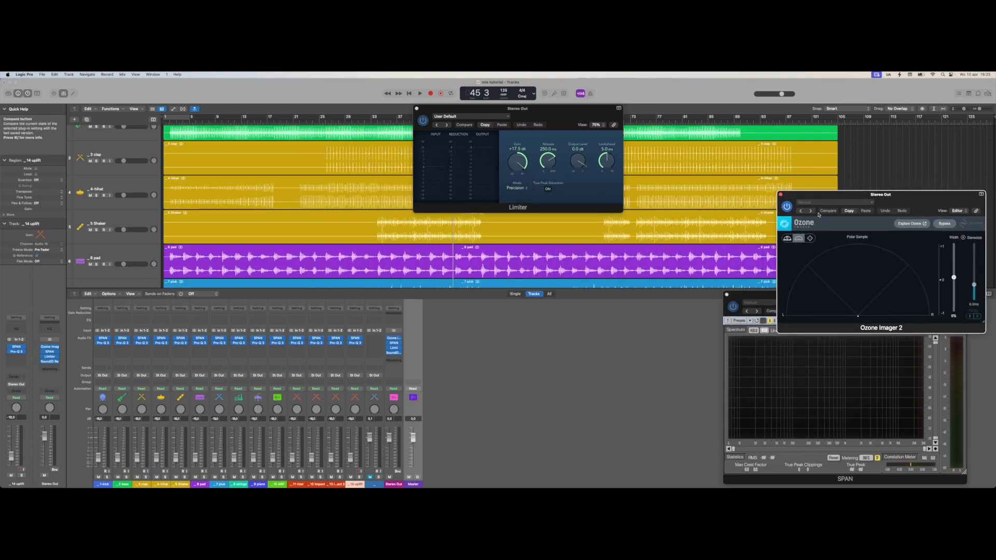
pyautogui.moveTo(897, 187); pyautogui.dragTo(892, 143)
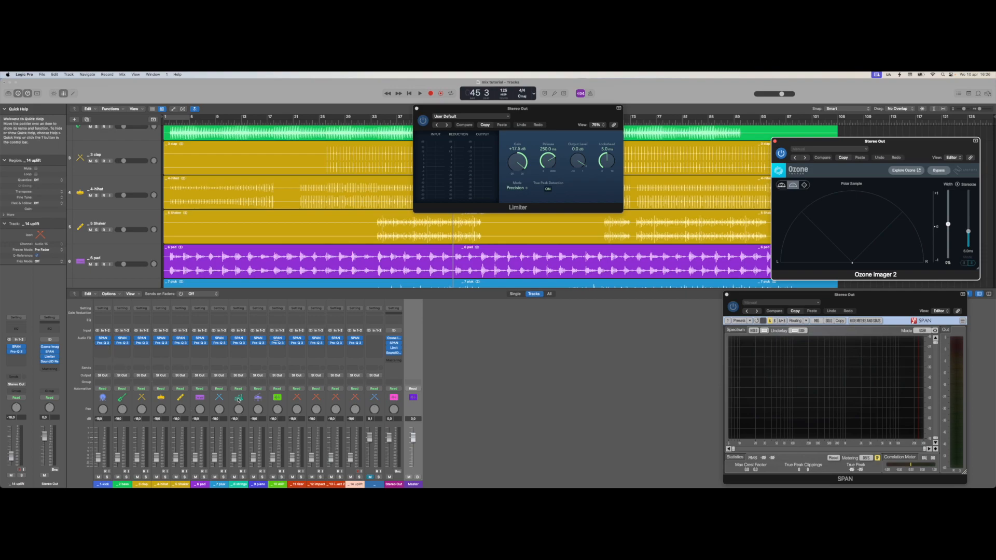
# Switch the input format of the kick, clap and hi-hat channel strips from stereo to mono.
pyautogui.click(97, 331)
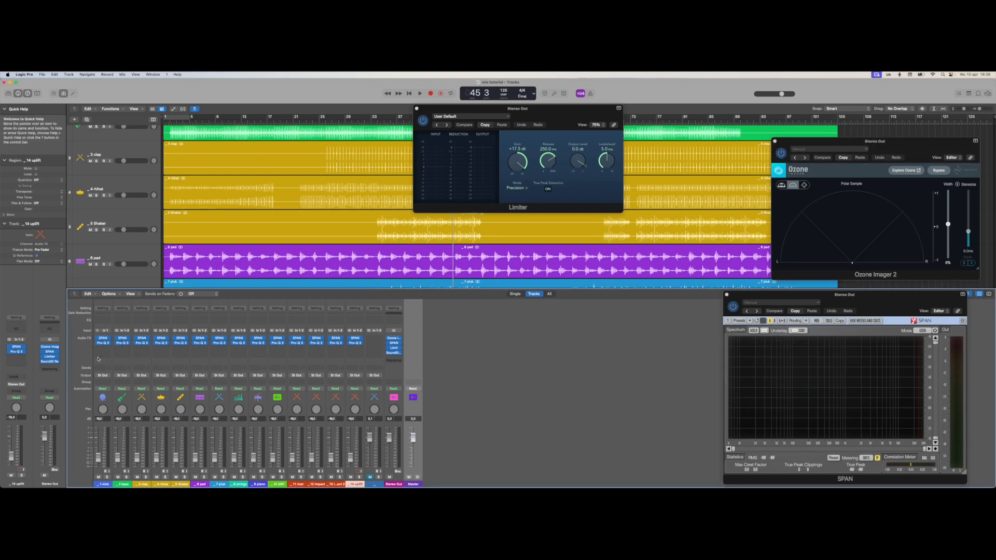
pyautogui.click(137, 330)
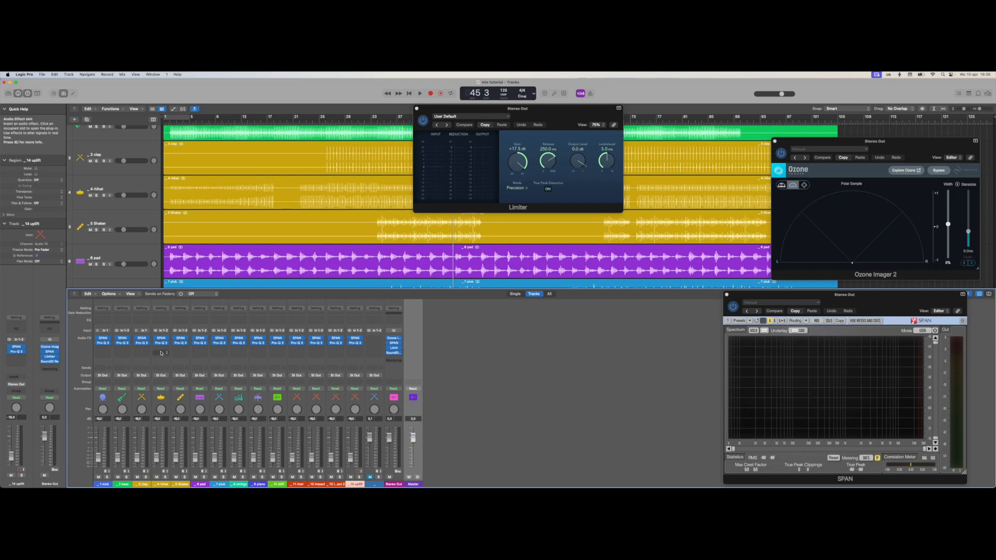
pyautogui.click(155, 330)
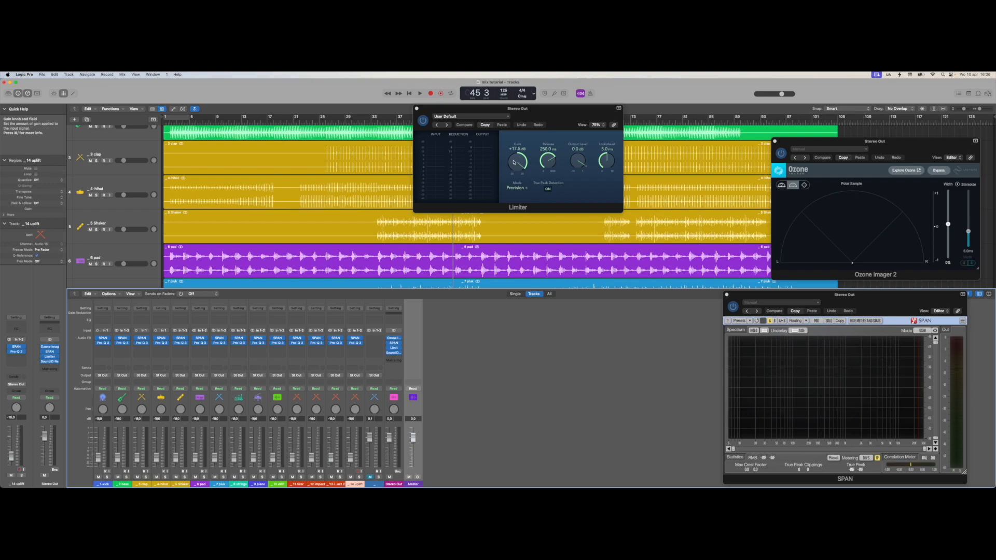
# Lower the Limiter's gain to about +11 dB during playback, close the Limiter window and stop playback.
pyautogui.press('space')
pyautogui.moveTo(514, 162); pyautogui.dragTo(512, 173)
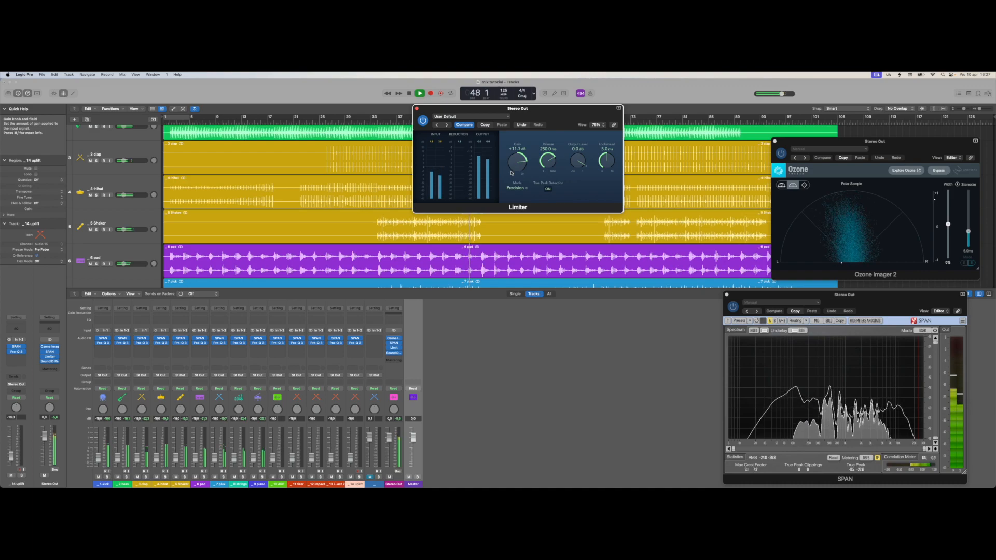
pyautogui.click(417, 109)
pyautogui.press('space')
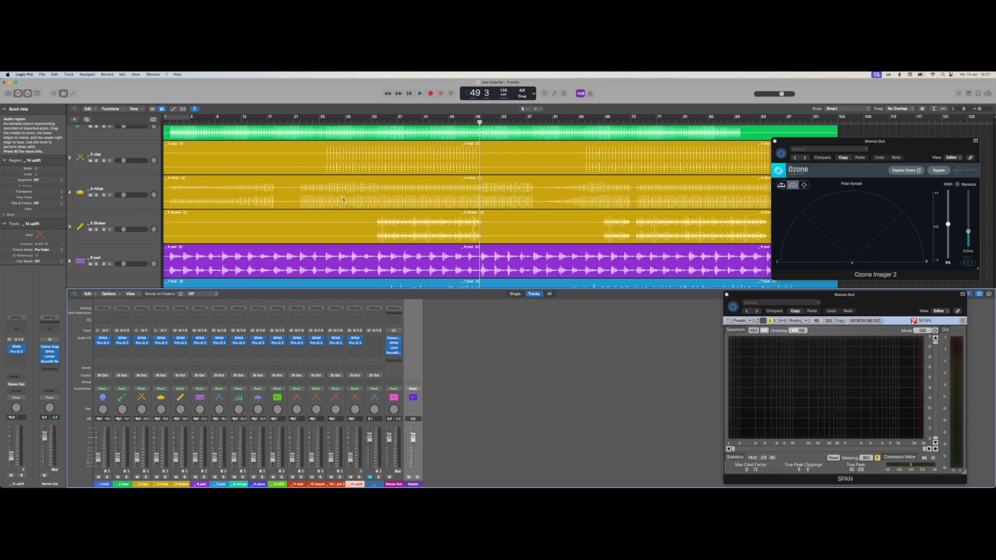
# Lower the reference track's fader during playback, soloing it against the stems to match its loudness to the mix.
pyautogui.scroll(-10, 340, 209)
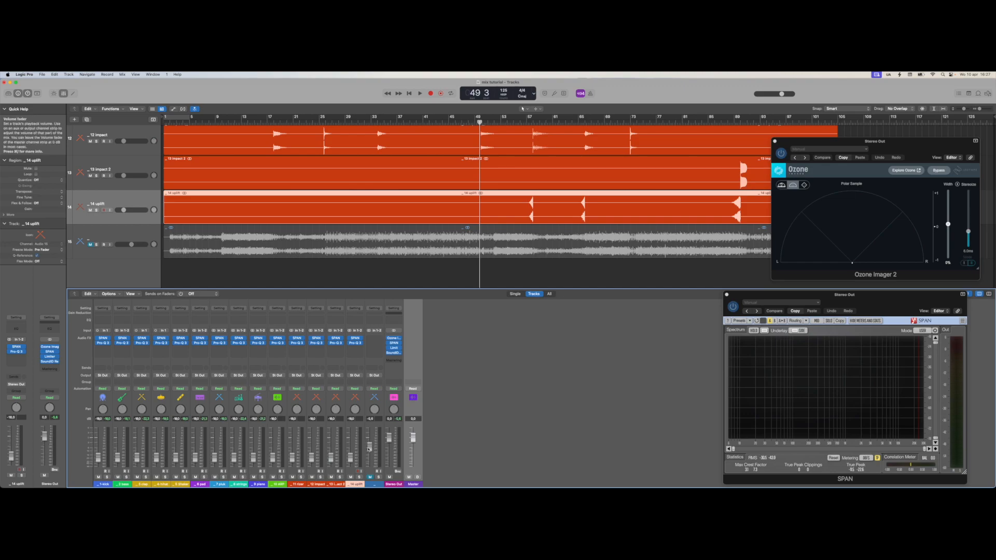
pyautogui.press('space')
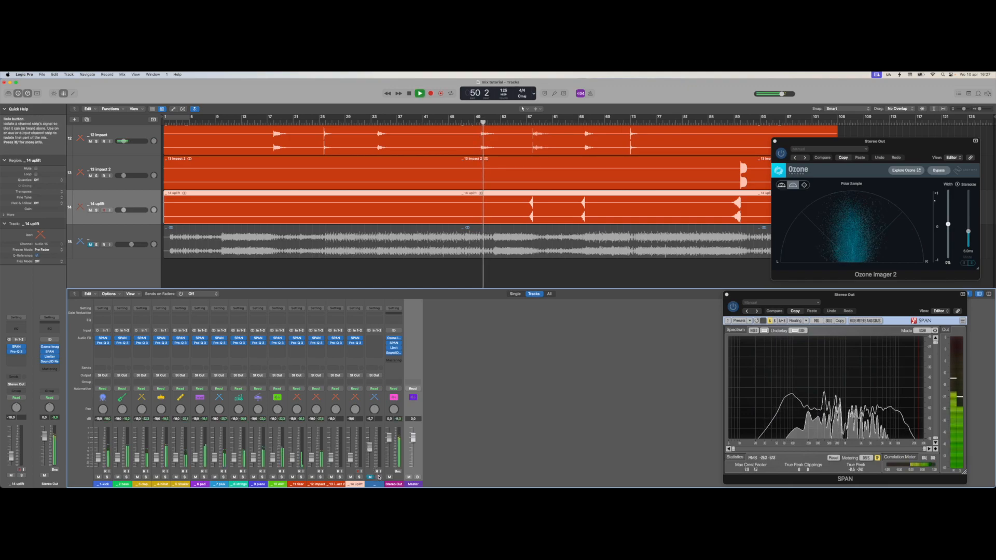
pyautogui.click(379, 477)
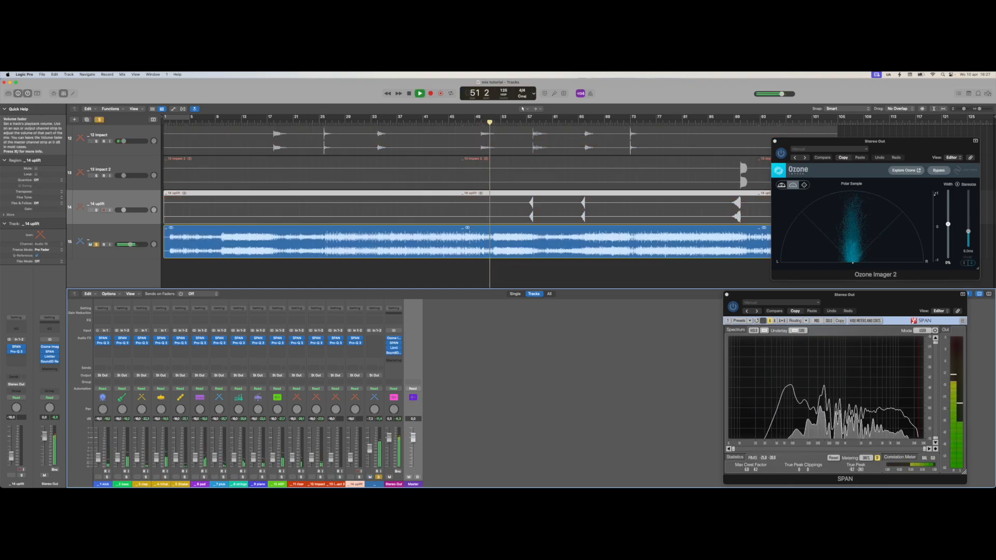
pyautogui.click(378, 477)
pyautogui.moveTo(370, 448); pyautogui.dragTo(369, 450)
pyautogui.click(379, 477)
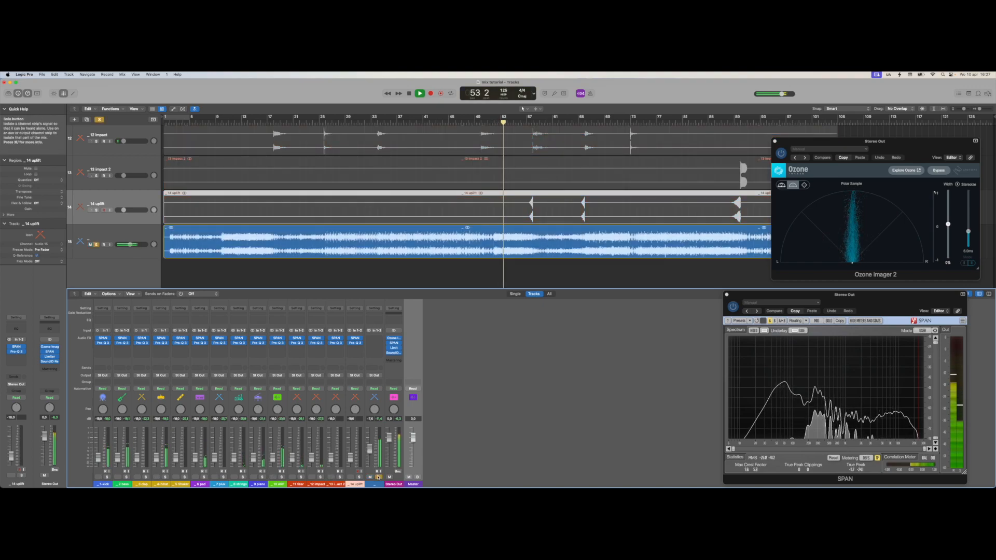
pyautogui.moveTo(371, 450); pyautogui.dragTo(371, 454)
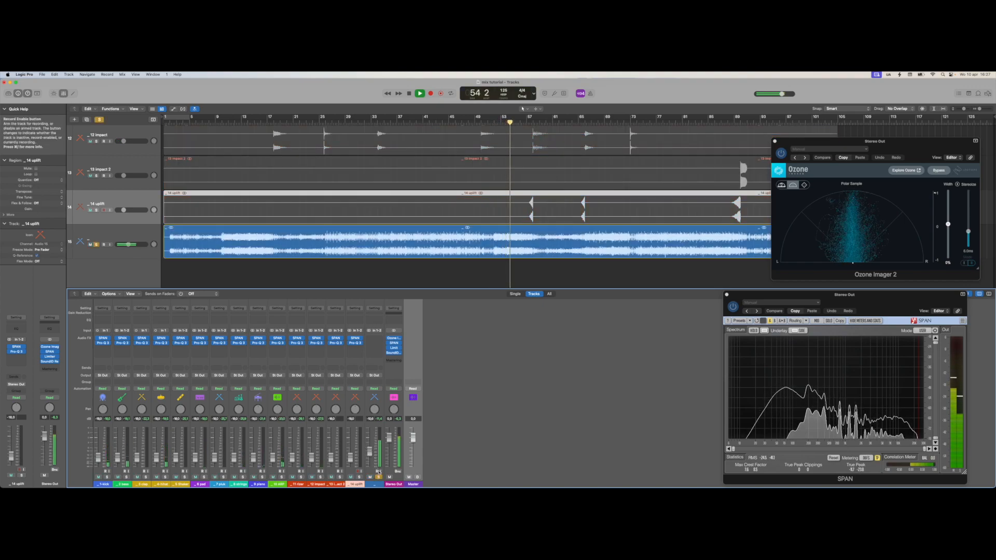
# Compare the mix with the soloed reference track once more, then unsolo it and stop playback.
pyautogui.click(378, 477)
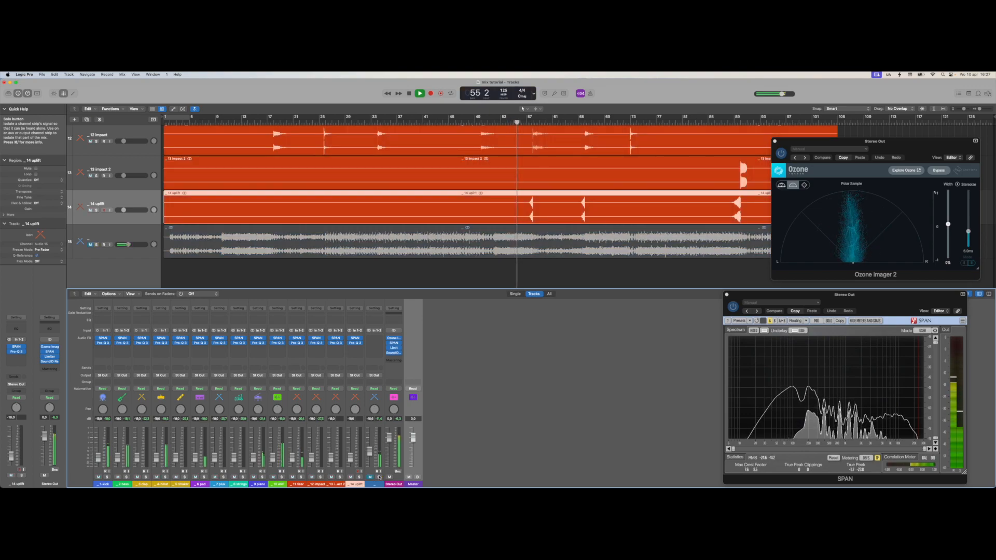
pyautogui.click(378, 476)
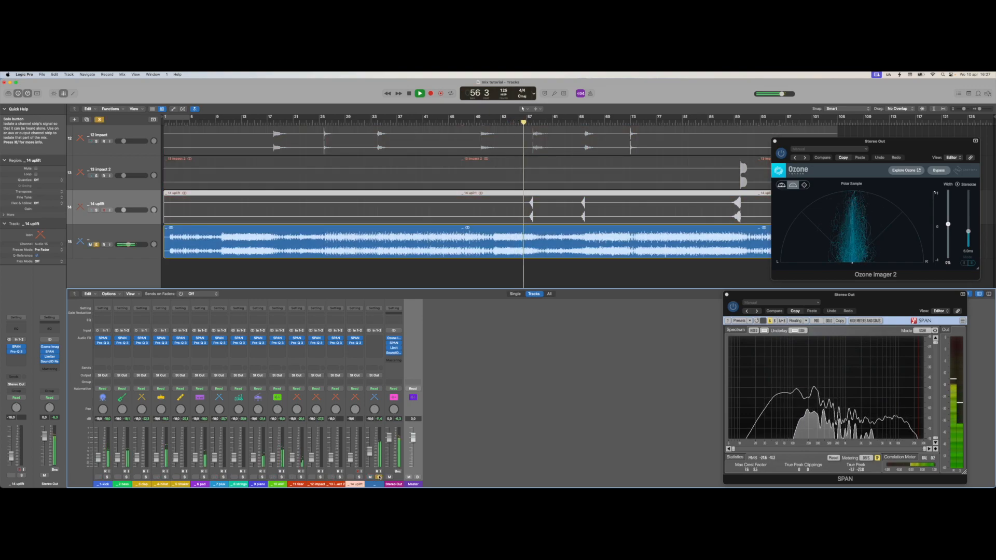
pyautogui.click(379, 476)
pyautogui.press('space')
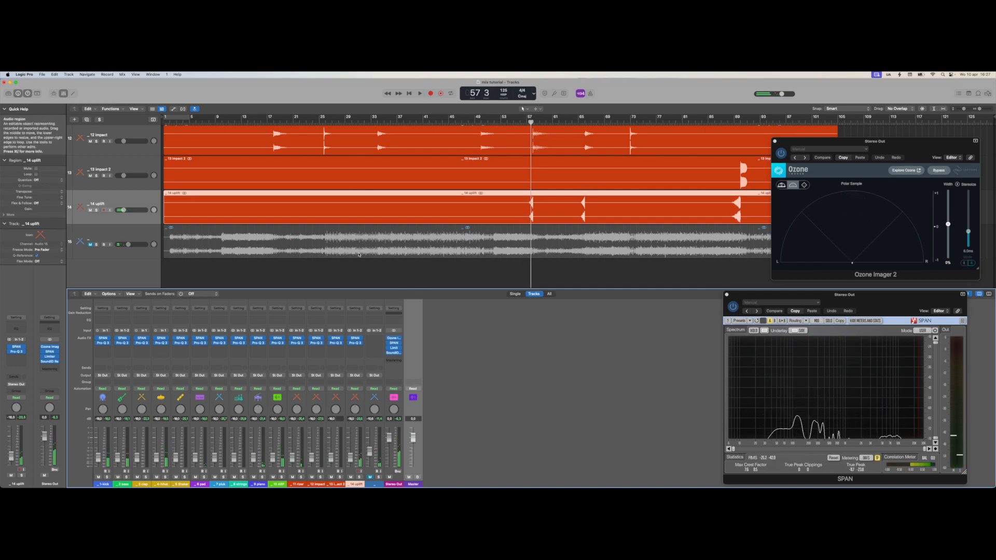
# Set a cycle range from about bar 34 to bar 41 and start looped playback.
pyautogui.scroll(10, 350, 231)
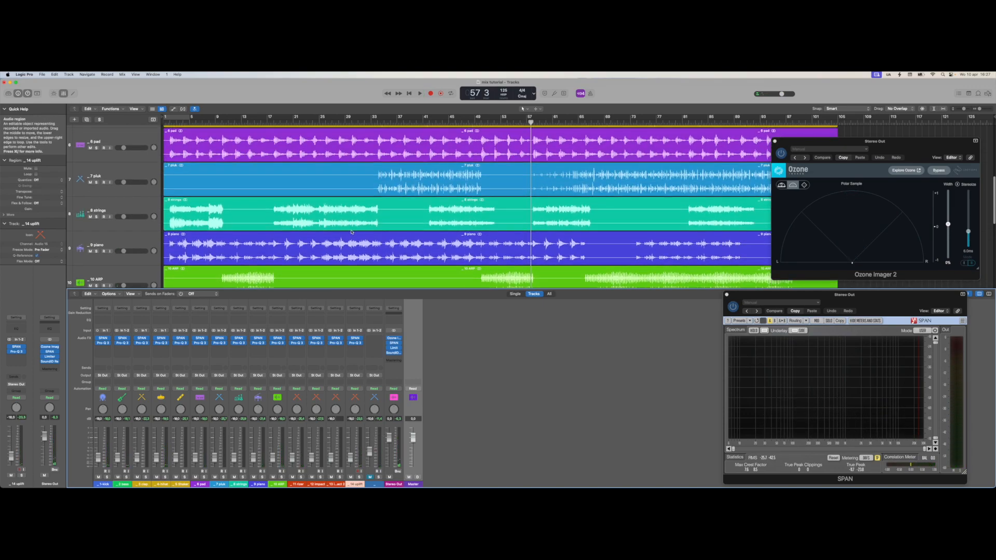
pyautogui.scroll(10, 361, 217)
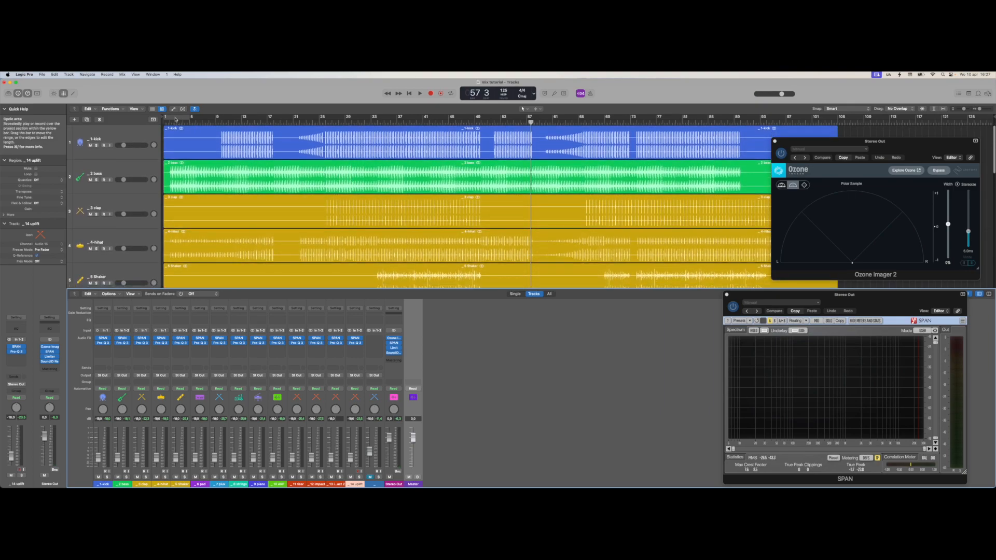
pyautogui.moveTo(175, 118); pyautogui.dragTo(407, 116)
pyautogui.scroll(-2, 435, 206)
pyautogui.scroll(3, 431, 205)
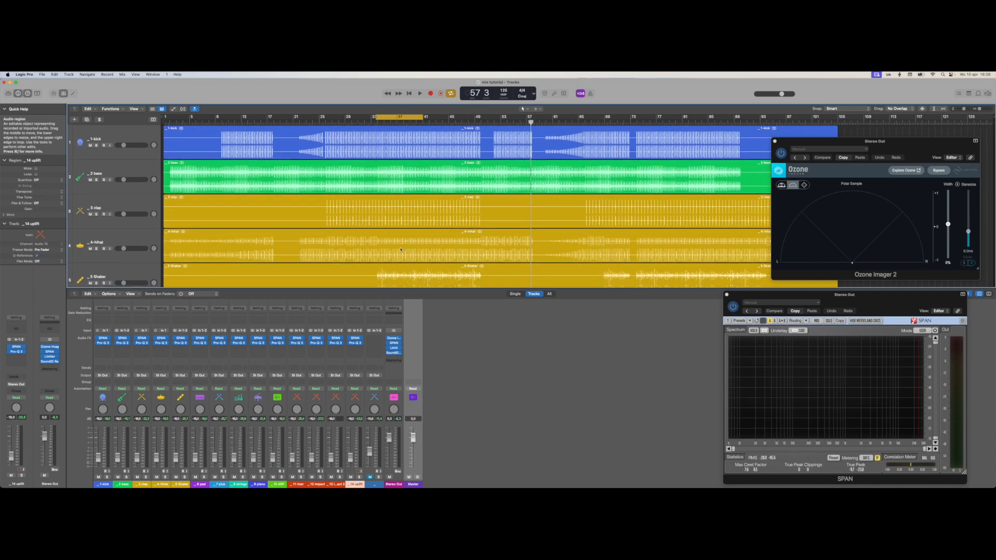
pyautogui.press('space')
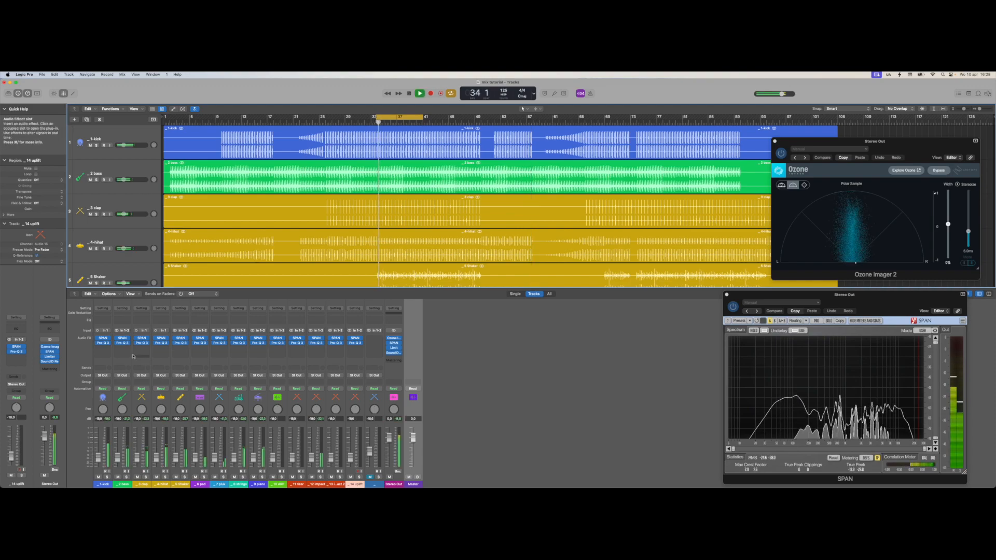
# Reorder the kick's effects so SPAN follows Pro-Q 3, and show both plugin windows side by side.
pyautogui.moveTo(103, 339); pyautogui.dragTo(103, 350)
pyautogui.click(103, 347)
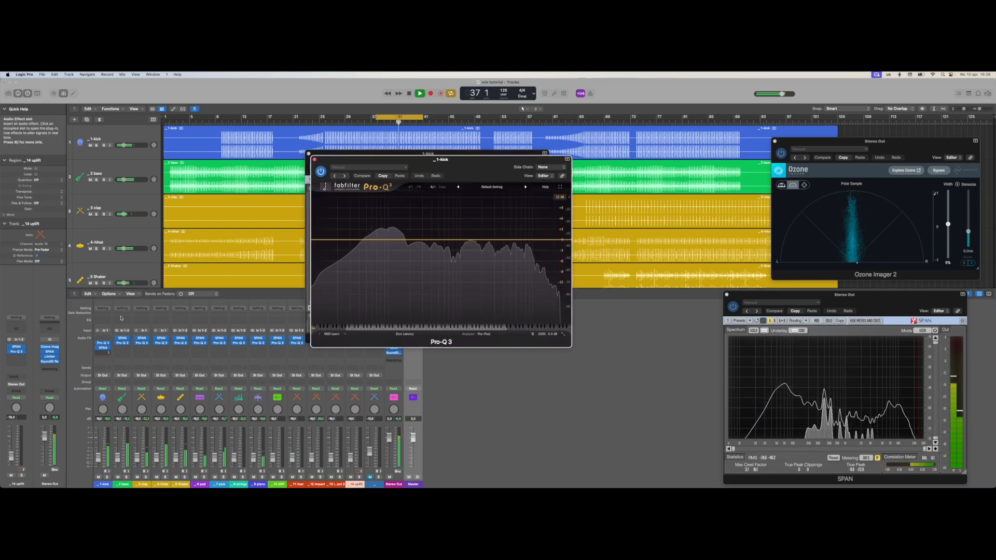
pyautogui.click(103, 343)
pyautogui.moveTo(266, 153); pyautogui.dragTo(124, 151)
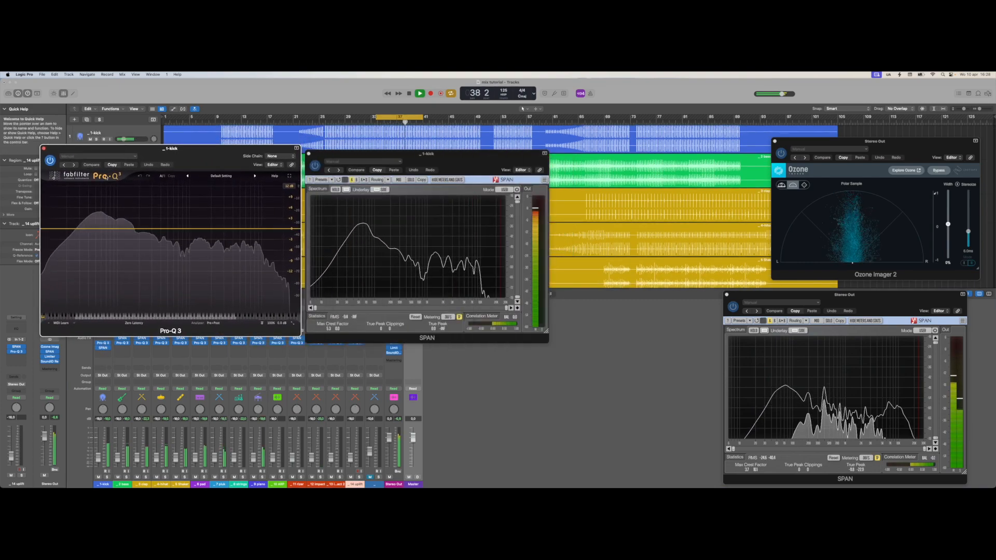
# Add a low-frequency bell boost at the kick's fundamental in Pro-Q 3 and turn it into a dynamic band.
pyautogui.moveTo(91, 229); pyautogui.dragTo(92, 222)
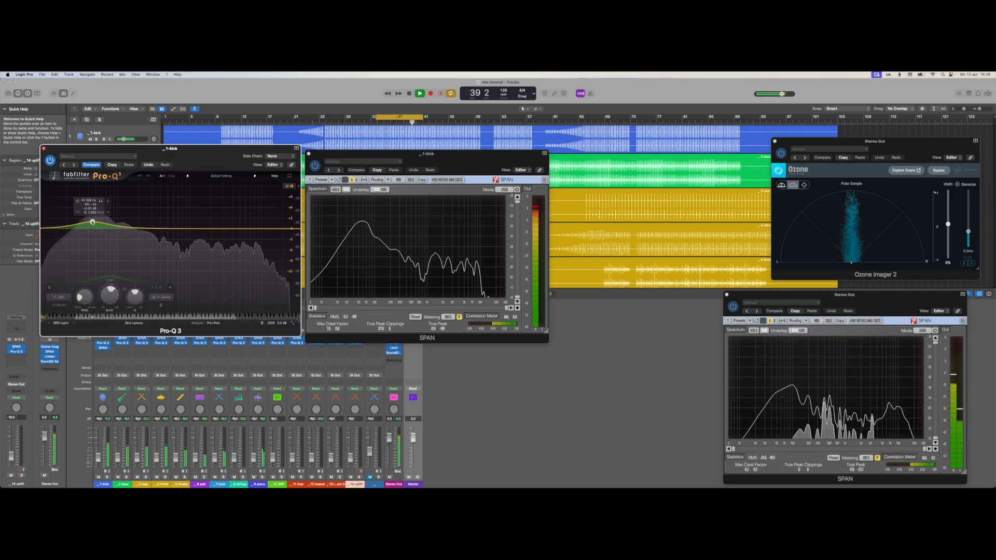
pyautogui.moveTo(99, 212); pyautogui.dragTo(97, 213)
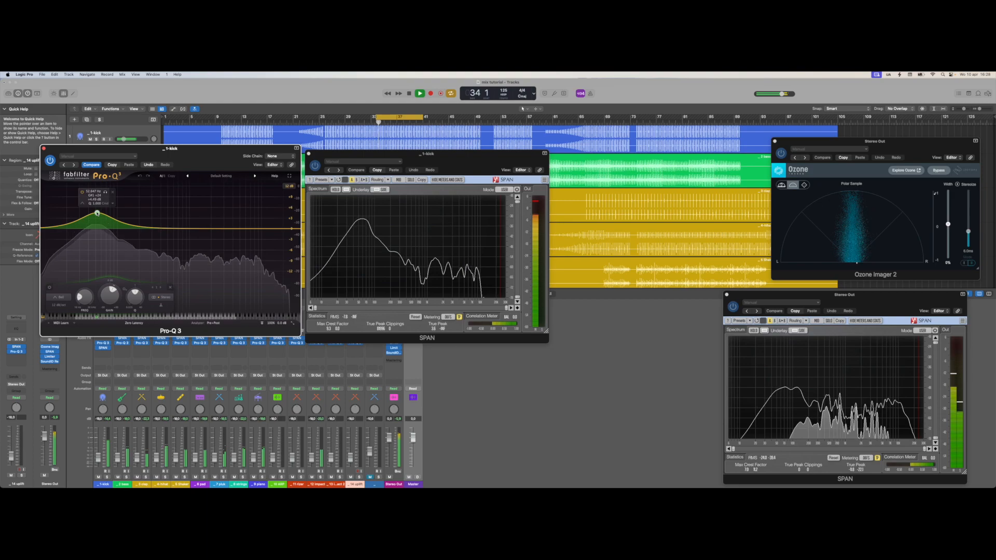
pyautogui.rightClick(96, 229)
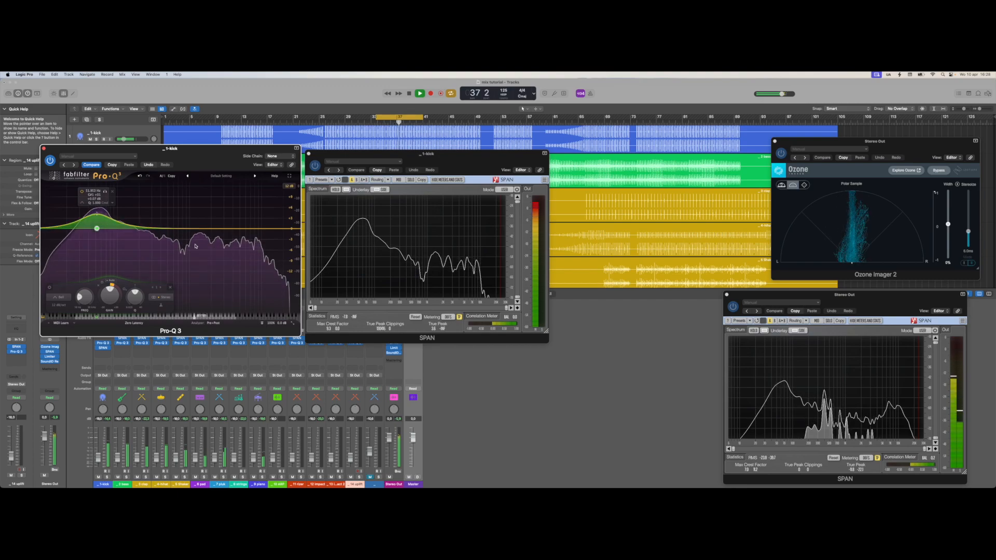
# Add a gentle, broad midrange cut to the kick's Pro-Q 3, then close its Pro-Q 3 and SPAN windows.
pyautogui.moveTo(203, 229); pyautogui.dragTo(204, 235)
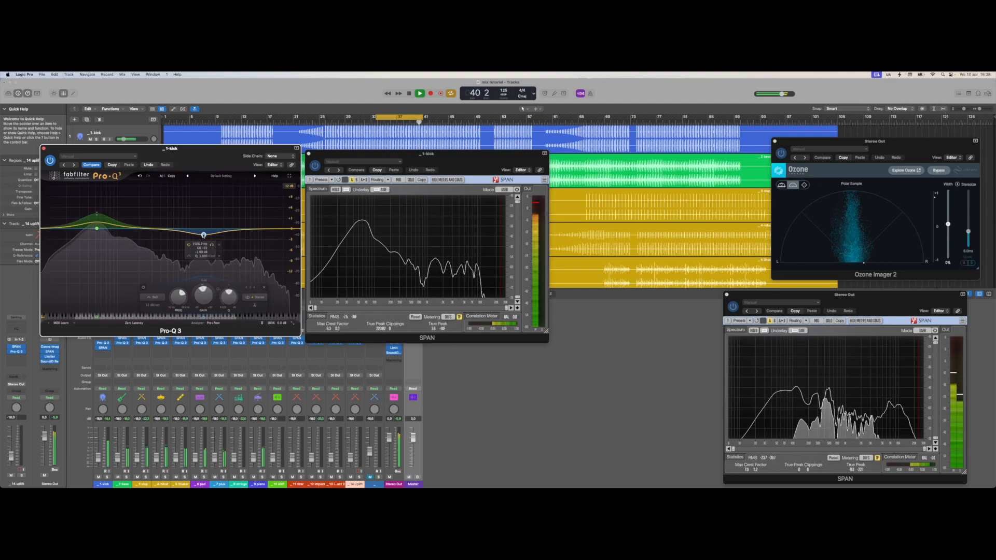
pyautogui.moveTo(204, 236); pyautogui.dragTo(198, 238)
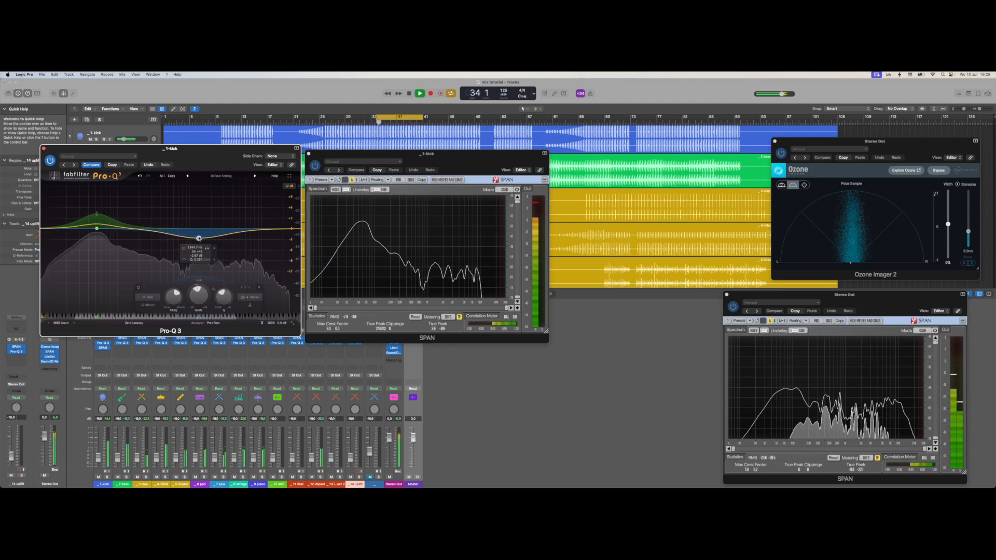
pyautogui.moveTo(201, 248)
pyautogui.mouseDown()
pyautogui.moveTo(178, 247)
pyautogui.moveTo(209, 249)
pyautogui.moveTo(193, 239)
pyautogui.mouseUp()
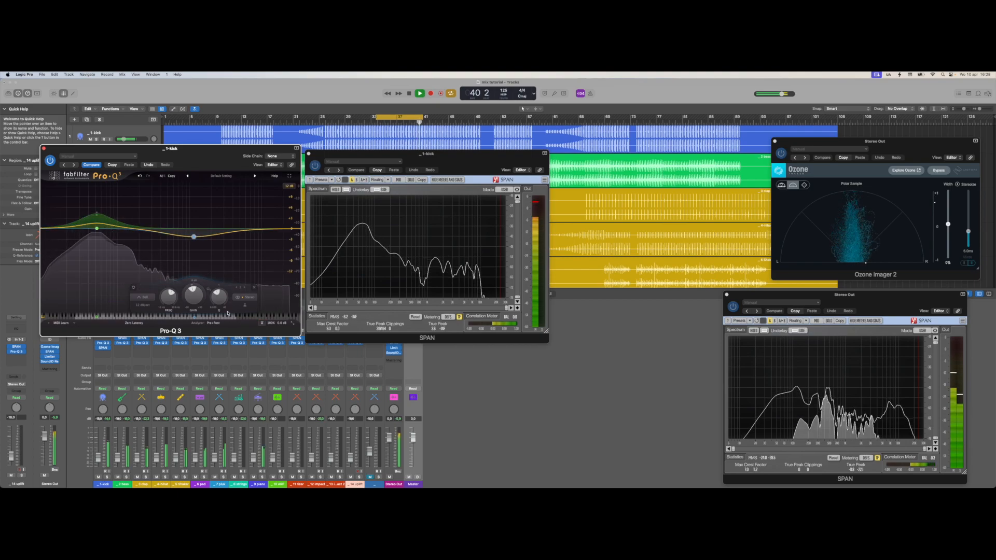
pyautogui.click(97, 216)
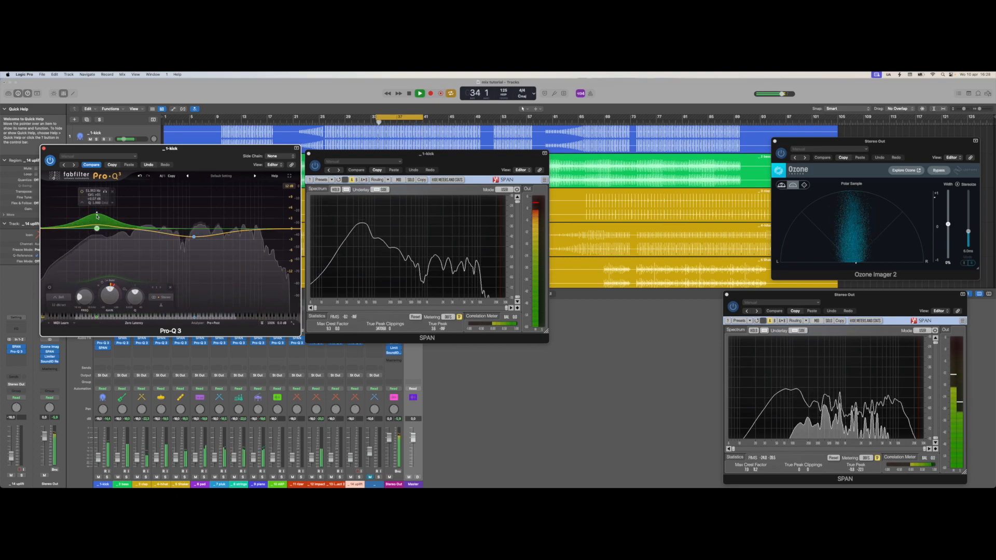
pyautogui.click(43, 148)
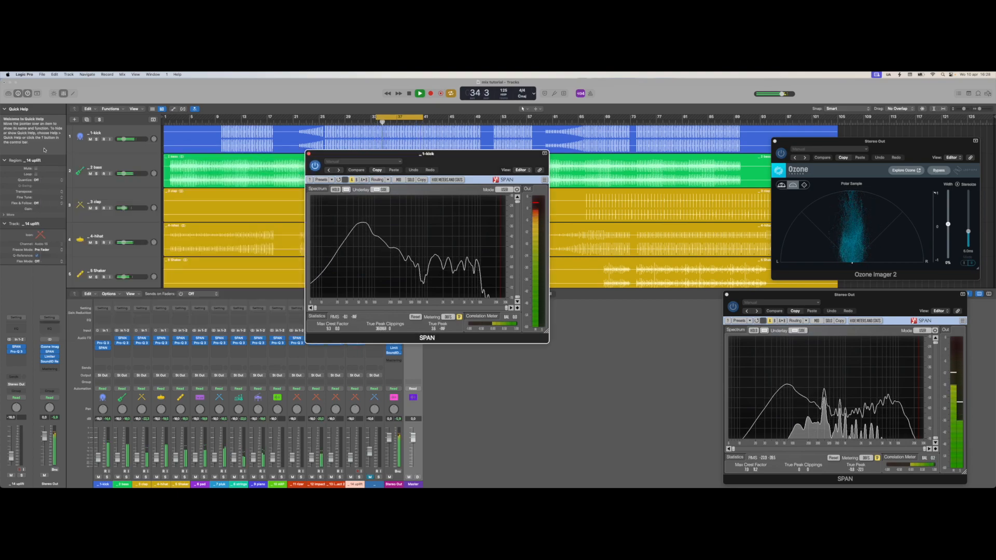
pyautogui.click(308, 153)
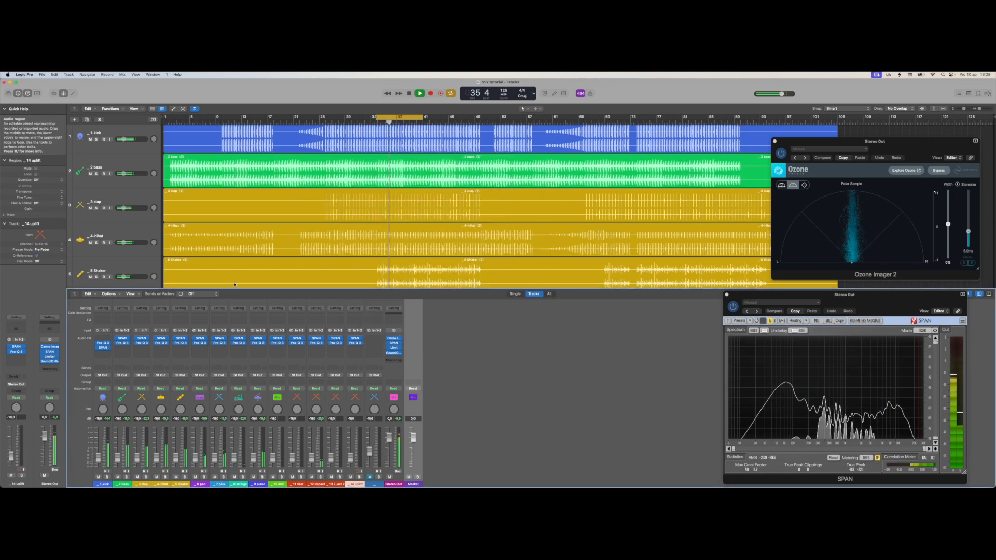
# Insert MeldaProduction's MCharmVerb ahead of the clap channel's other effects and adjust its dry/wet mix and reverb length during playback.
pyautogui.click(141, 344)
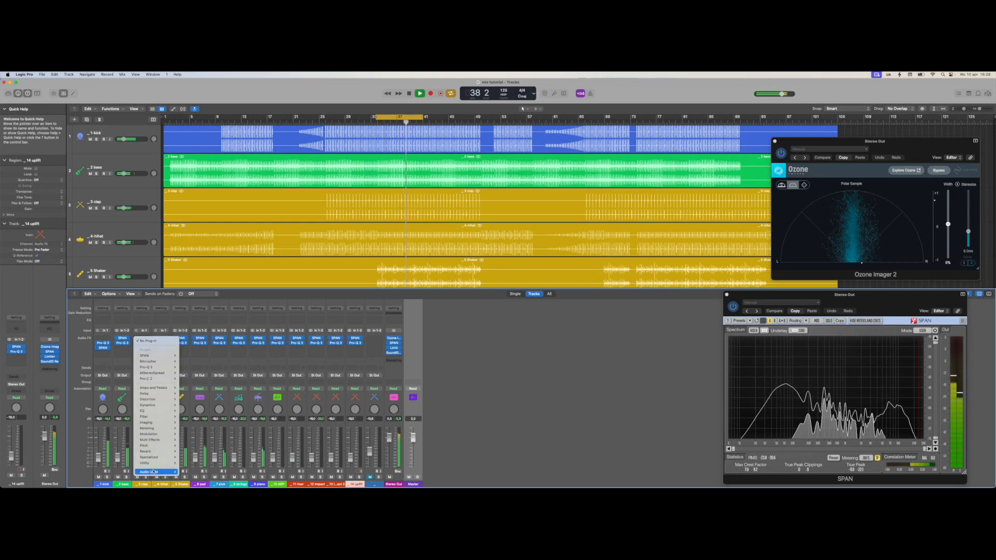
pyautogui.moveTo(153, 472)
pyautogui.moveTo(205, 447)
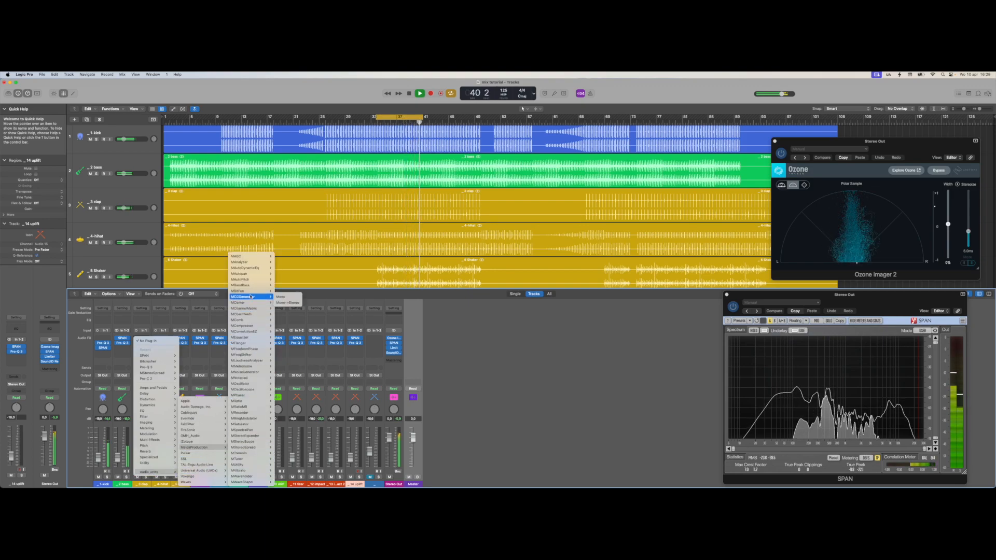
pyautogui.click(250, 314)
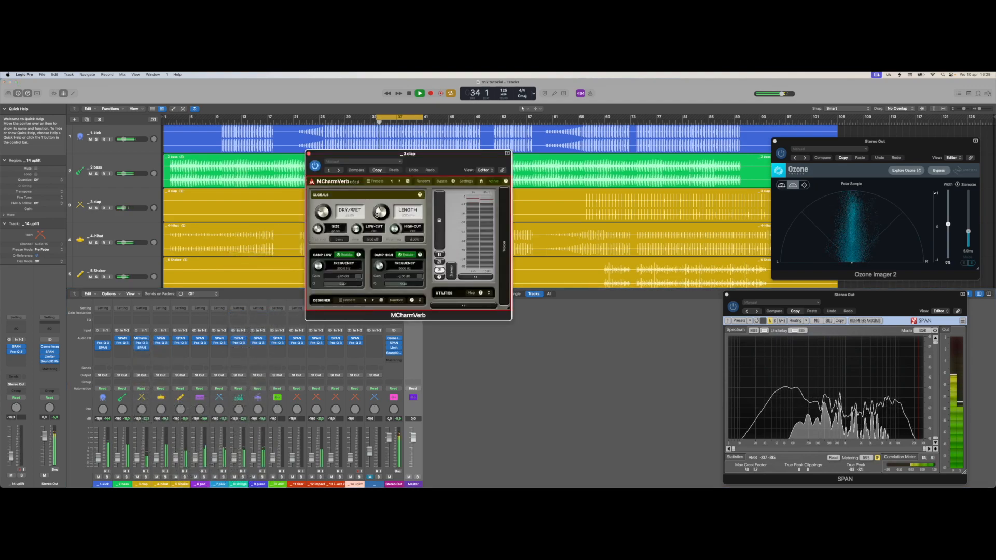
pyautogui.moveTo(321, 210); pyautogui.dragTo(320, 211)
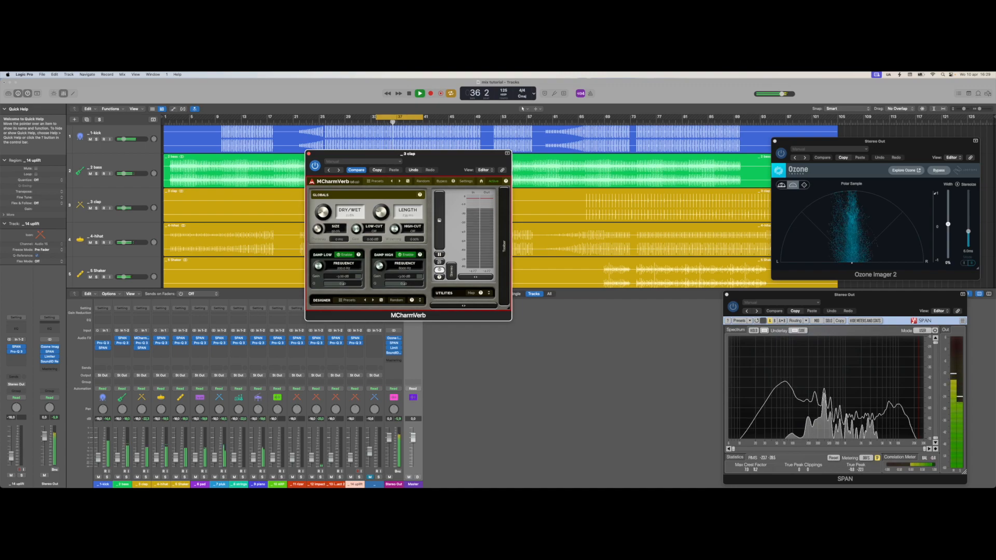
pyautogui.moveTo(381, 212); pyautogui.dragTo(381, 211)
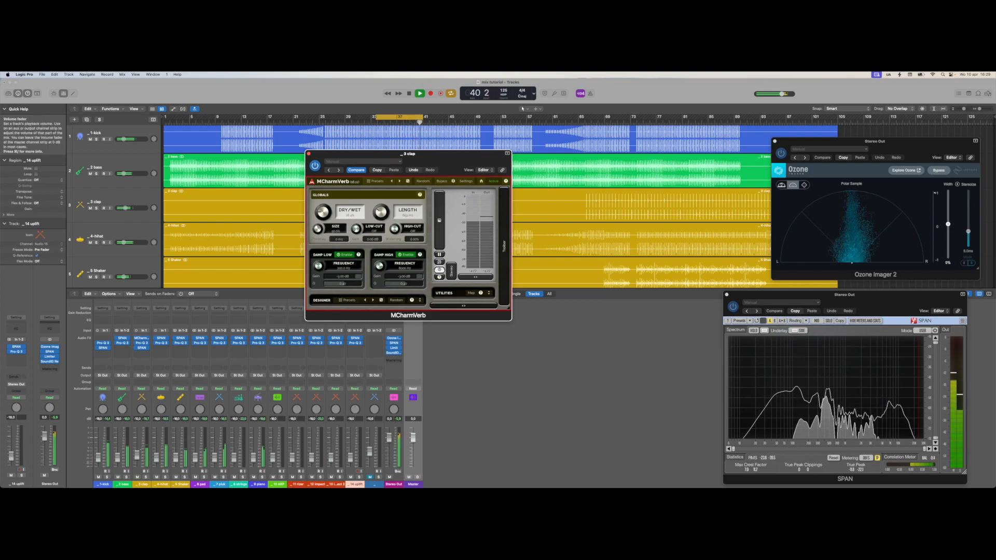
pyautogui.moveTo(381, 213); pyautogui.dragTo(380, 223)
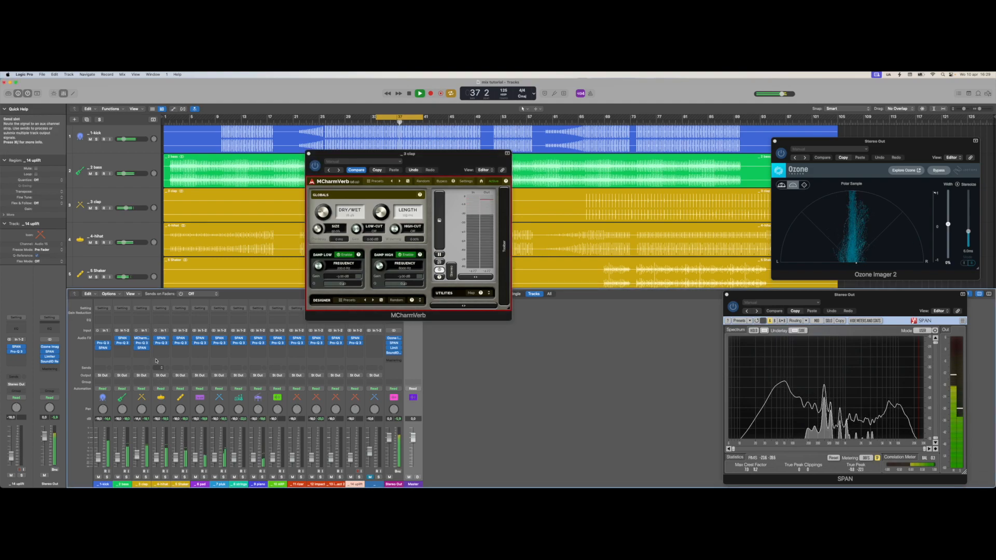
# Close the clap's MCharmVerb window and show its Pro-Q 3 and SPAN windows side by side.
pyautogui.click(143, 348)
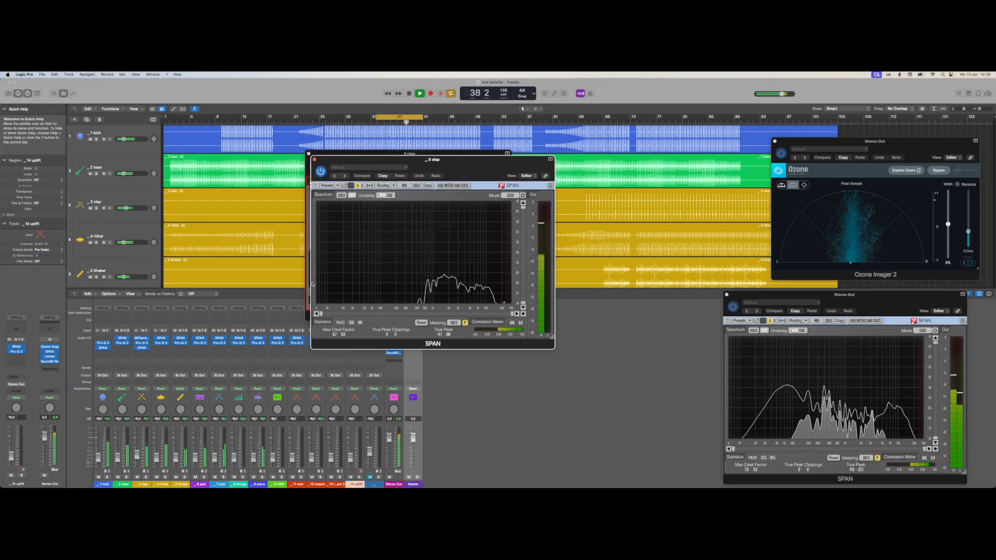
pyautogui.click(310, 154)
pyautogui.moveTo(344, 160); pyautogui.dragTo(489, 138)
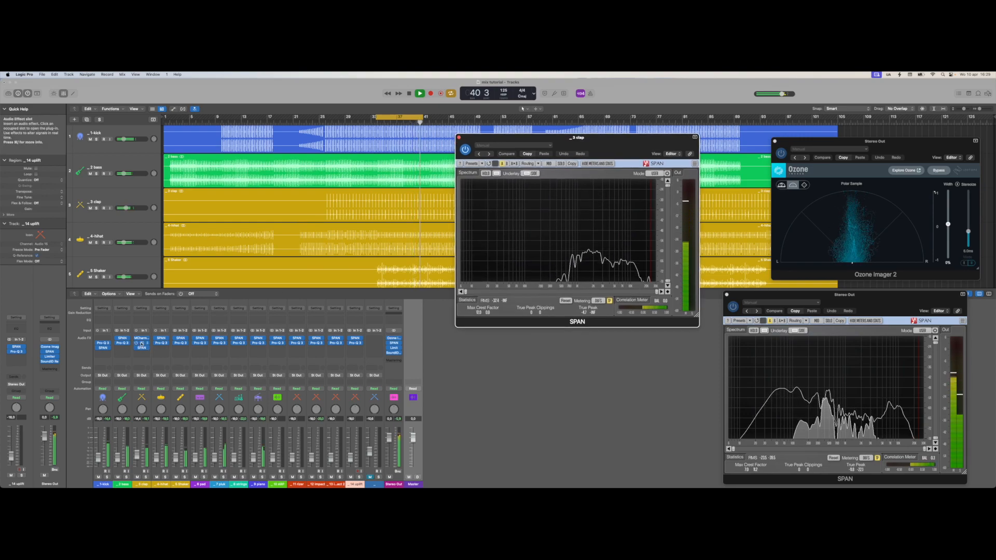
pyautogui.click(141, 343)
pyautogui.moveTo(430, 148); pyautogui.dragTo(321, 138)
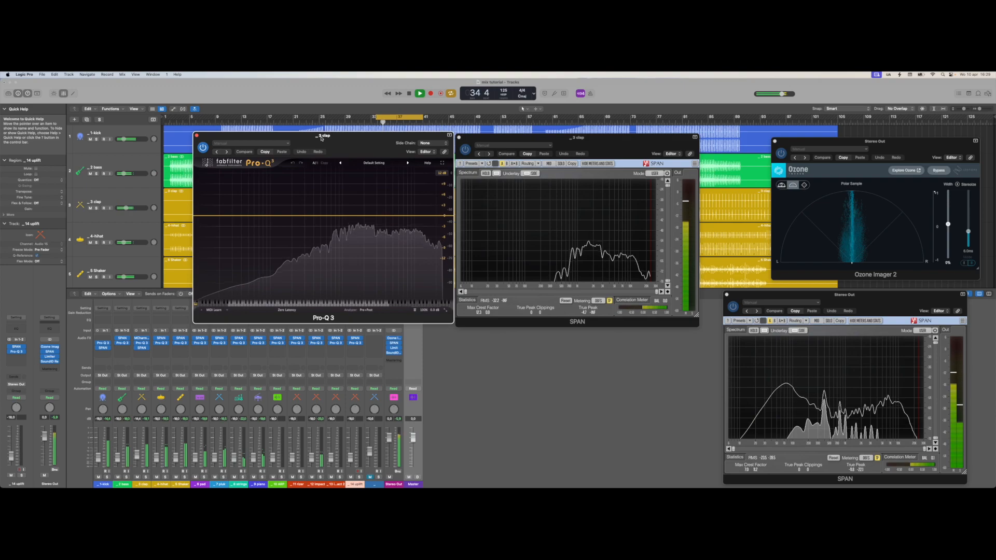
# Add a 30 dB/oct low cut just below the clap's main energy in Pro-Q 3, plus a high cut at the upper end.
pyautogui.doubleClick(198, 217)
pyautogui.click(214, 207)
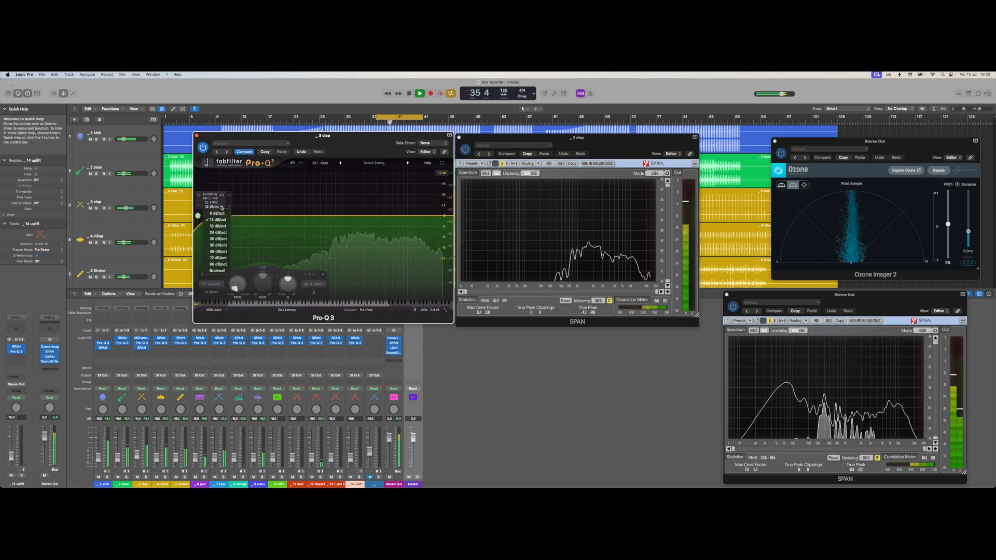
pyautogui.click(218, 239)
pyautogui.moveTo(198, 216); pyautogui.dragTo(328, 222)
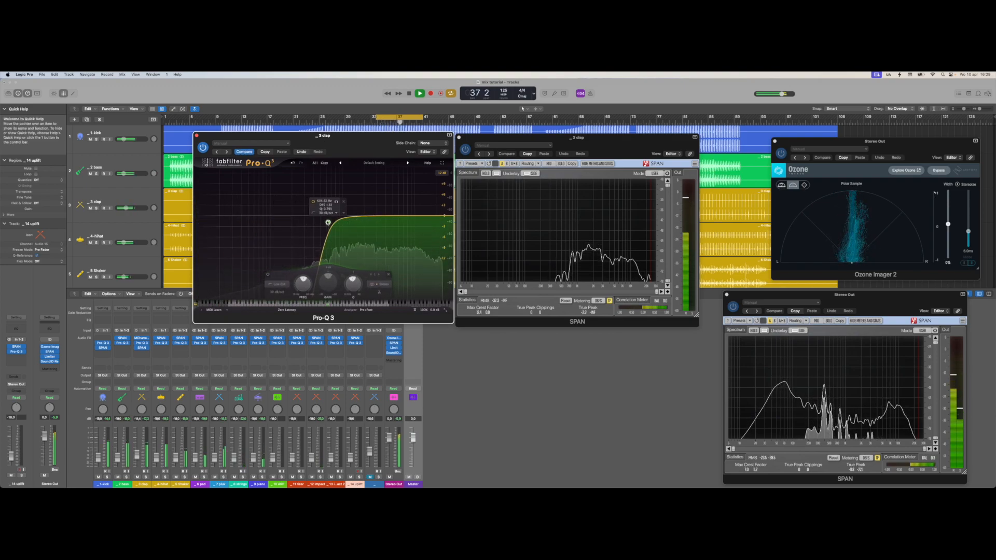
pyautogui.doubleClick(450, 217)
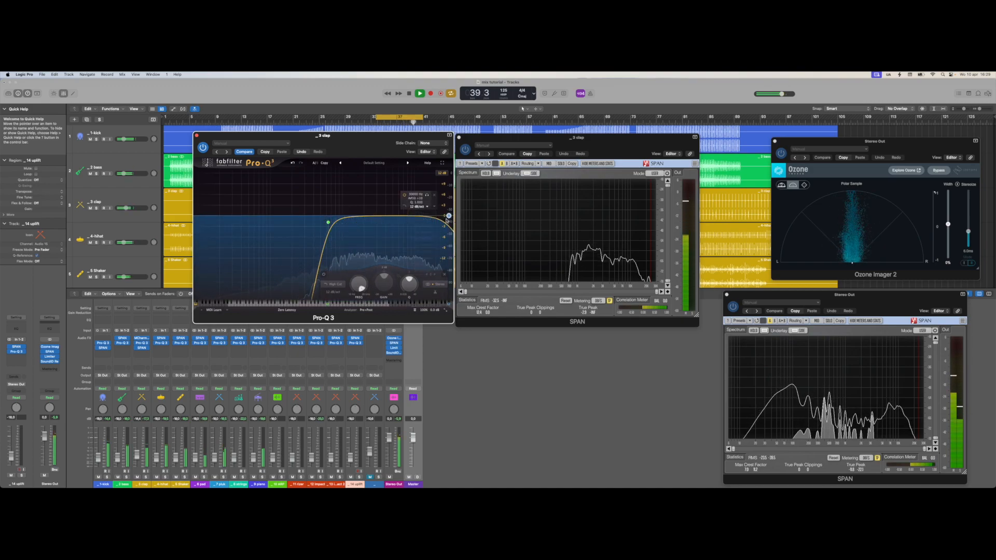
# Add a dynamic bell boost in the clap's upper range with static gain near 0 dB, then close its Pro-Q 3 and SPAN windows.
pyautogui.doubleClick(385, 210)
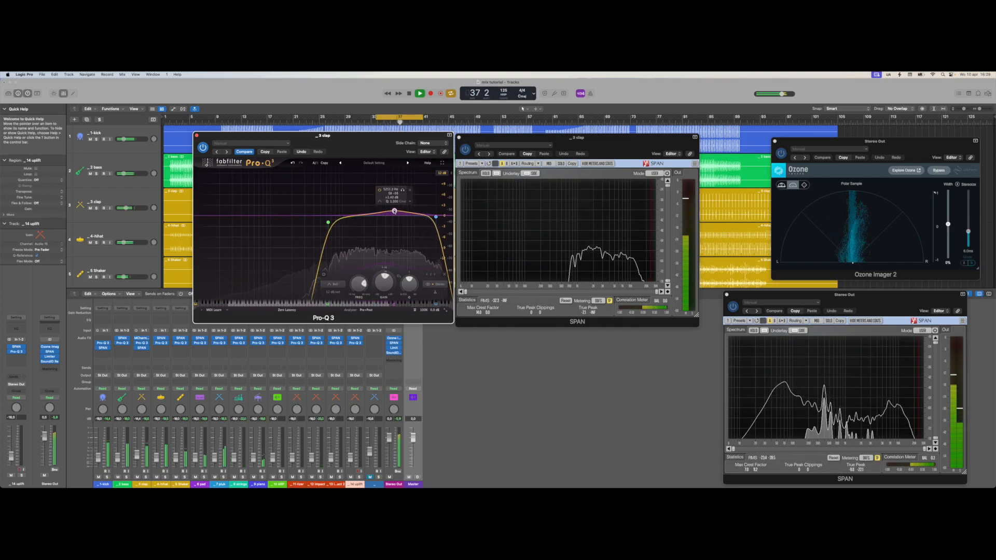
pyautogui.rightClick(395, 211)
pyautogui.click(409, 232)
pyautogui.moveTo(394, 211); pyautogui.dragTo(394, 215)
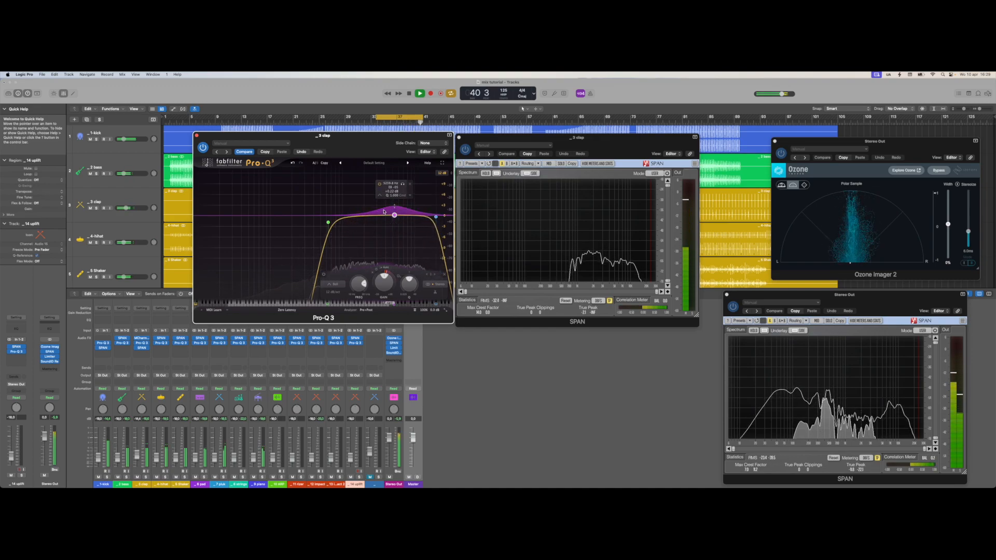
pyautogui.click(196, 135)
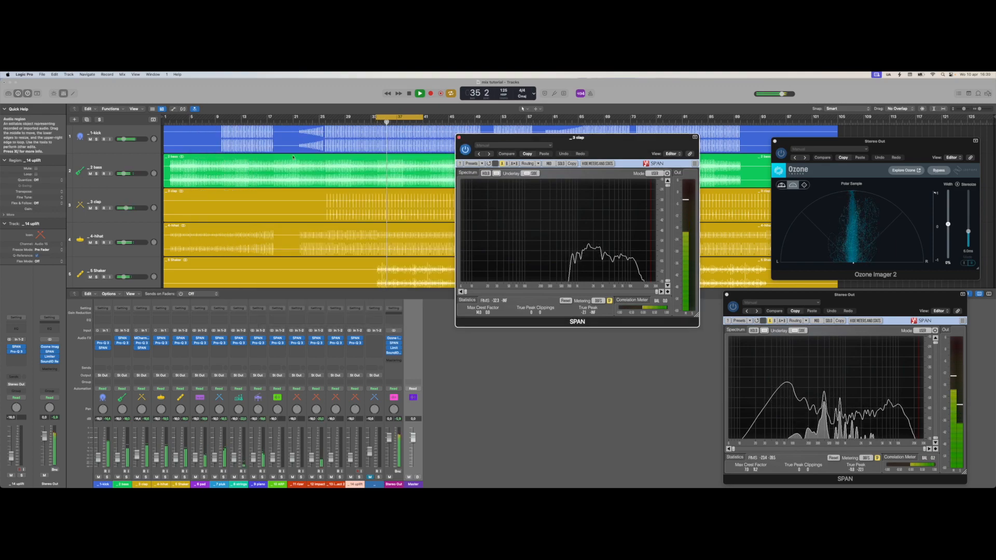
pyautogui.press('super+w')
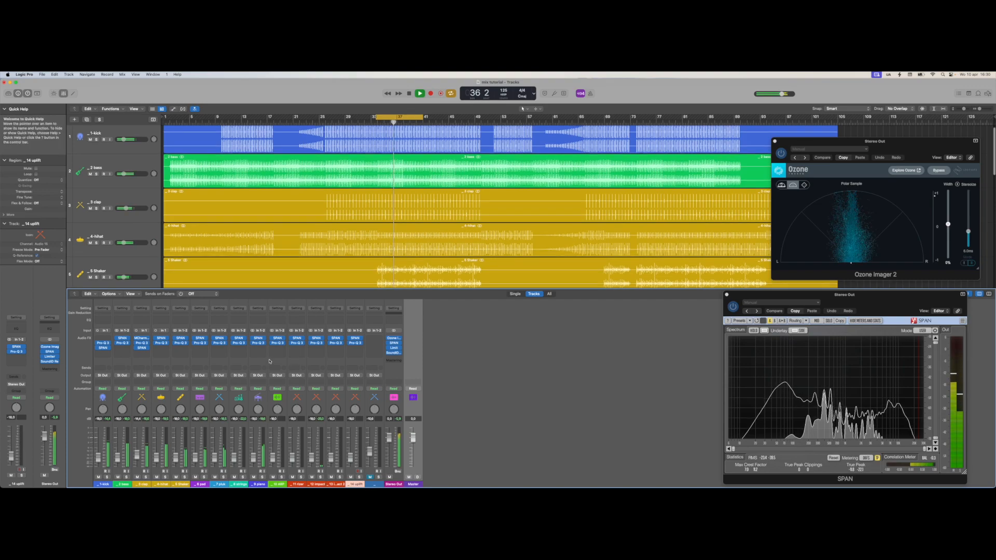
# Stop playback, move SPAN below Pro-Q 3 in the hi-hat channel's effects chain, and resume playback.
pyautogui.press('space')
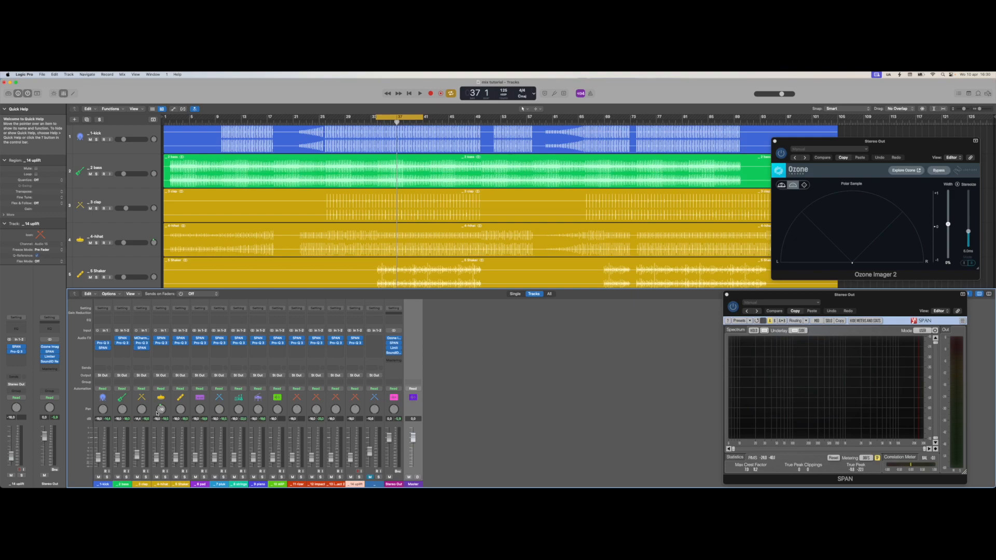
pyautogui.moveTo(161, 349); pyautogui.dragTo(161, 349)
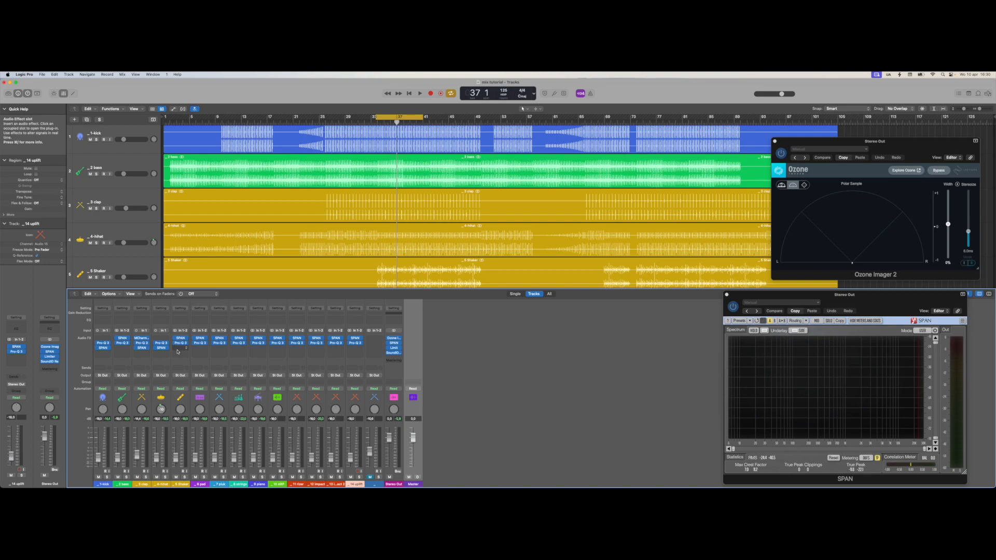
pyautogui.press('space')
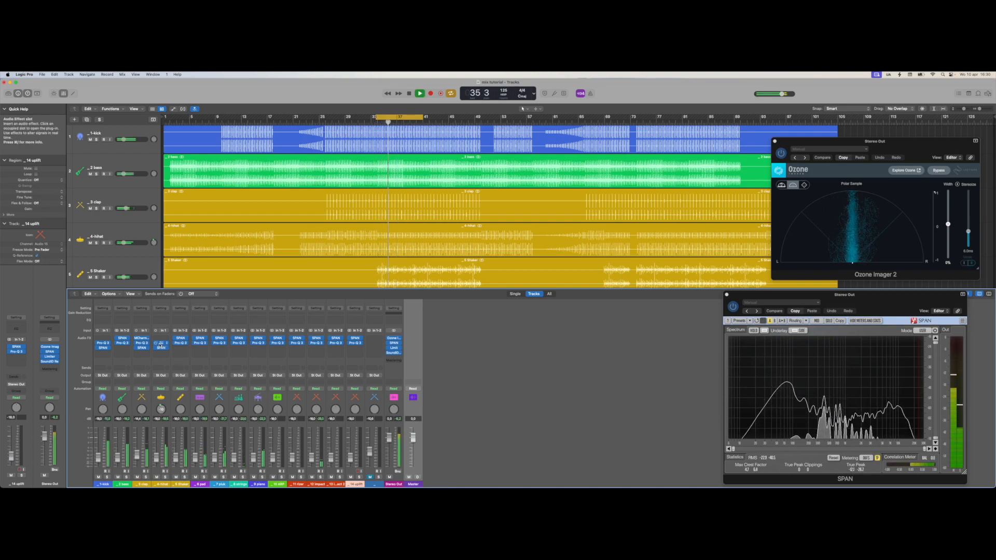
# In the hi-hat's Pro-Q 3, add a steep low cut just below its main energy and a high cut at the upper end.
pyautogui.click(161, 344)
pyautogui.click(160, 344)
pyautogui.click(161, 344)
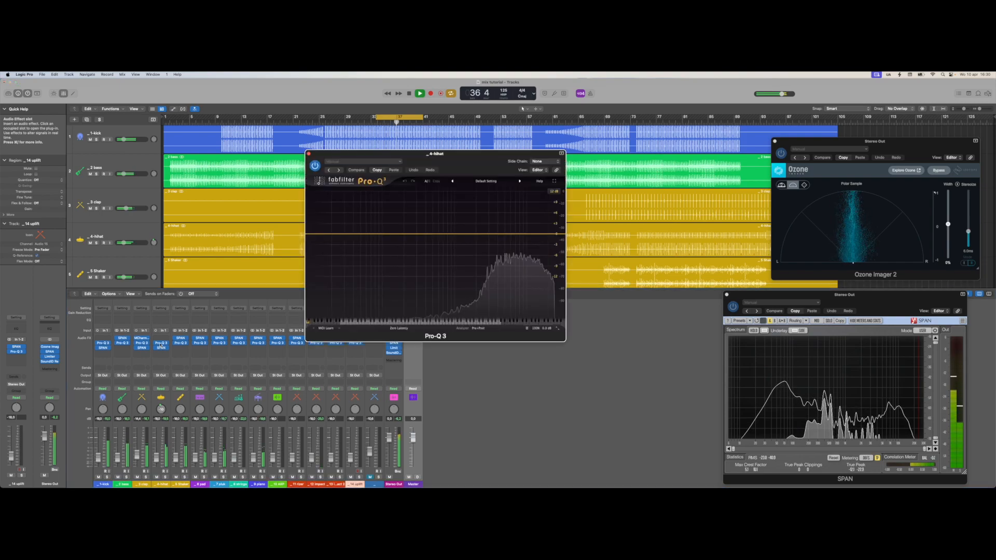
pyautogui.click(310, 234)
pyautogui.click(332, 225)
pyautogui.click(326, 255)
pyautogui.moveTo(309, 233); pyautogui.dragTo(465, 235)
pyautogui.click(563, 235)
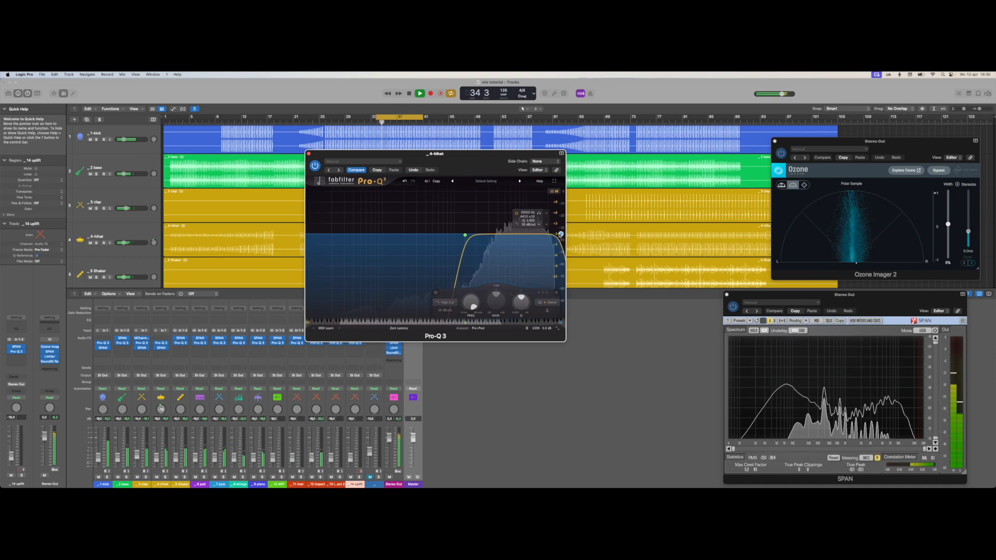
# Overlay the shaker's spectrum in the hi-hat's Pro-Q 3, add a dynamic cut where the two collide, and close the window.
pyautogui.click(478, 328)
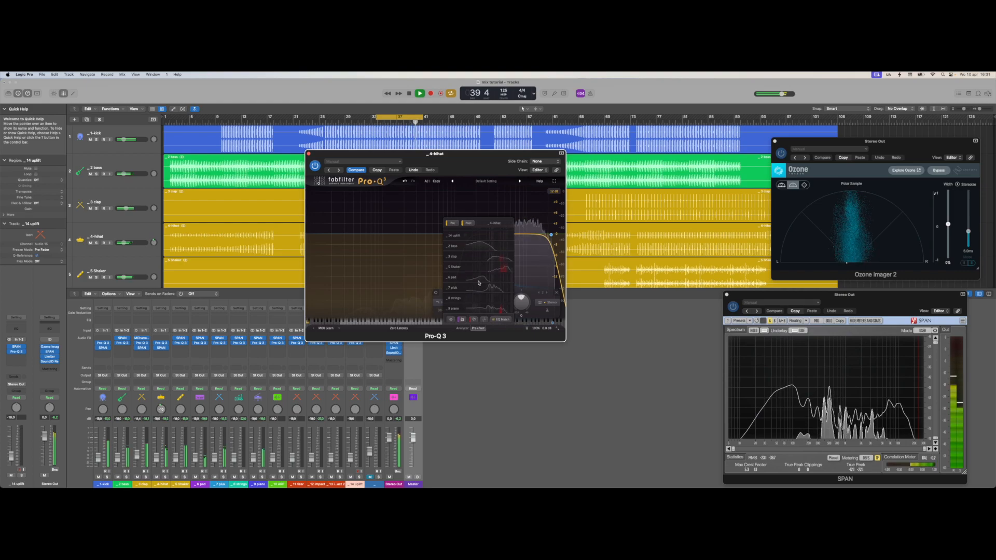
pyautogui.click(502, 270)
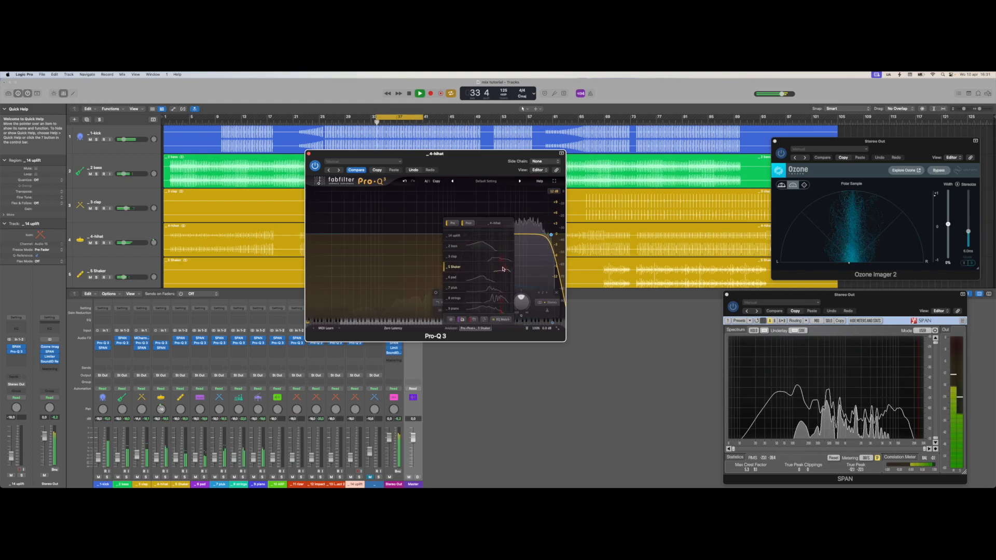
pyautogui.click(482, 328)
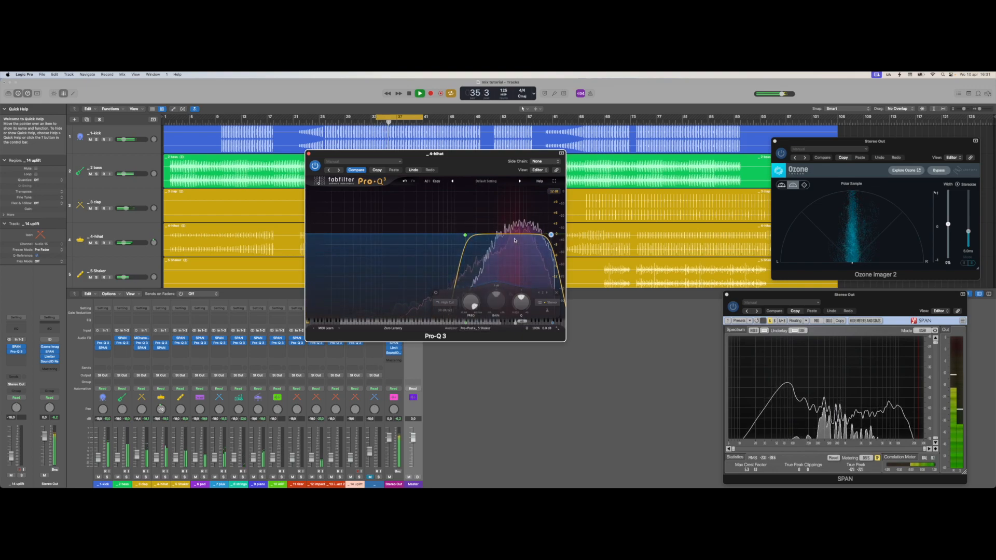
pyautogui.rightClick(513, 235)
pyautogui.click(529, 253)
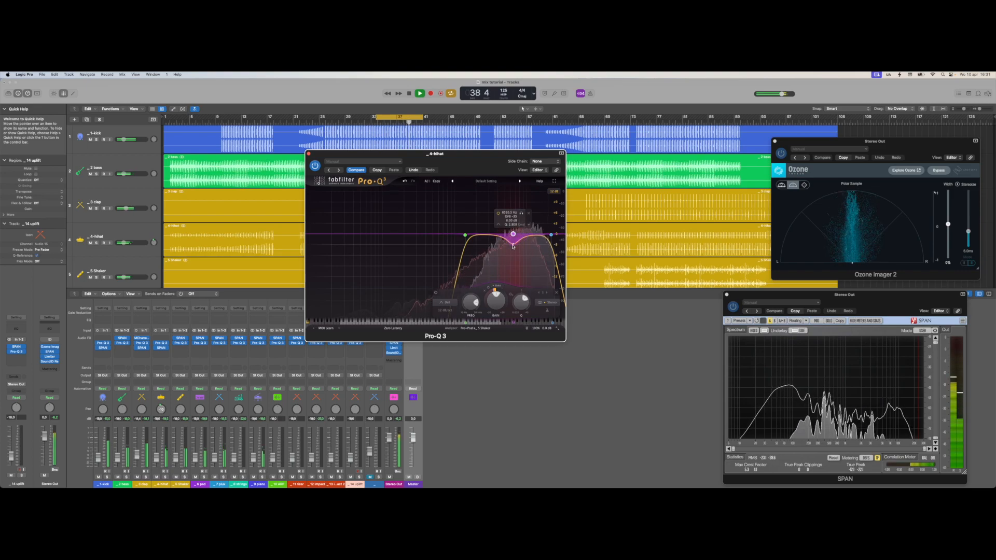
pyautogui.click(308, 154)
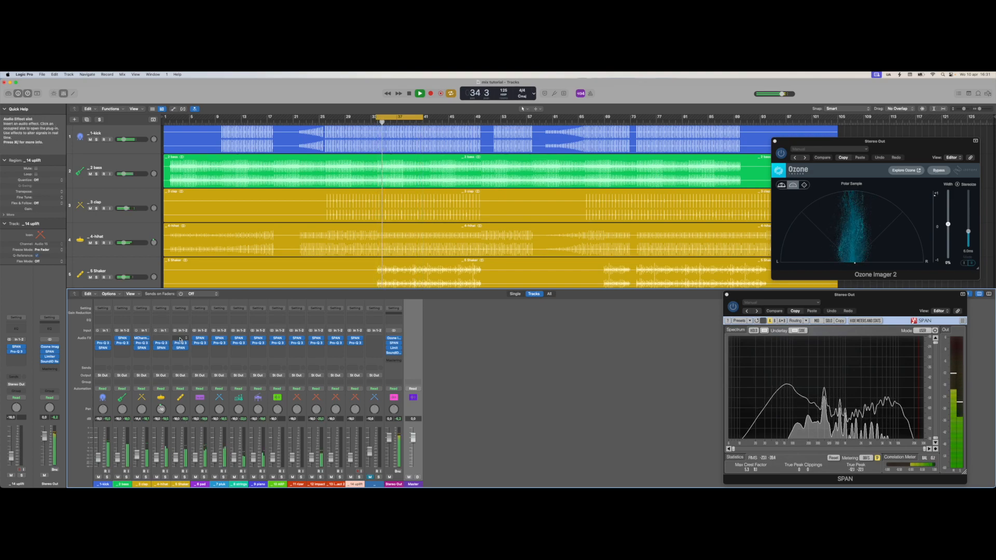
# Insert MeldaProduction's MAutopan ahead of Pro-Q 3 on the shaker channel.
pyautogui.click(180, 340)
pyautogui.moveTo(187, 471)
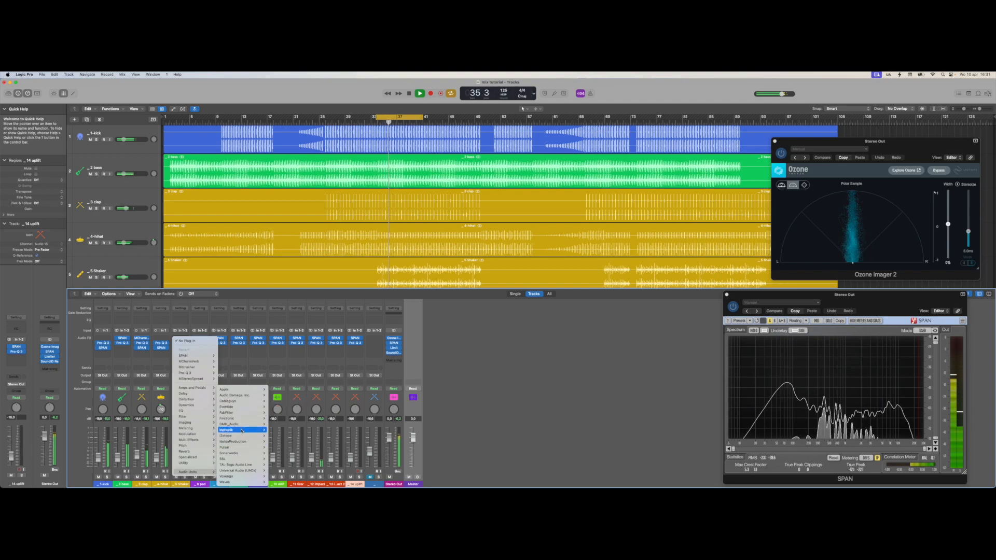
pyautogui.moveTo(241, 442)
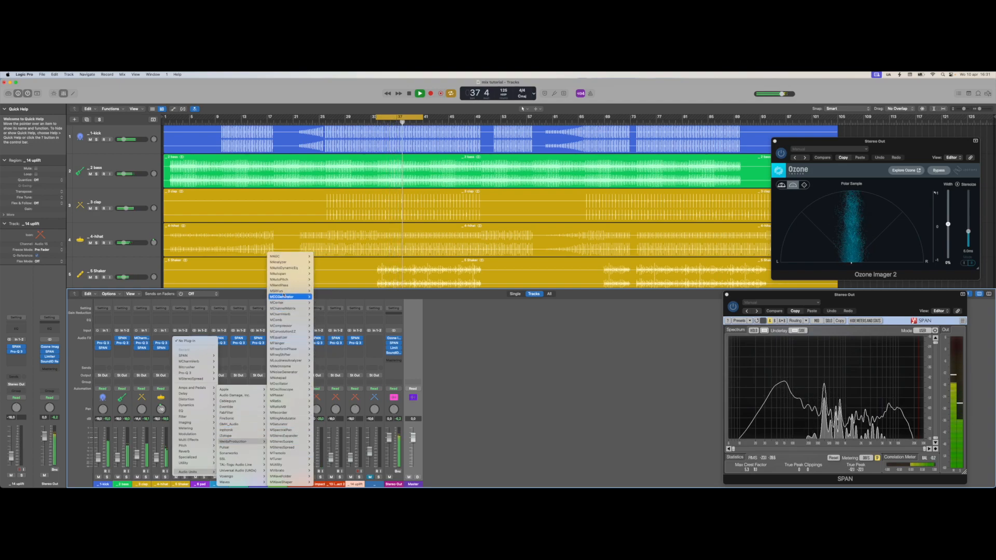
pyautogui.click(279, 273)
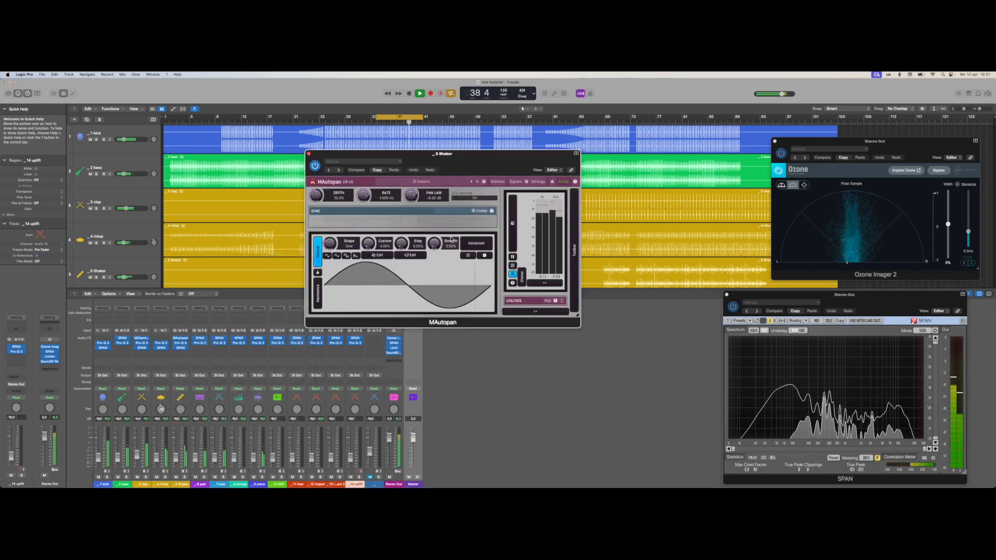
# Solo the shaker, switch MAutopan to a rectangle wave and adjust its rate, then turn solo off.
pyautogui.click(184, 477)
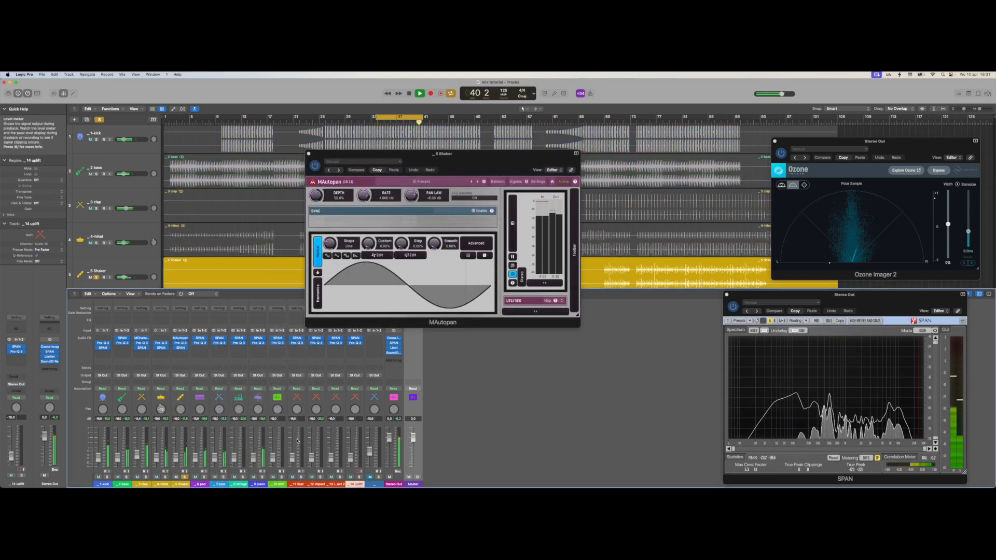
pyautogui.click(356, 256)
pyautogui.click(346, 256)
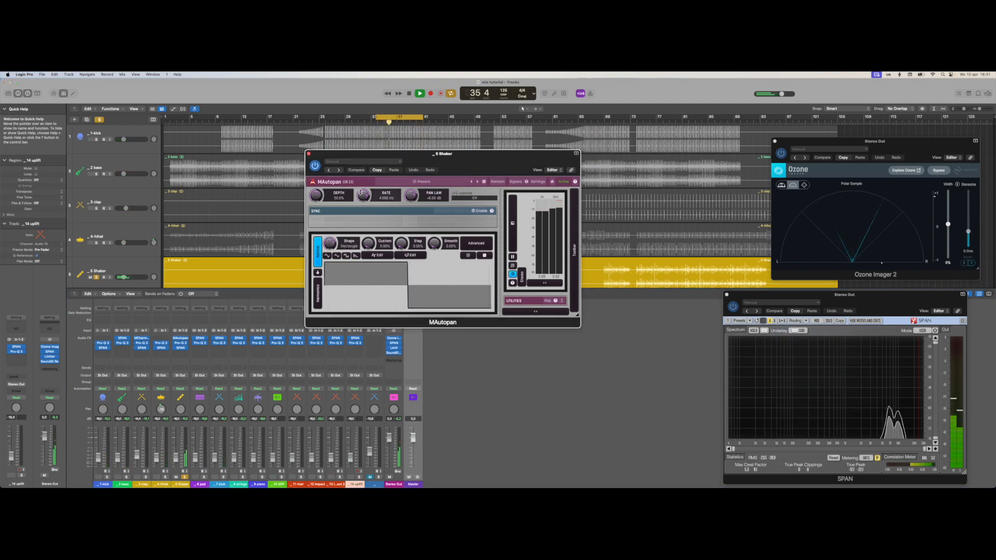
pyautogui.moveTo(364, 196); pyautogui.dragTo(364, 201)
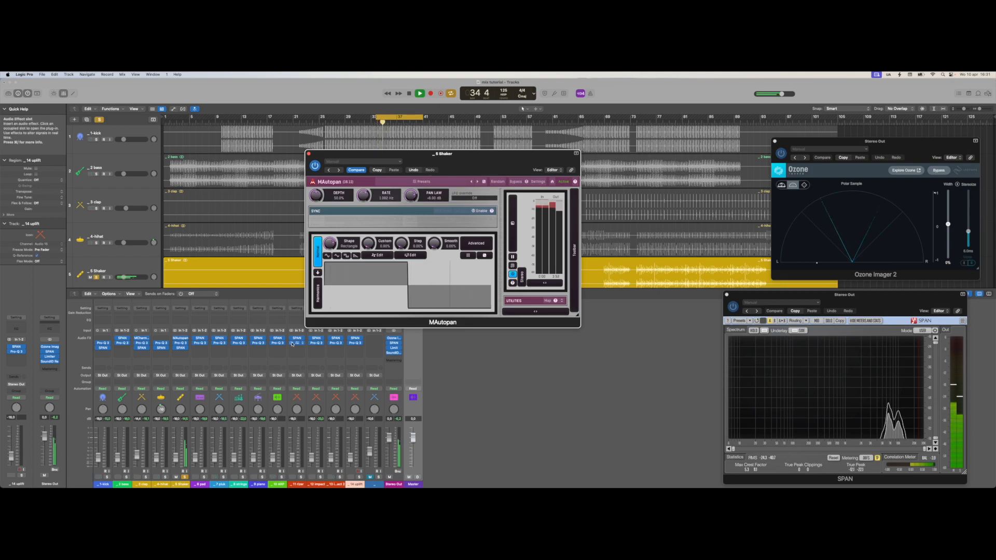
pyautogui.click(185, 476)
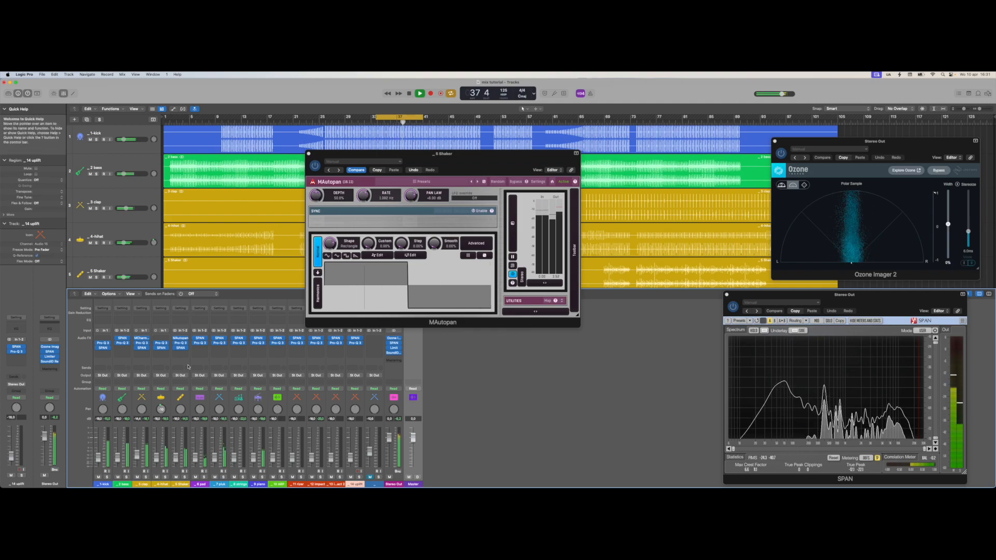
# Add a steep low cut in the shaker's Pro-Q 3, placed at the lower edge of its spectrum.
pyautogui.click(181, 343)
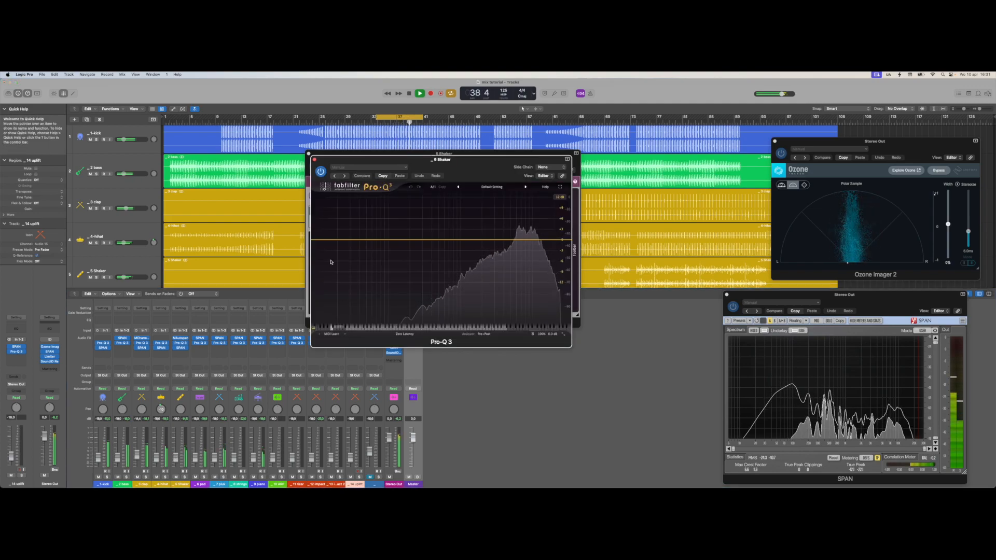
pyautogui.doubleClick(315, 239)
pyautogui.click(342, 234)
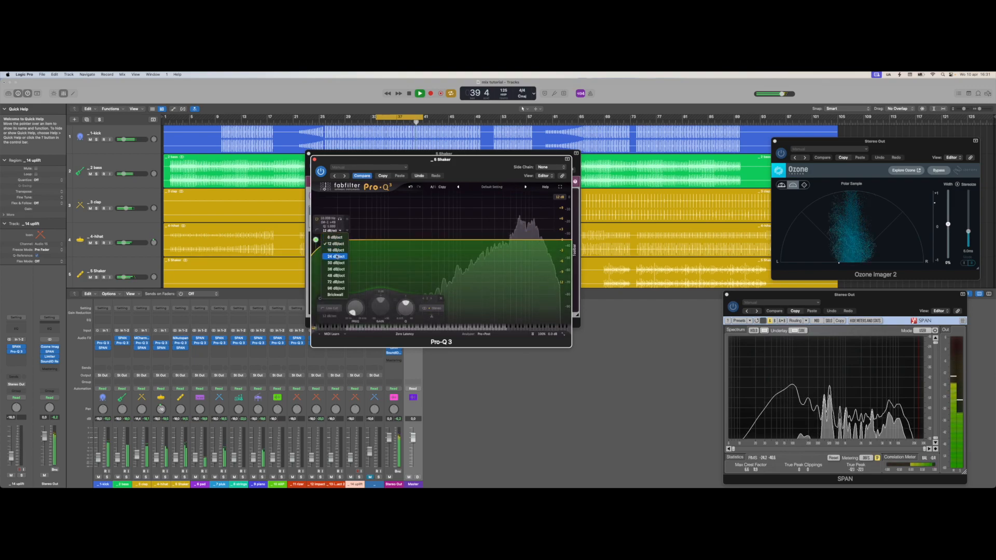
pyautogui.click(335, 251)
pyautogui.moveTo(316, 240); pyautogui.dragTo(457, 243)
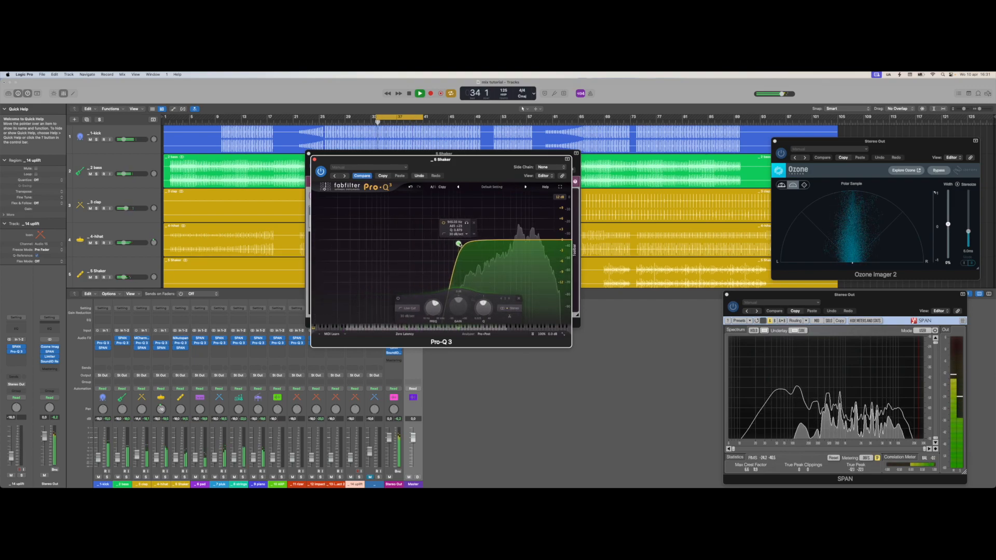
# Add a steep high cut at the upper end of the shaker's spectrum, then close its Pro-Q 3 and MAutopan windows.
pyautogui.doubleClick(561, 241)
pyautogui.click(536, 230)
pyautogui.click(537, 270)
pyautogui.moveTo(567, 240); pyautogui.dragTo(552, 241)
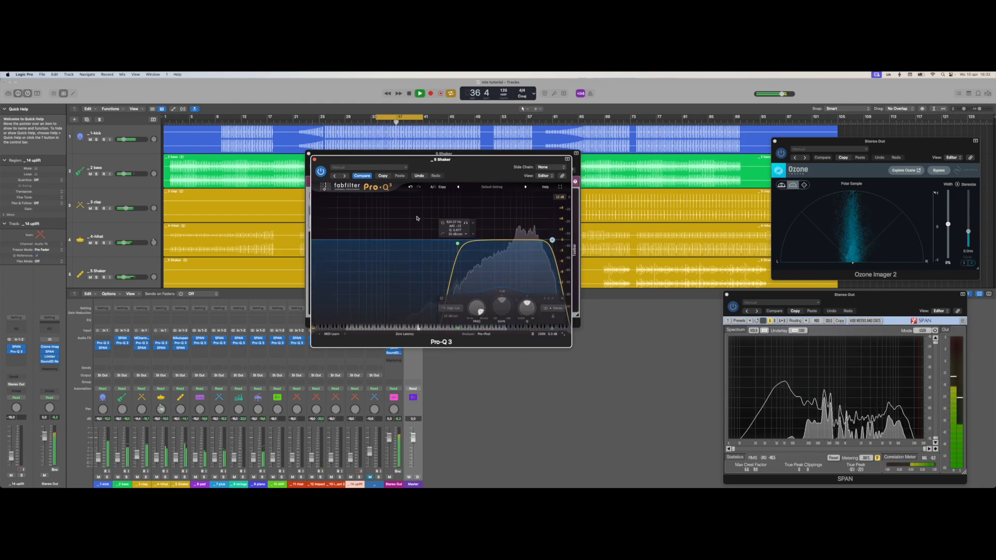
pyautogui.click(314, 159)
pyautogui.click(308, 155)
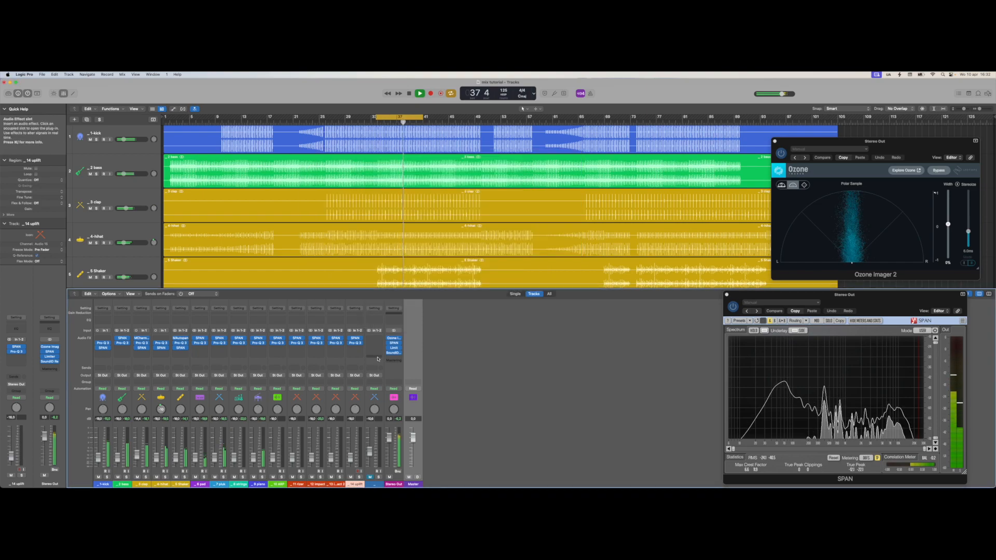
# Solo the reference track briefly for comparison, move SPAN below Pro-Q 3 on the pad channel, and stop playback.
pyautogui.click(378, 477)
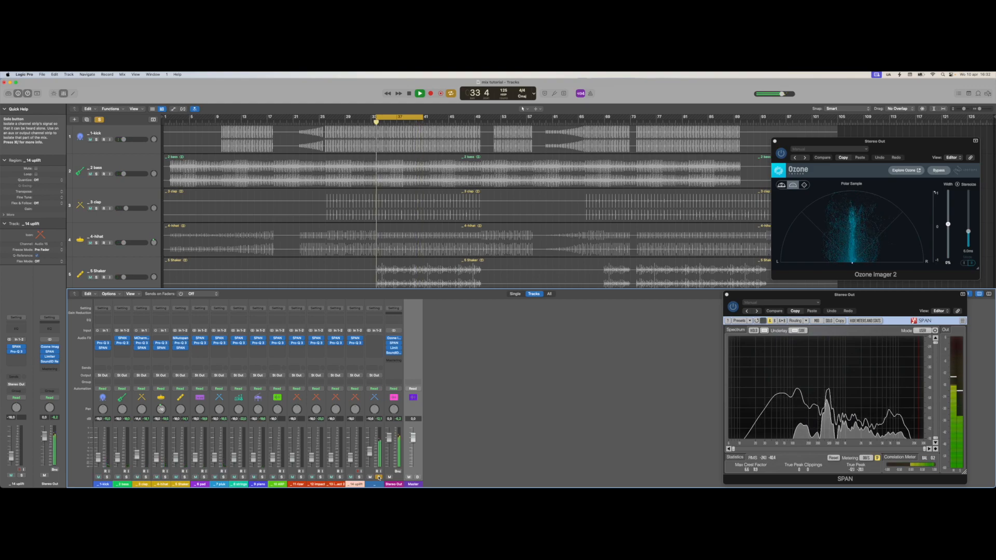
pyautogui.click(378, 477)
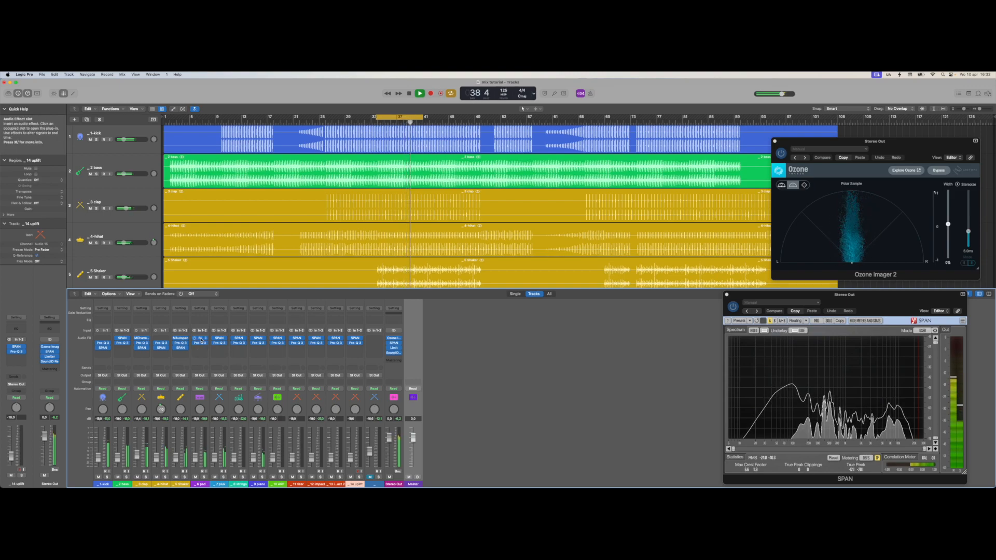
pyautogui.moveTo(198, 351); pyautogui.dragTo(199, 349)
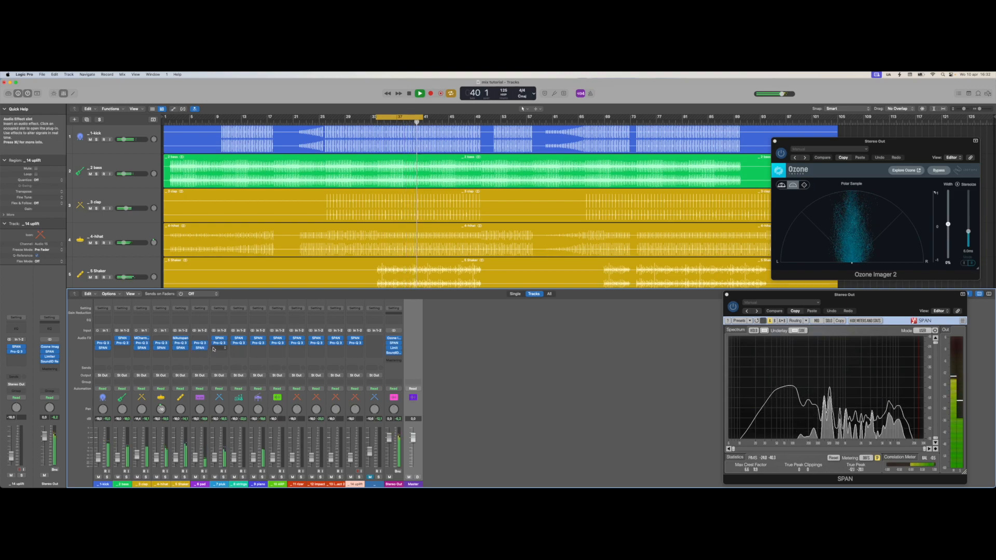
pyautogui.press('space')
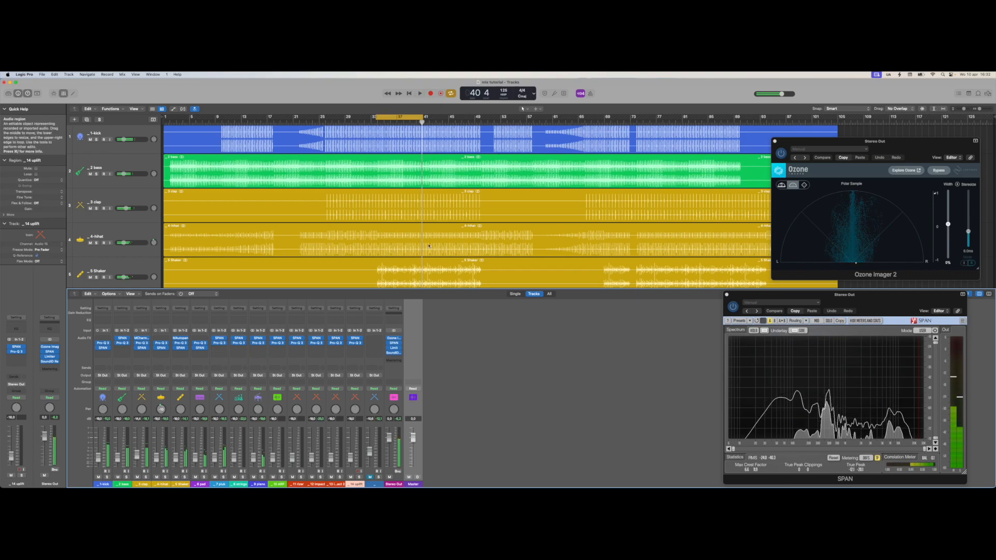
# Move the cycle range to bars 41–49, over the next strings region, and bring the pad track into view.
pyautogui.scroll(-5, 420, 248)
pyautogui.scroll(-2, 420, 248)
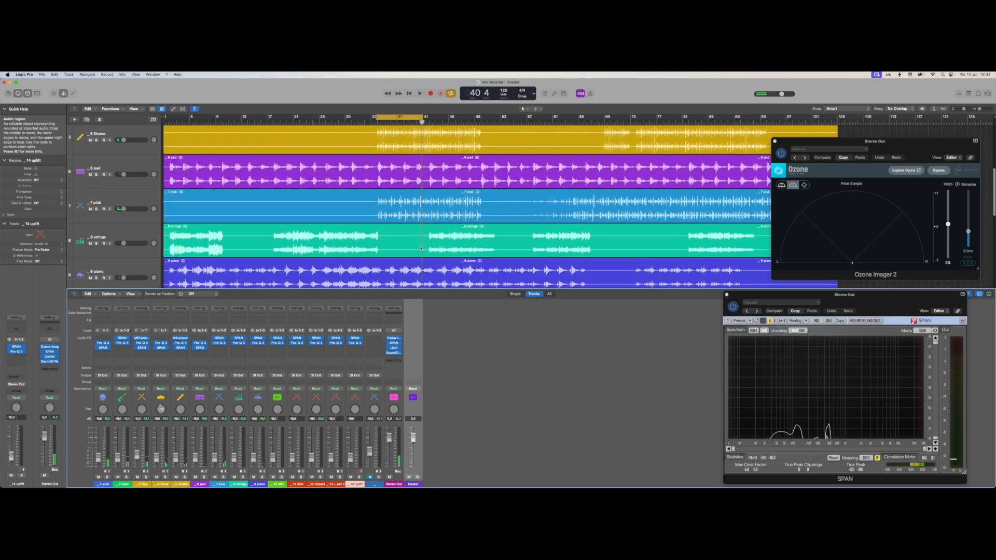
pyautogui.moveTo(399, 118); pyautogui.dragTo(454, 117)
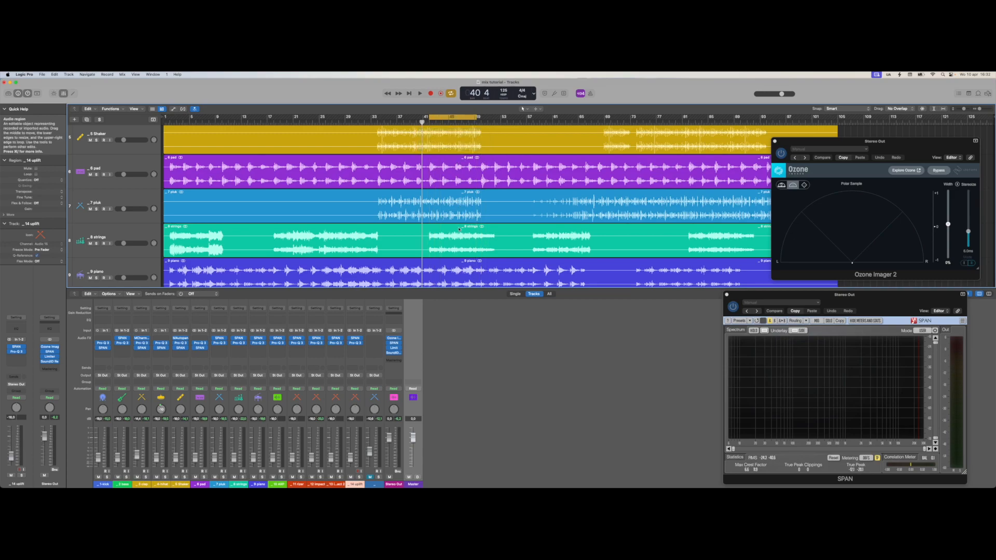
pyautogui.scroll(-2, 429, 191)
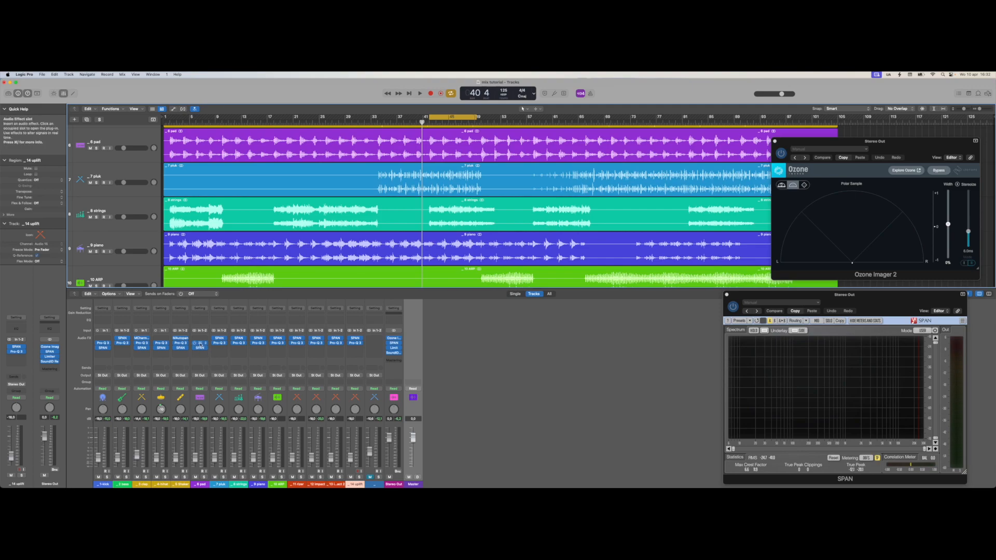
# Insert a stereo Eventide Blackhole (No MIDI) reverb ahead of Pro-Q 3 on the pad channel and close its window.
pyautogui.click(201, 344)
pyautogui.moveTo(219, 472)
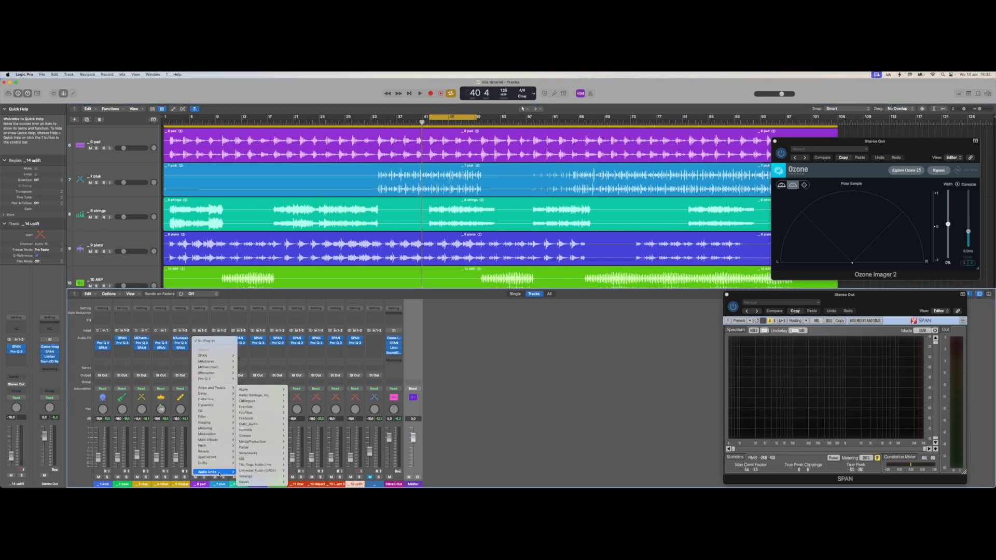
pyautogui.moveTo(249, 407)
pyautogui.moveTo(300, 408)
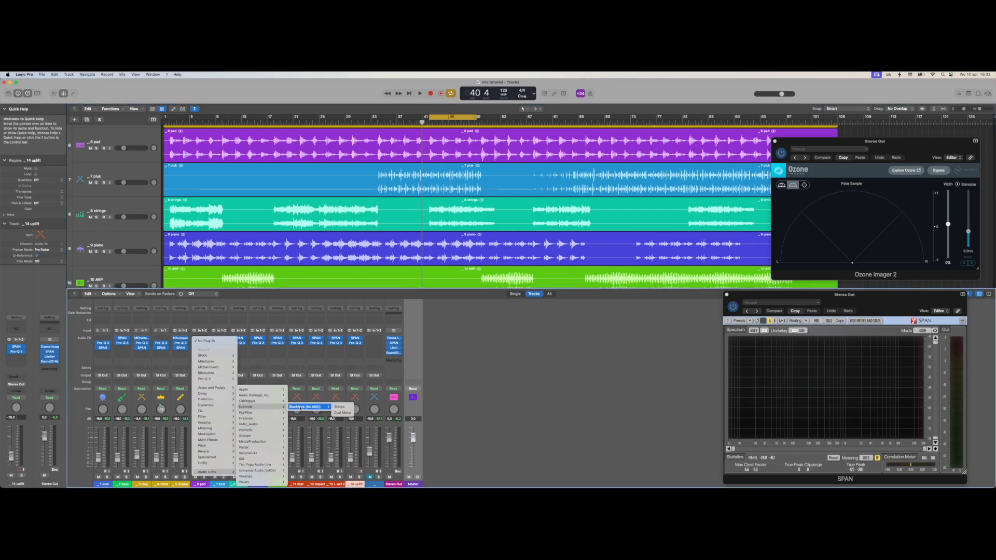
pyautogui.click(340, 407)
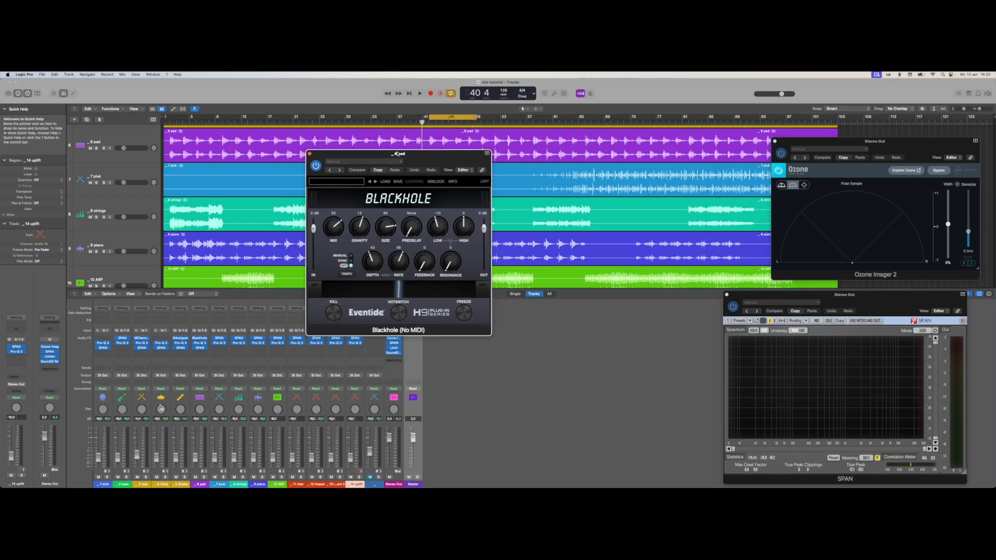
pyautogui.moveTo(409, 175); pyautogui.dragTo(560, 173)
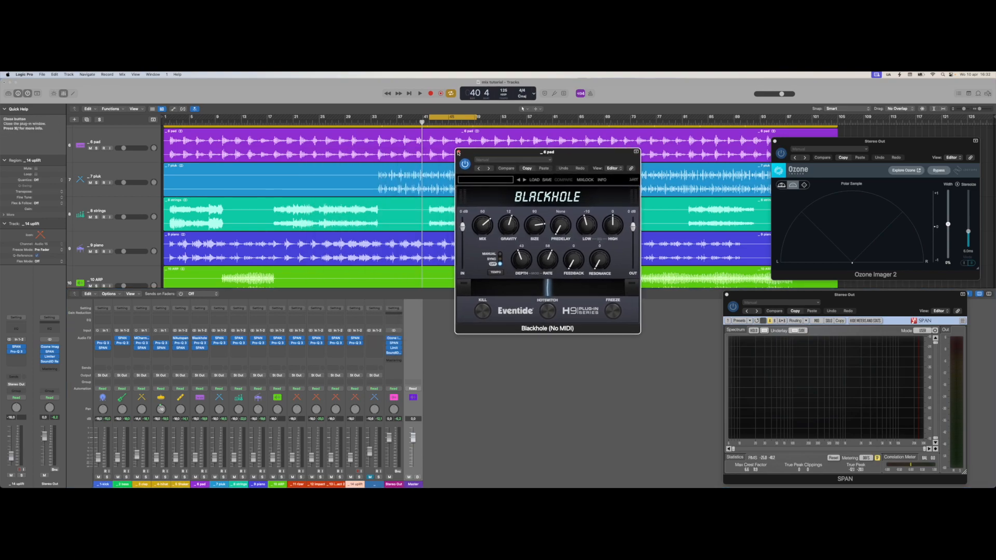
pyautogui.press('super+w')
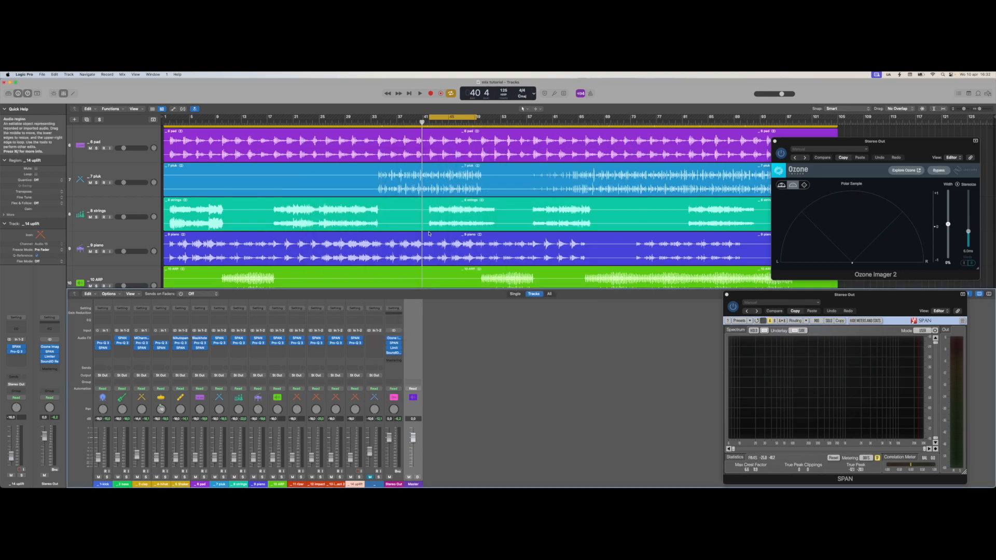
pyautogui.click(200, 343)
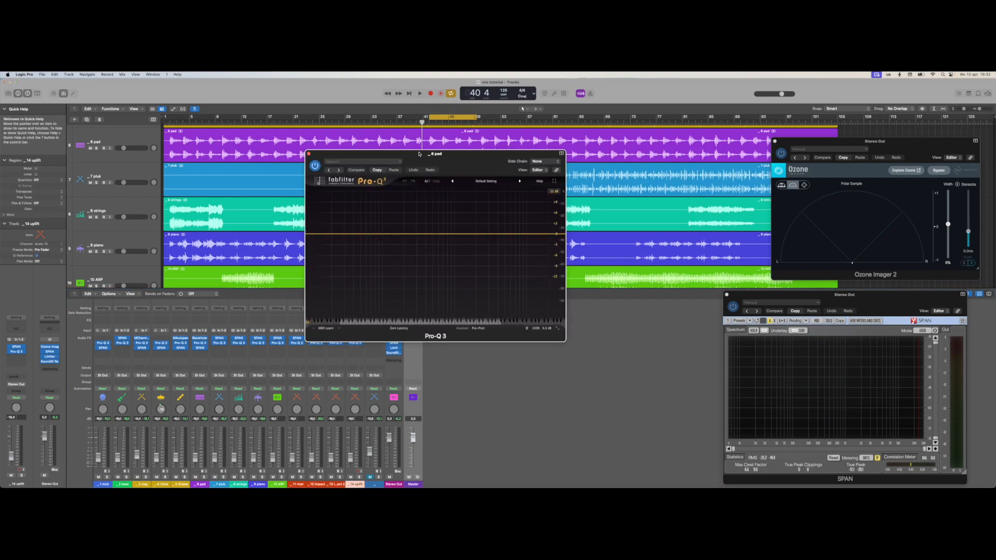
pyautogui.moveTo(394, 145); pyautogui.dragTo(617, 117)
pyautogui.moveTo(200, 351); pyautogui.dragTo(199, 350)
pyautogui.click(200, 345)
pyautogui.moveTo(222, 478)
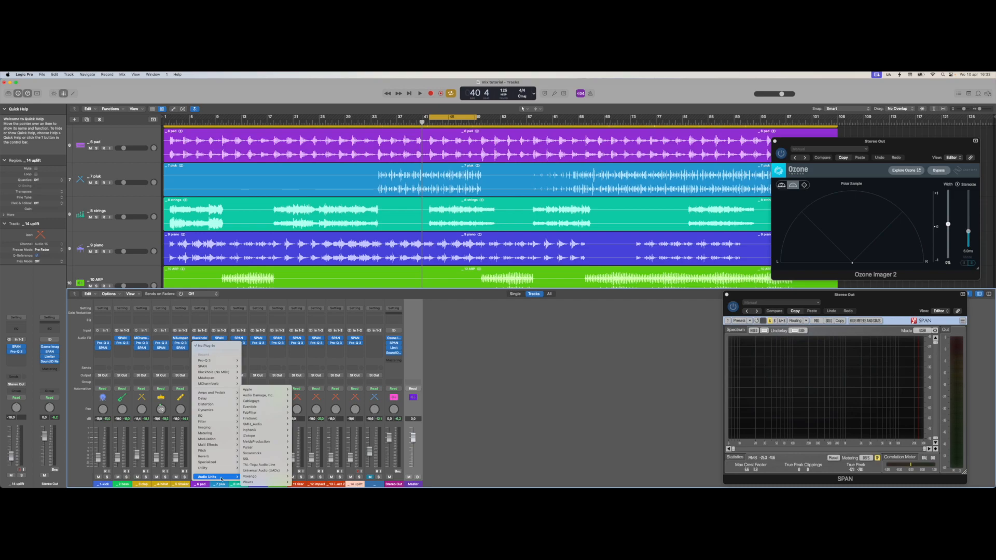
pyautogui.moveTo(282, 483)
pyautogui.scroll(-15, 322, 403)
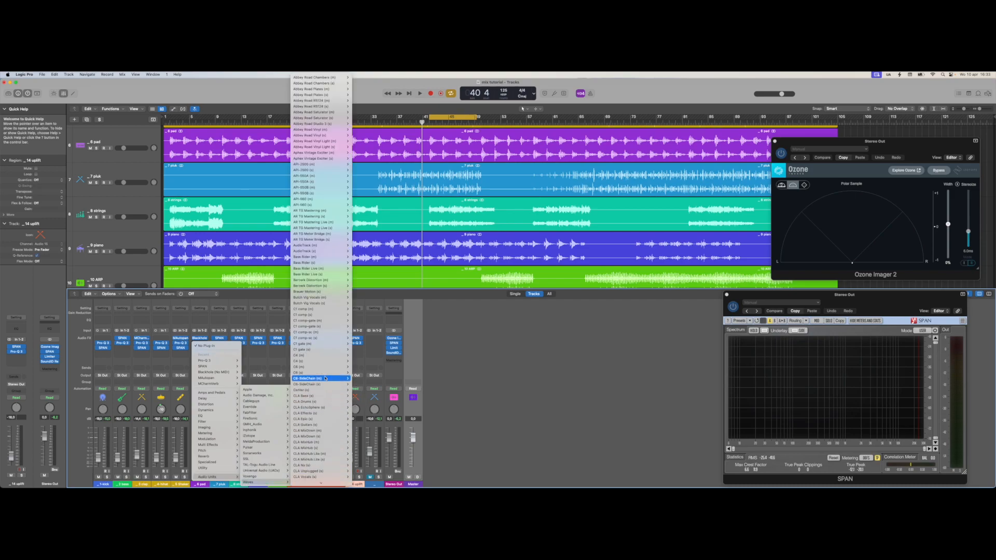
pyautogui.scroll(-10, 325, 378)
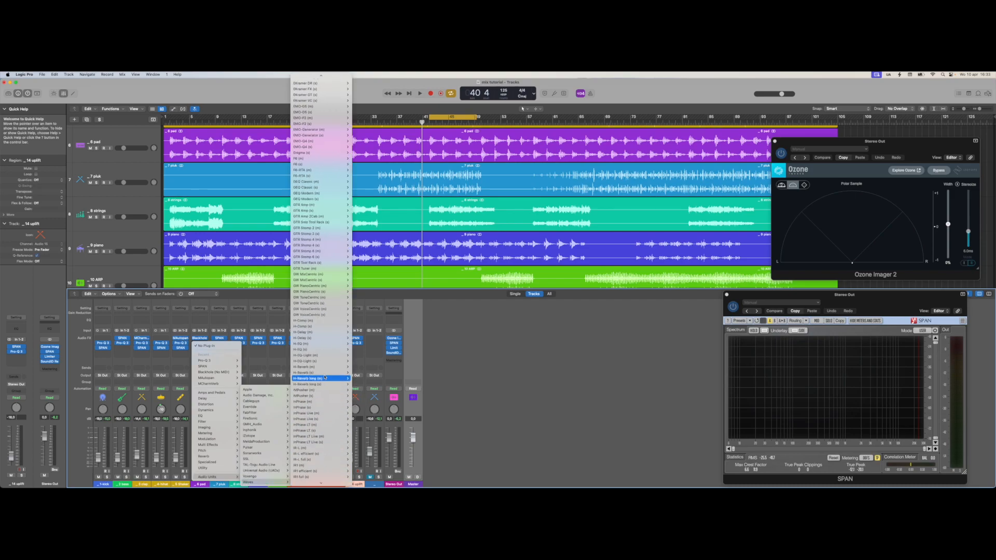
pyautogui.scroll(-10, 325, 378)
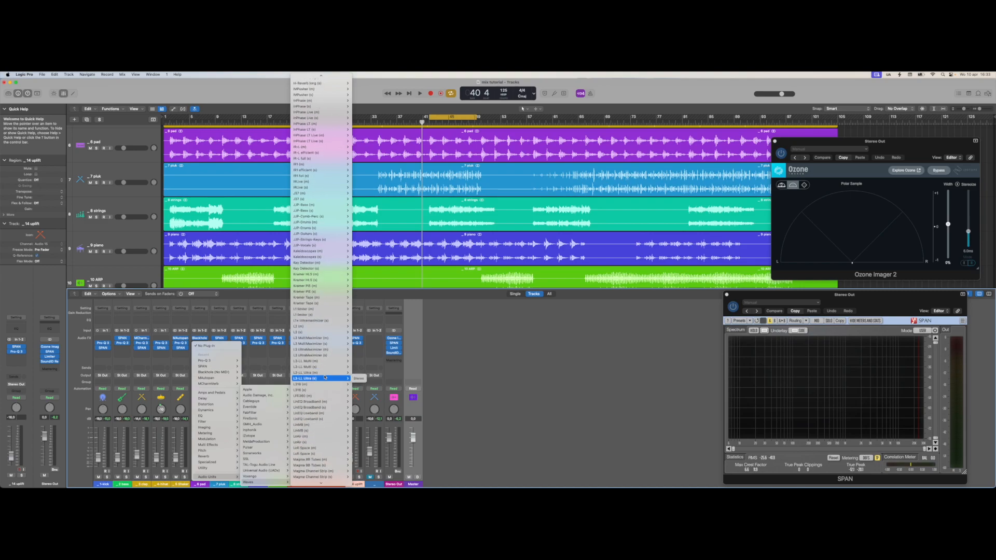
pyautogui.rightClick(175, 157)
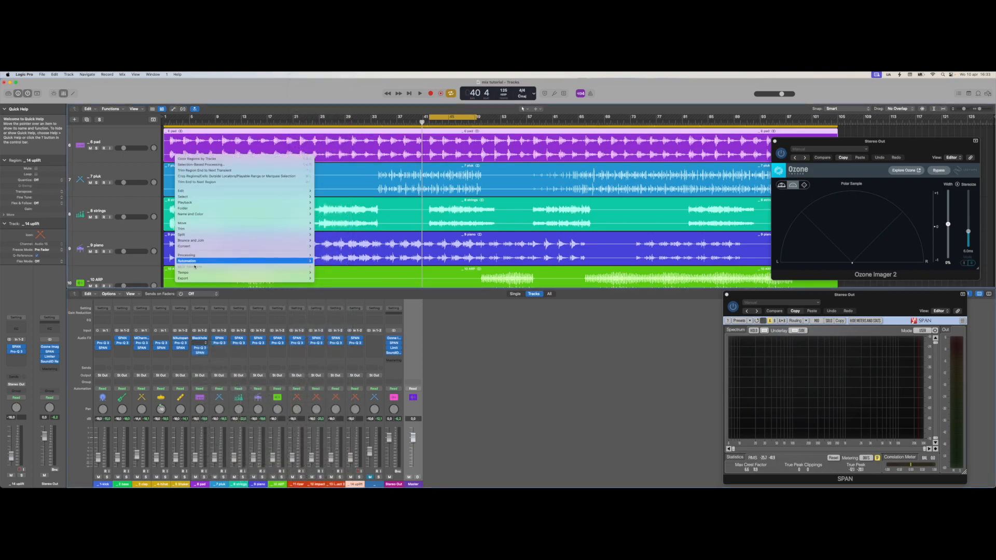
pyautogui.click(161, 173)
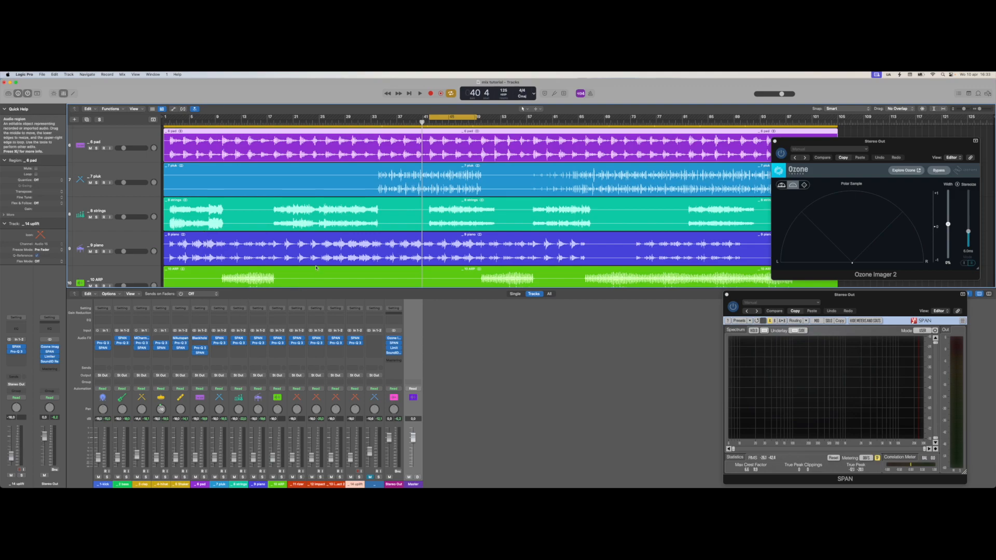
# Insert the Waves S1 Imager (s) on the pad channel between Blackhole and Pro-Q 3.
pyautogui.click(199, 345)
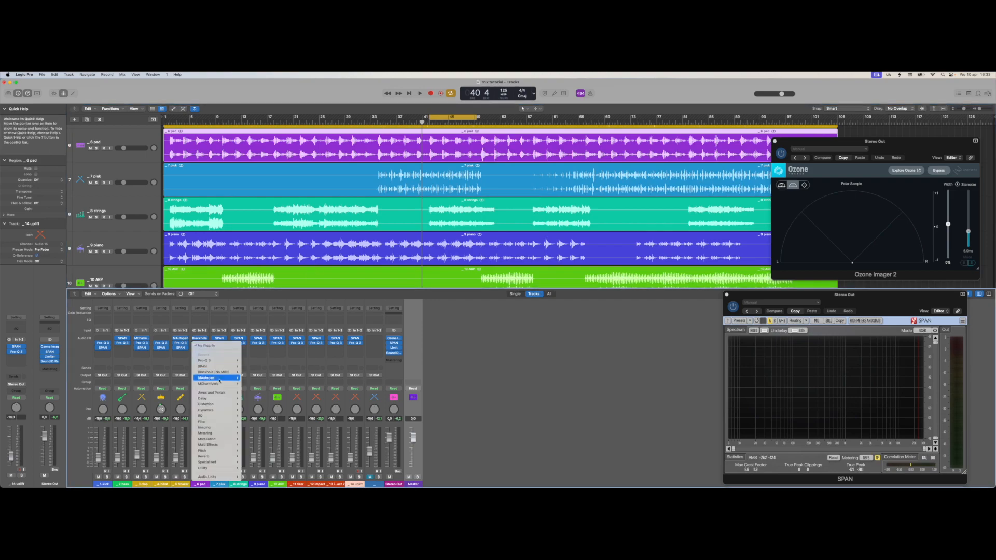
pyautogui.moveTo(210, 477)
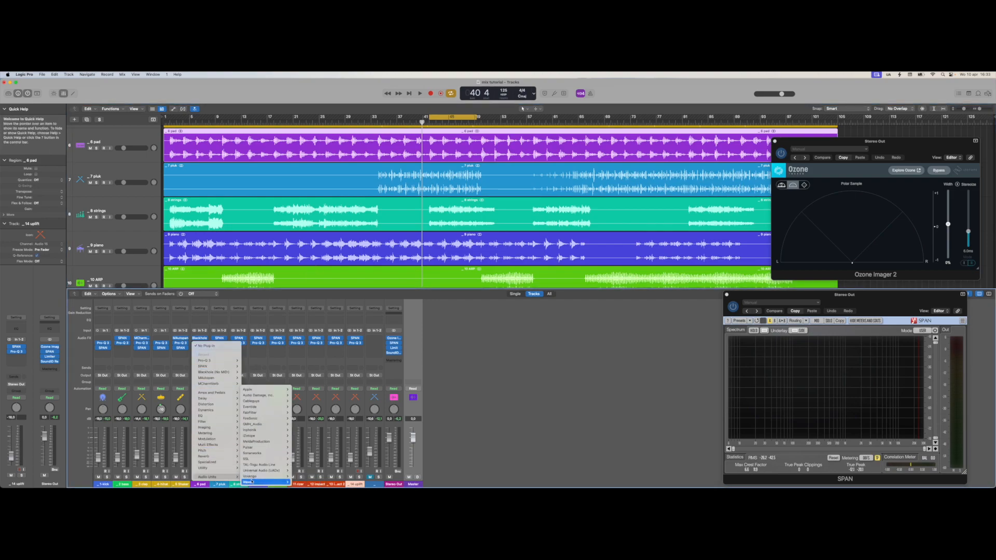
pyautogui.moveTo(269, 481)
pyautogui.scroll(-15, 307, 462)
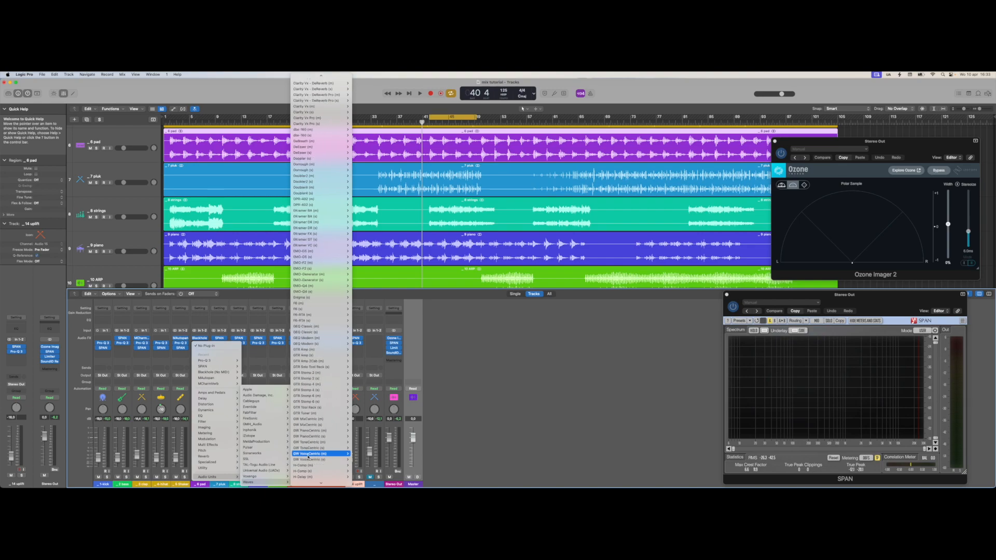
pyautogui.scroll(-15, 307, 457)
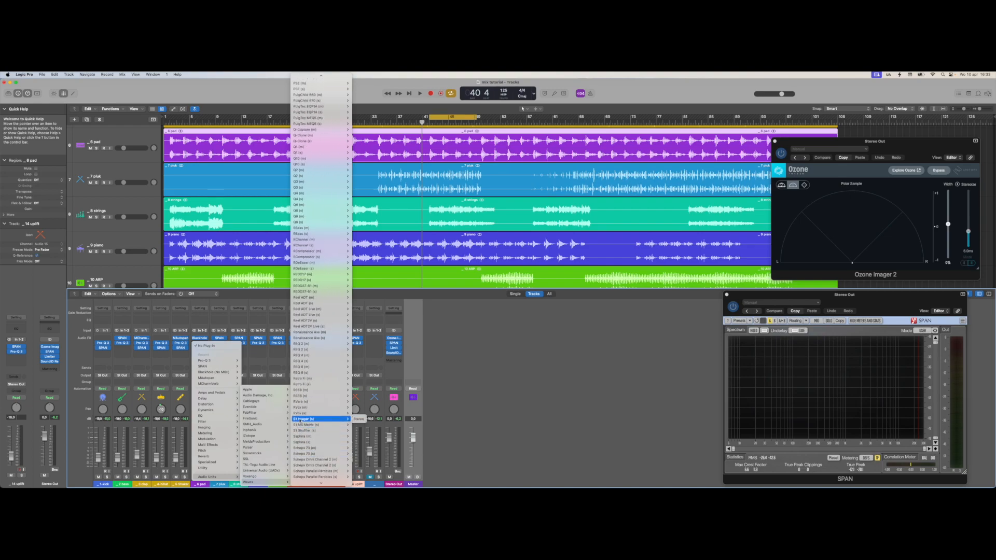
pyautogui.click(299, 420)
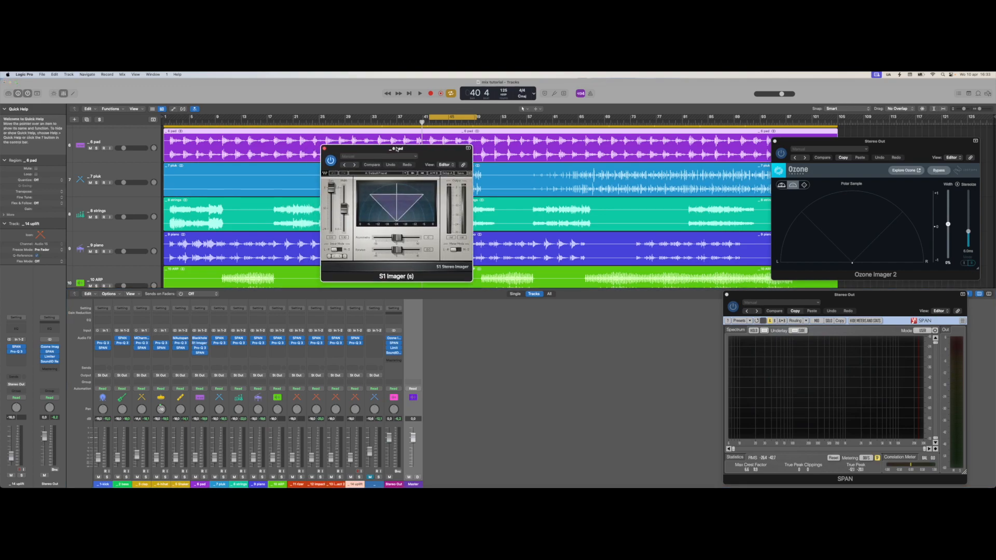
# Rotate the pad's stereo image towards the left in S1 Imager during playback, and check it by briefly soloing the pad.
pyautogui.press('space')
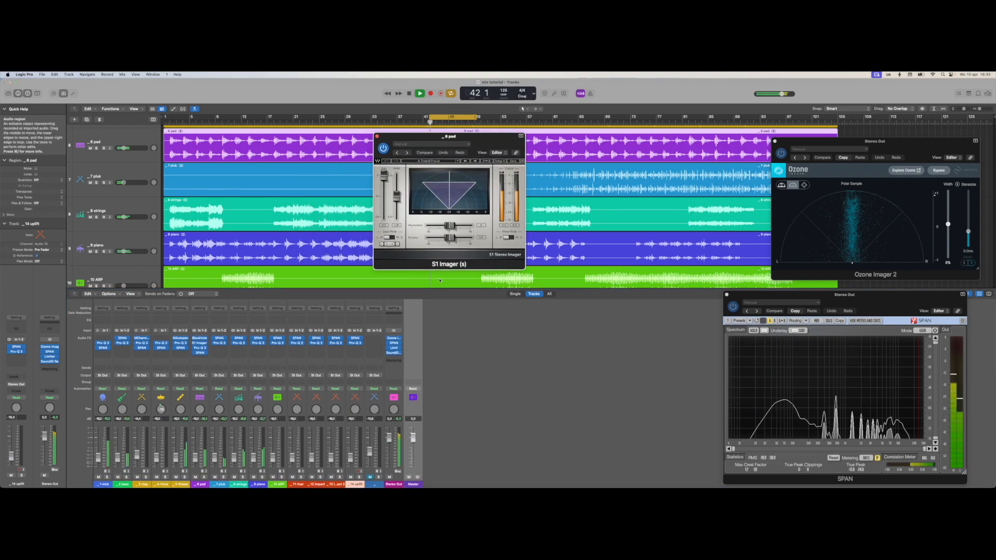
pyautogui.moveTo(451, 237); pyautogui.dragTo(436, 238)
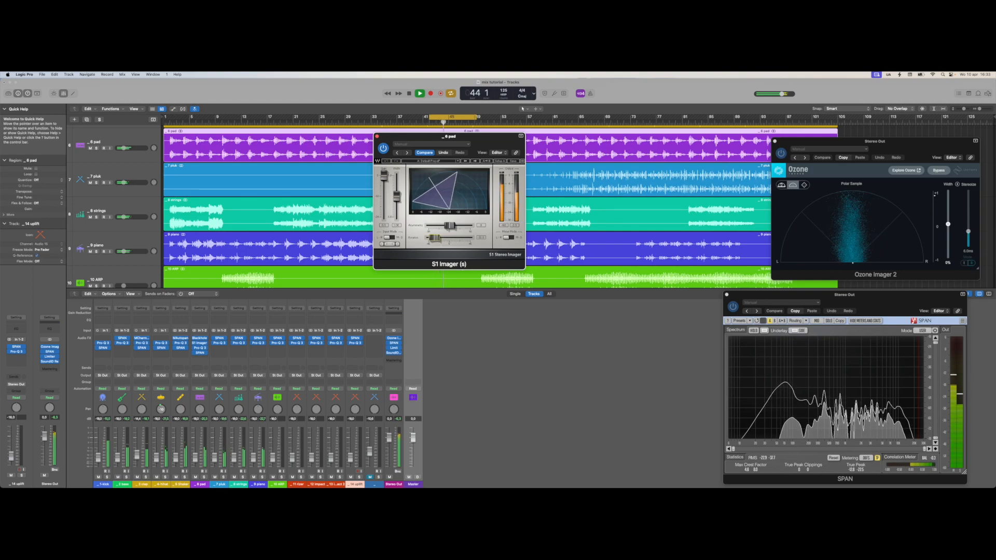
pyautogui.click(204, 477)
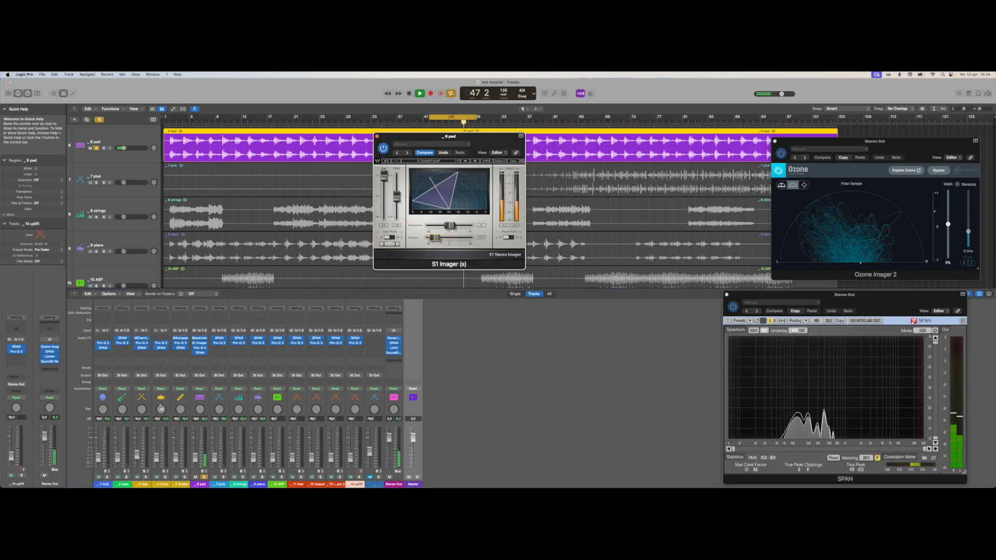
pyautogui.click(205, 477)
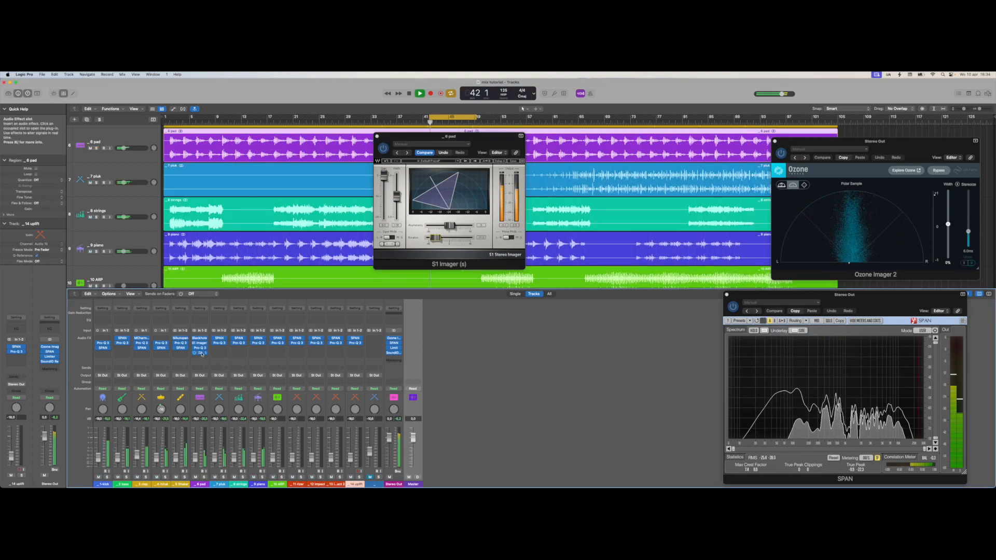
pyautogui.press('space')
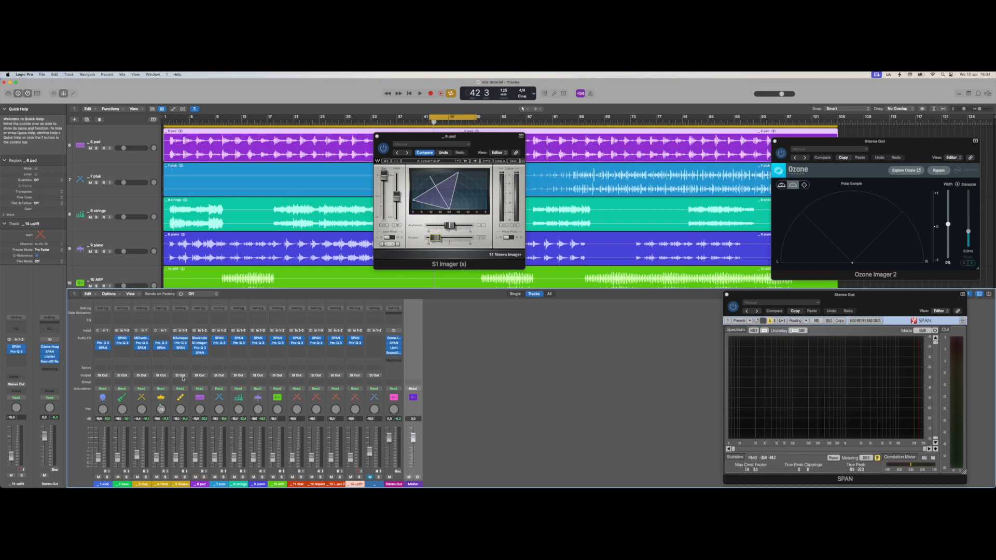
# Resume playback and overlay the bass spectrum with collision display in the pad channel's Pro-Q 3.
pyautogui.press('space')
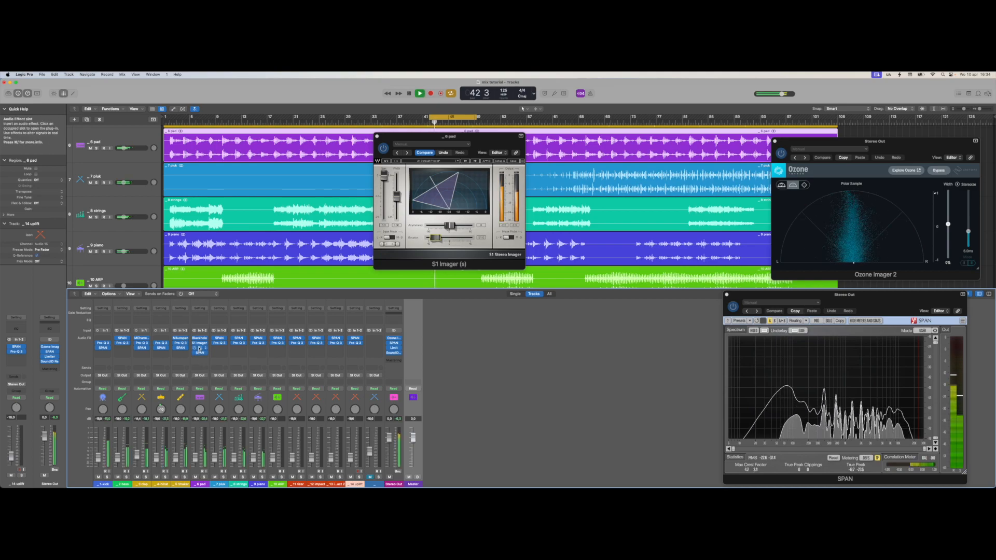
pyautogui.click(199, 347)
pyautogui.click(477, 327)
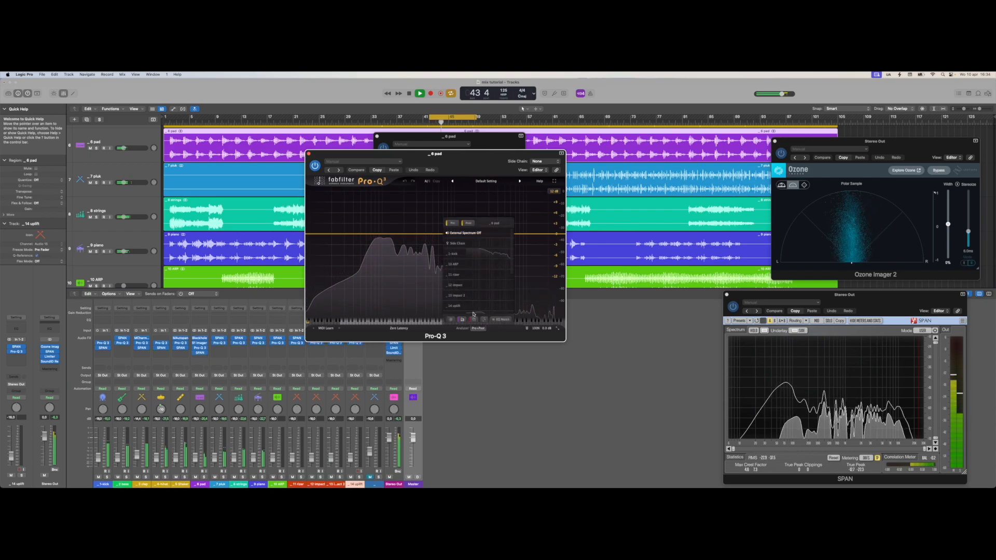
pyautogui.scroll(-3, 485, 275)
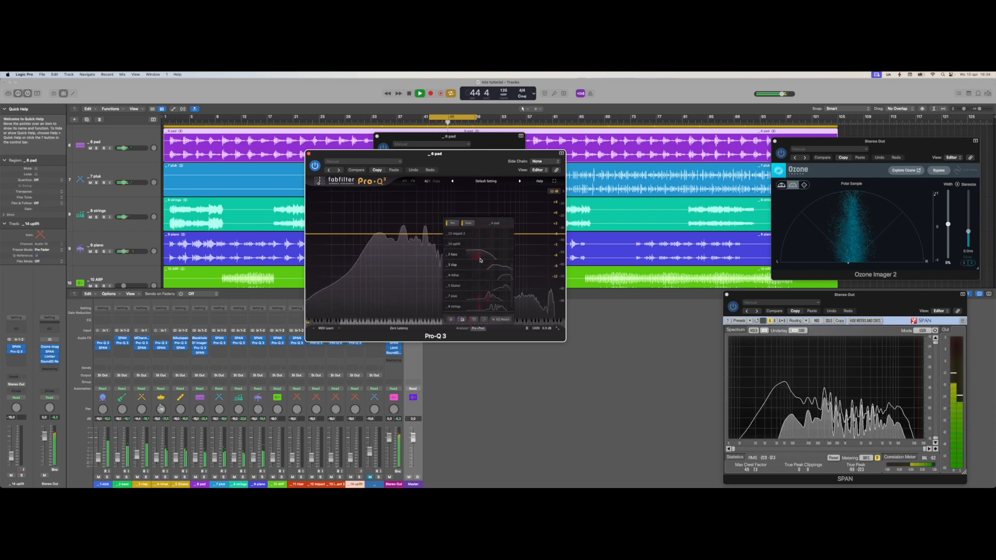
pyautogui.click(480, 258)
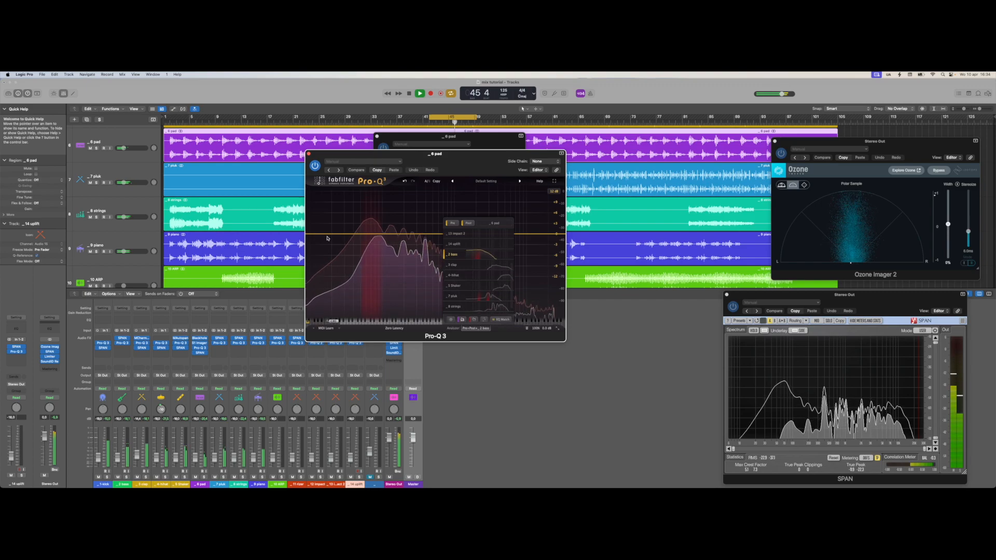
# Add a low cut to the pad's Pro-Q 3 around the bass collision area, plus a dynamic bell dip there.
pyautogui.click(311, 235)
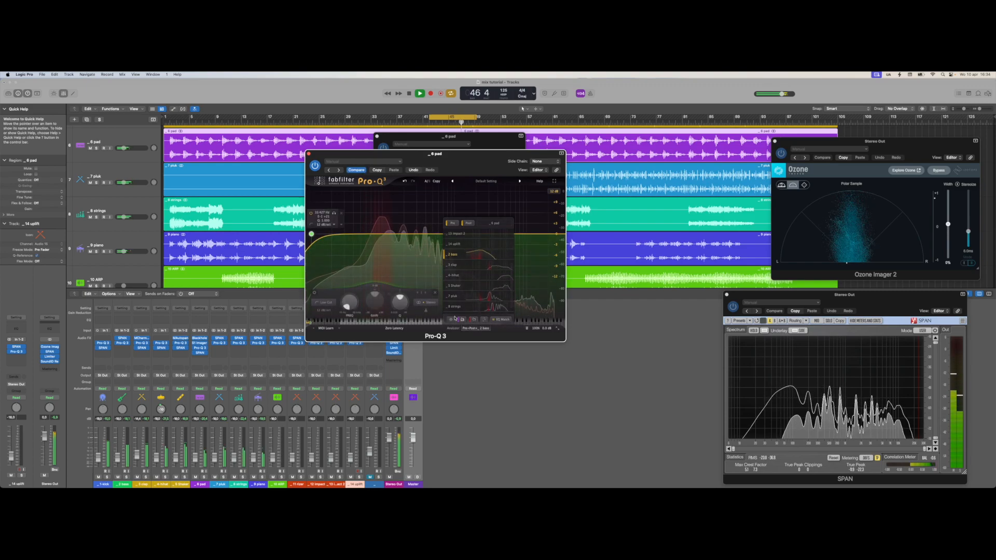
pyautogui.moveTo(313, 235); pyautogui.dragTo(382, 234)
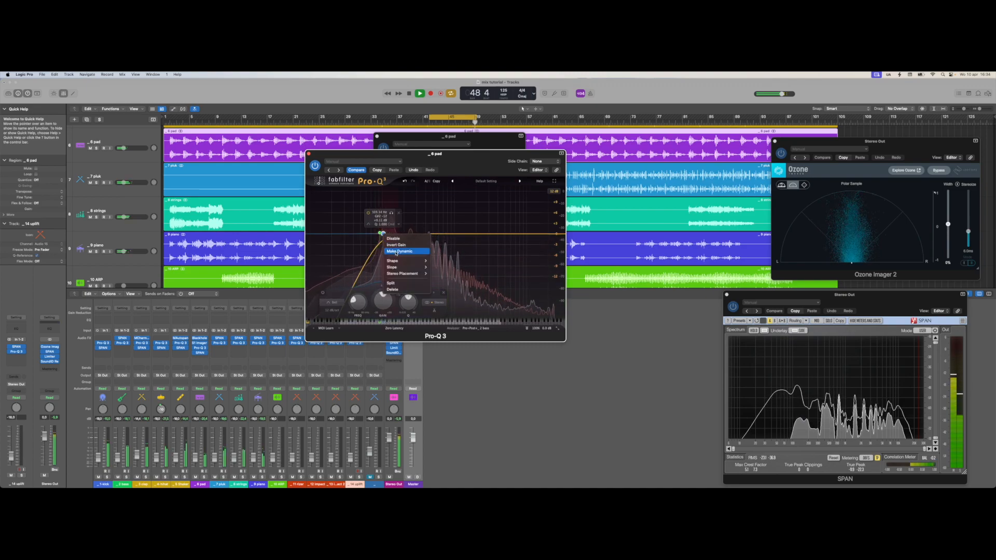
pyautogui.click(397, 252)
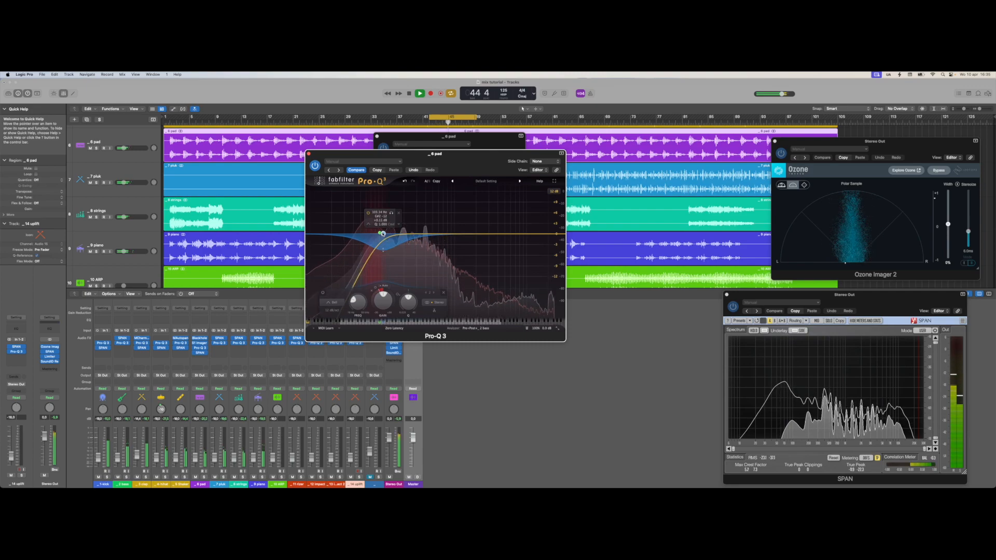
# Add a slight bell boost in the pad's upper mids, then close its Pro-Q 3 and S1 Imager windows.
pyautogui.moveTo(449, 235); pyautogui.dragTo(456, 231)
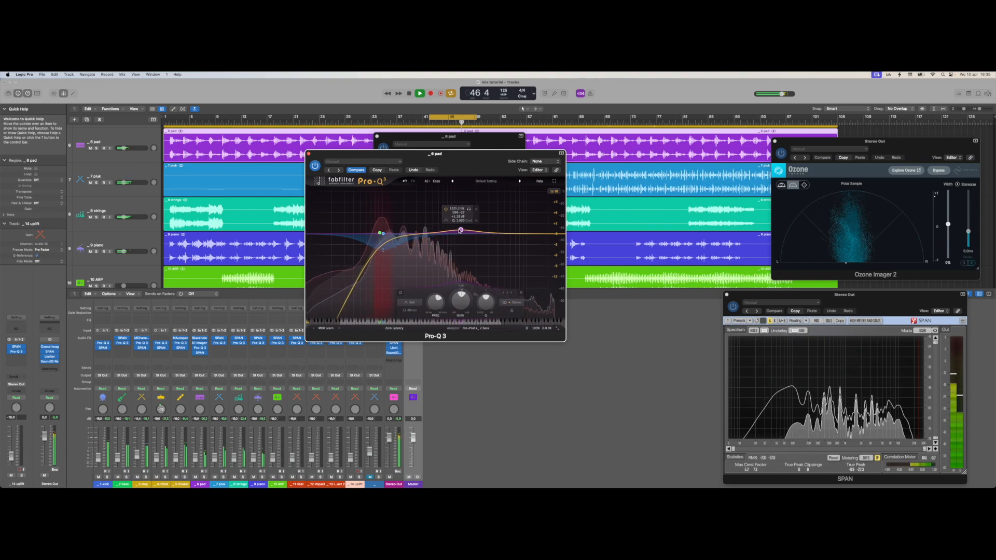
pyautogui.moveTo(469, 210); pyautogui.dragTo(392, 212)
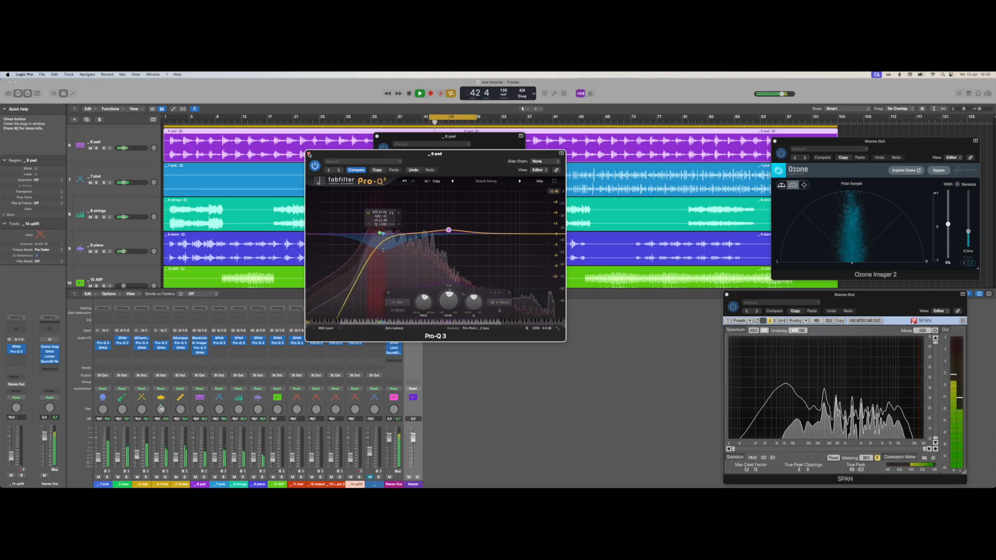
pyautogui.click(308, 153)
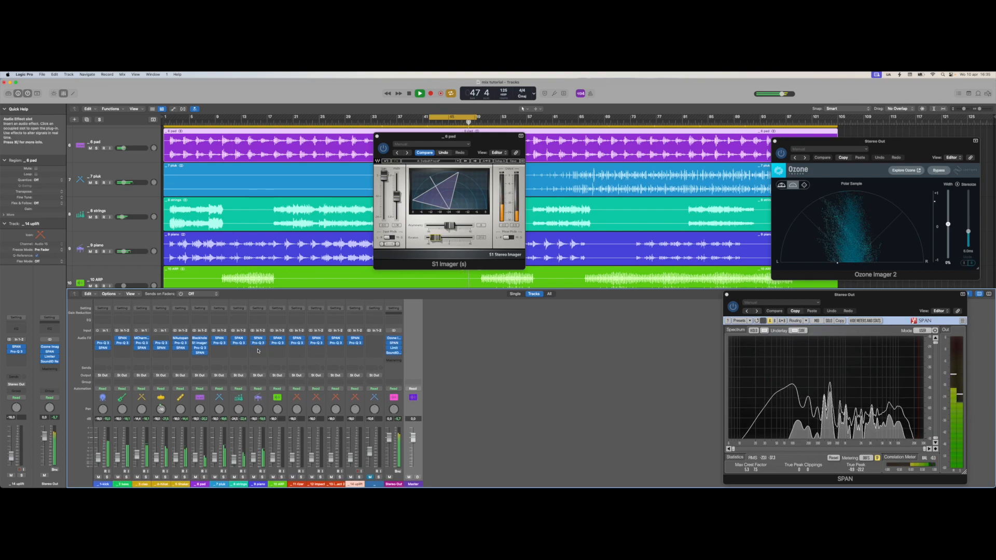
pyautogui.click(377, 137)
# Insert a stereo S1 Imager (s) ahead of the other effects on the piano channel.
pyautogui.click(260, 339)
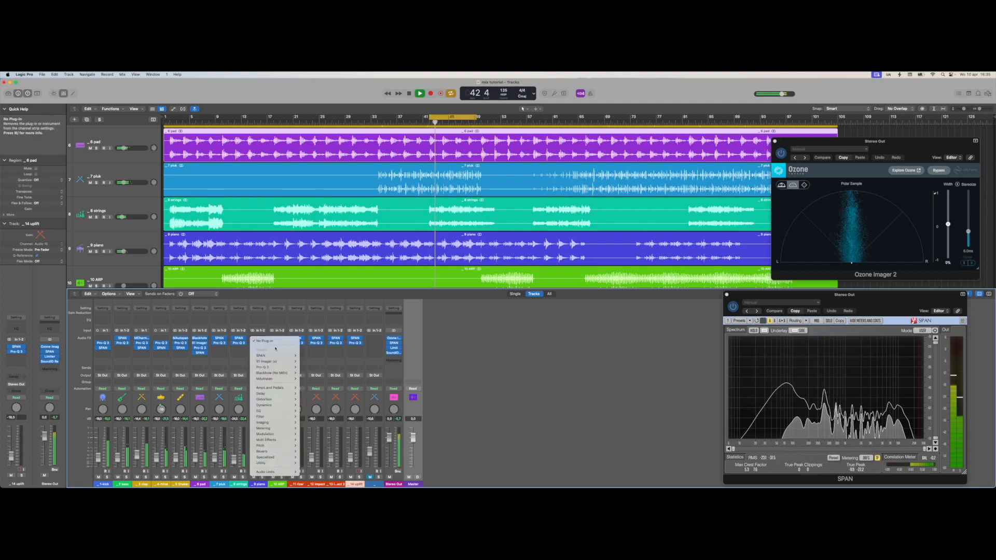
pyautogui.moveTo(267, 363)
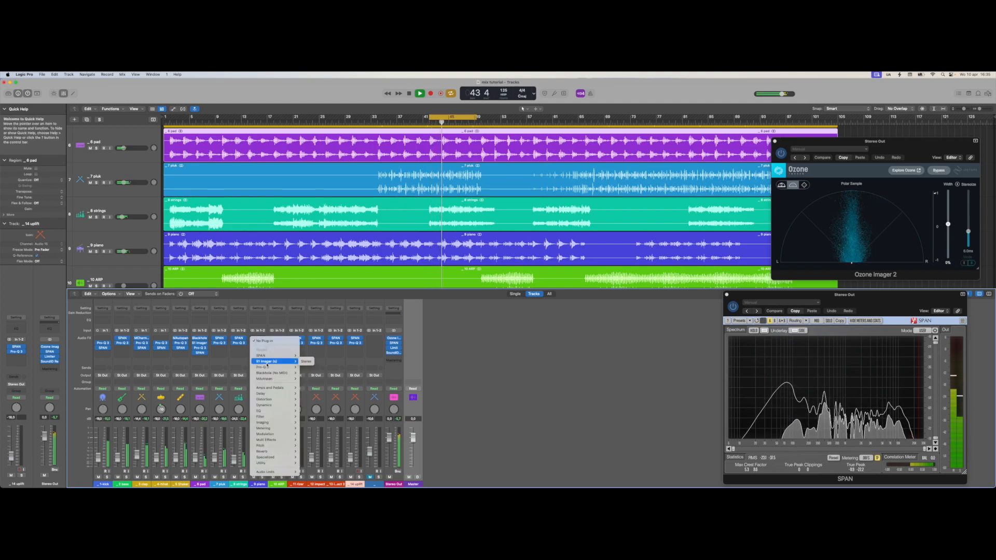
pyautogui.click(306, 361)
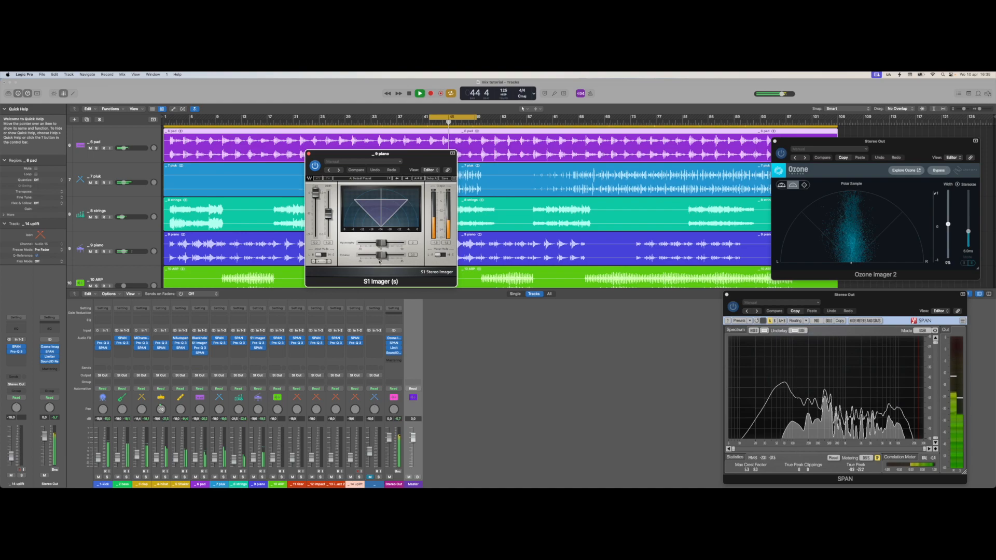
# Narrow the stereo width in the piano's S1 Imager and rotate its stereo image to the right.
pyautogui.moveTo(328, 213); pyautogui.dragTo(328, 219)
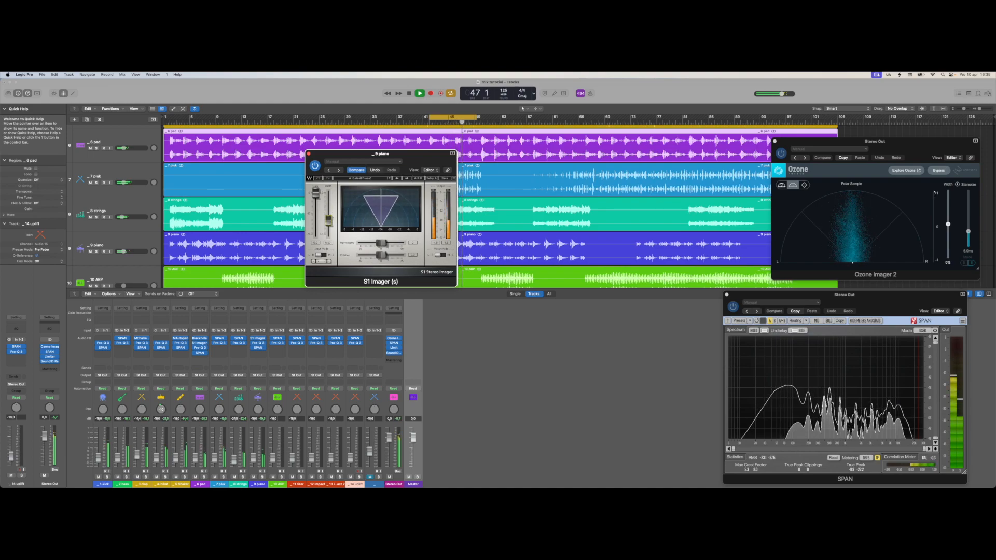
pyautogui.moveTo(381, 255); pyautogui.dragTo(392, 256)
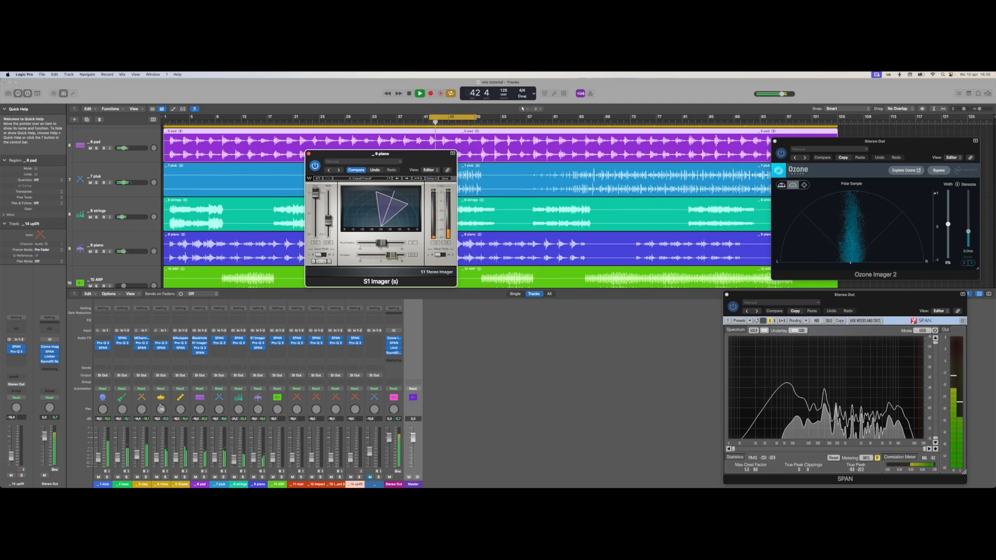
# Solo the piano together with the pad to compare their stereo placement, then clear both solos and close the S1 Imager.
pyautogui.click(262, 478)
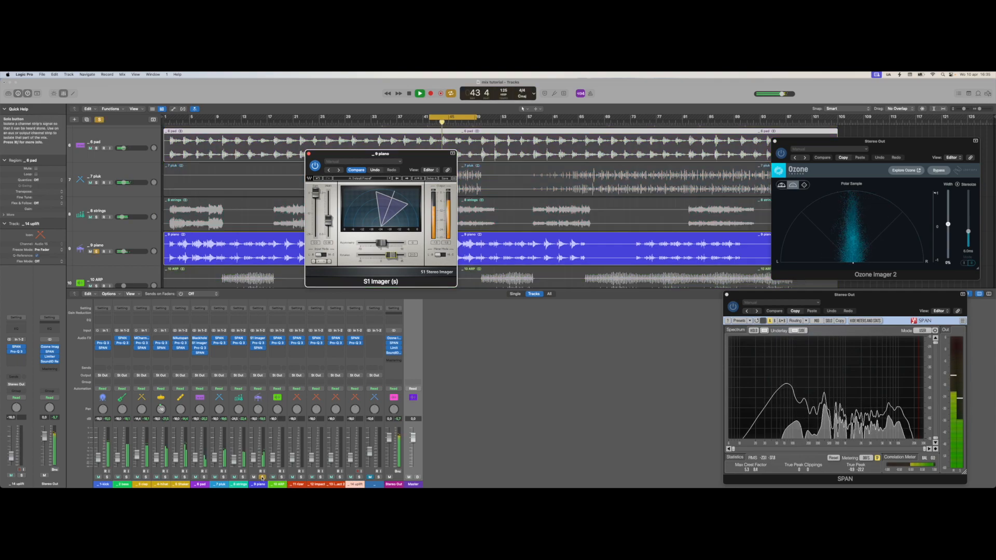
pyautogui.click(204, 477)
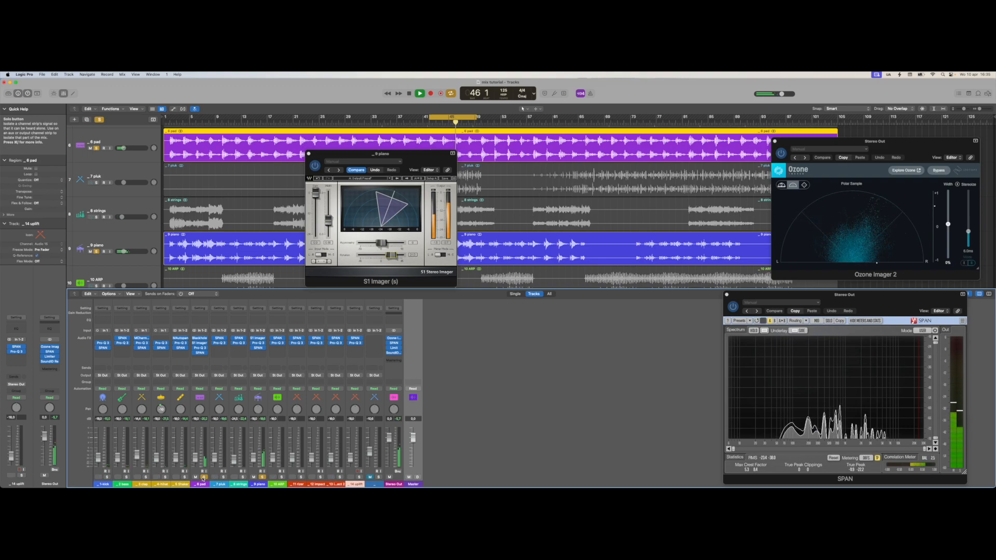
pyautogui.click(204, 477)
pyautogui.click(262, 477)
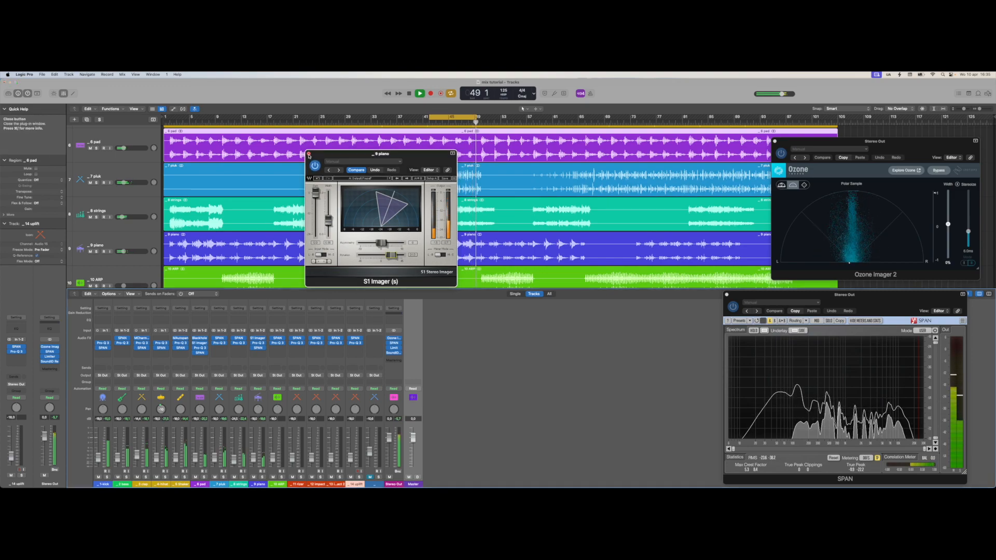
pyautogui.click(309, 153)
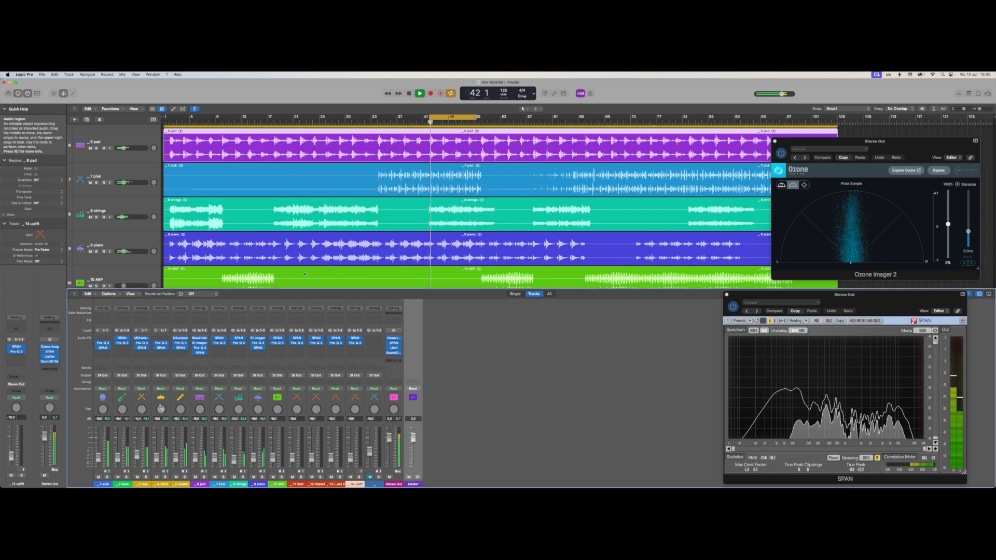
# Open the piano channel's Pro-Q 3 and SPAN and arrange the two windows side by side.
pyautogui.click(258, 343)
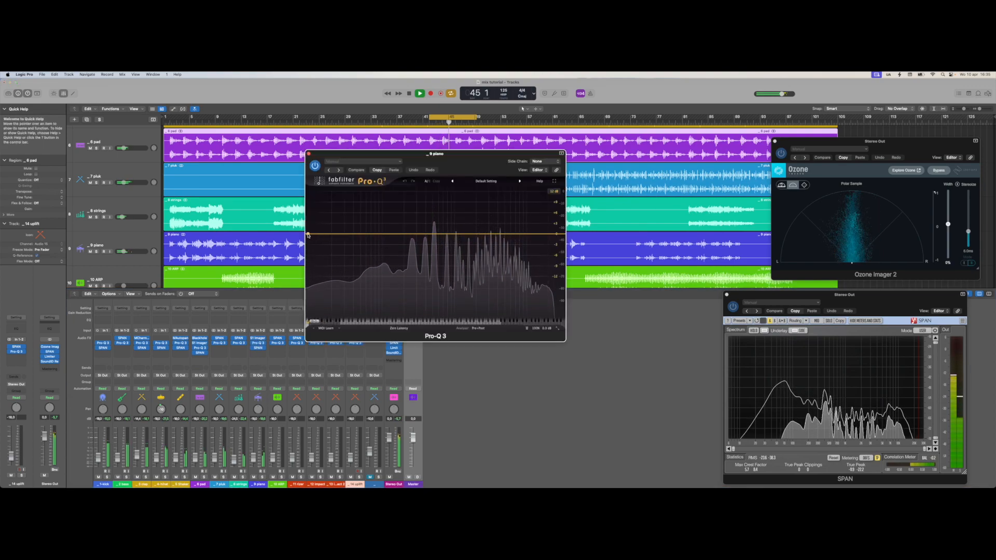
pyautogui.click(258, 347)
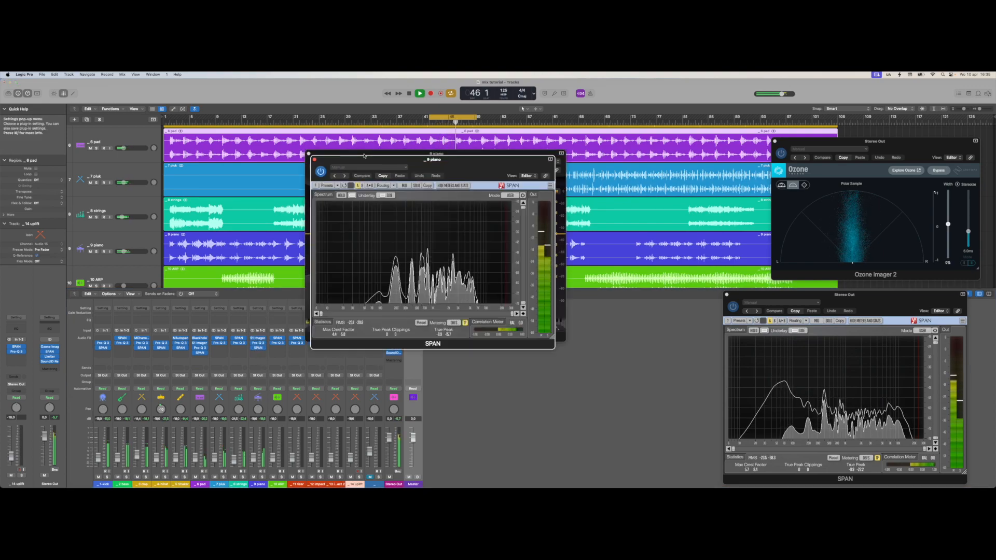
pyautogui.moveTo(373, 156); pyautogui.dragTo(138, 147)
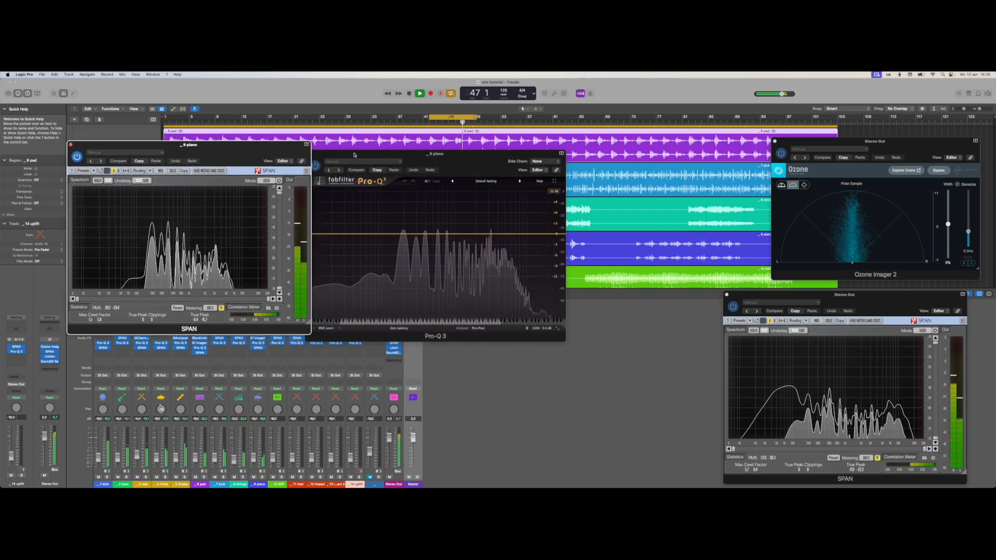
pyautogui.moveTo(355, 155); pyautogui.dragTo(373, 151)
# Add two low cuts and a gentle midrange bell boost in the piano's Pro-Q 3, then close it and SPAN.
pyautogui.click(353, 221)
pyautogui.click(349, 248)
pyautogui.moveTo(329, 230); pyautogui.dragTo(429, 231)
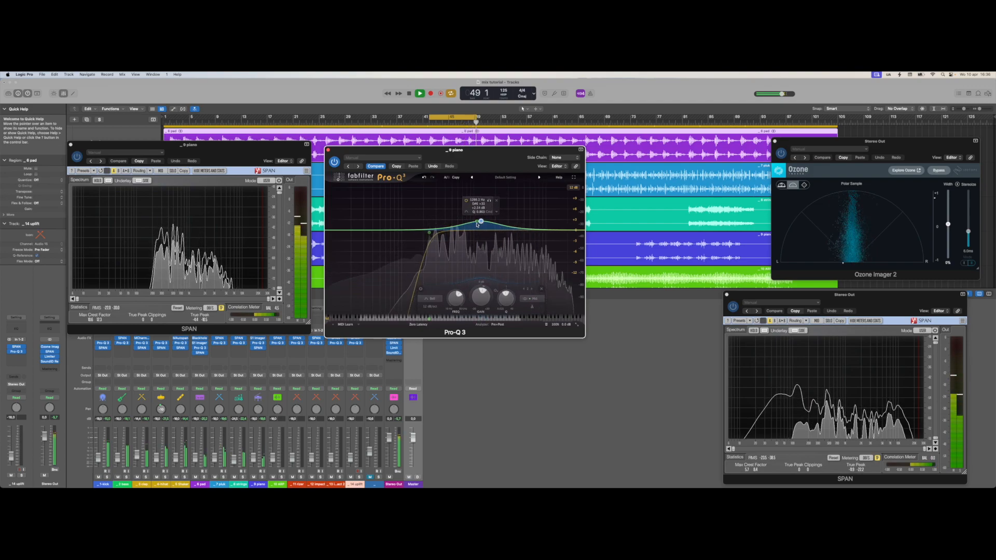
pyautogui.doubleClick(345, 230)
pyautogui.moveTo(346, 230); pyautogui.dragTo(424, 233)
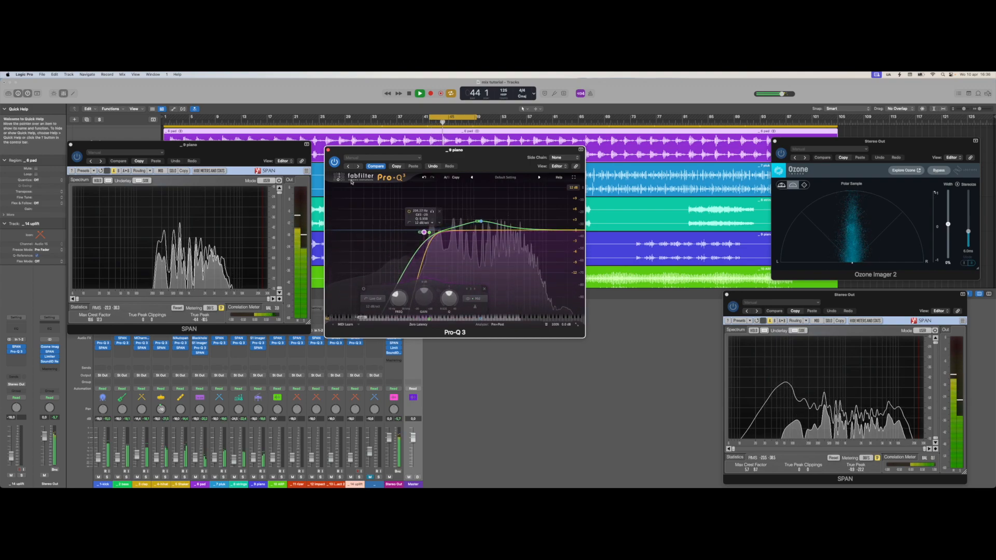
pyautogui.click(329, 151)
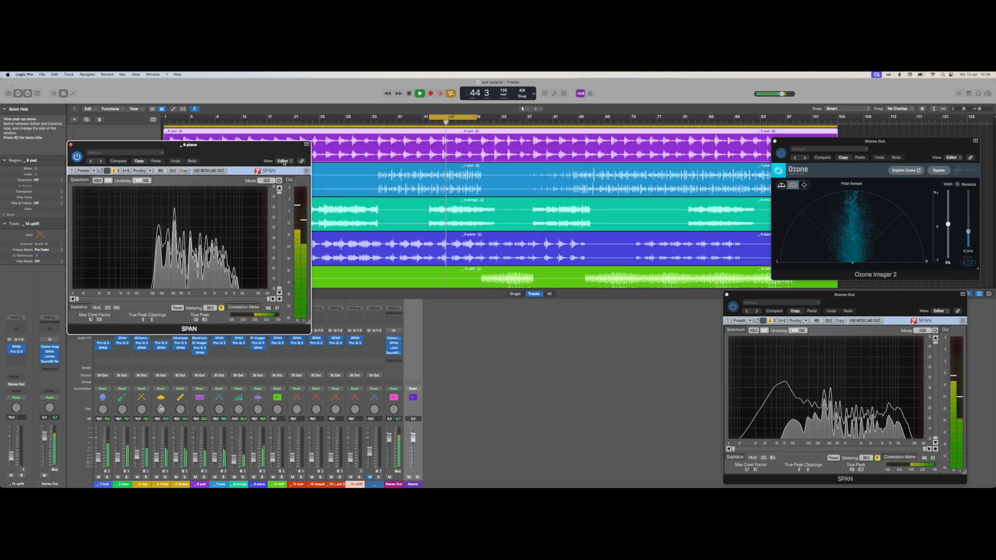
pyautogui.click(70, 144)
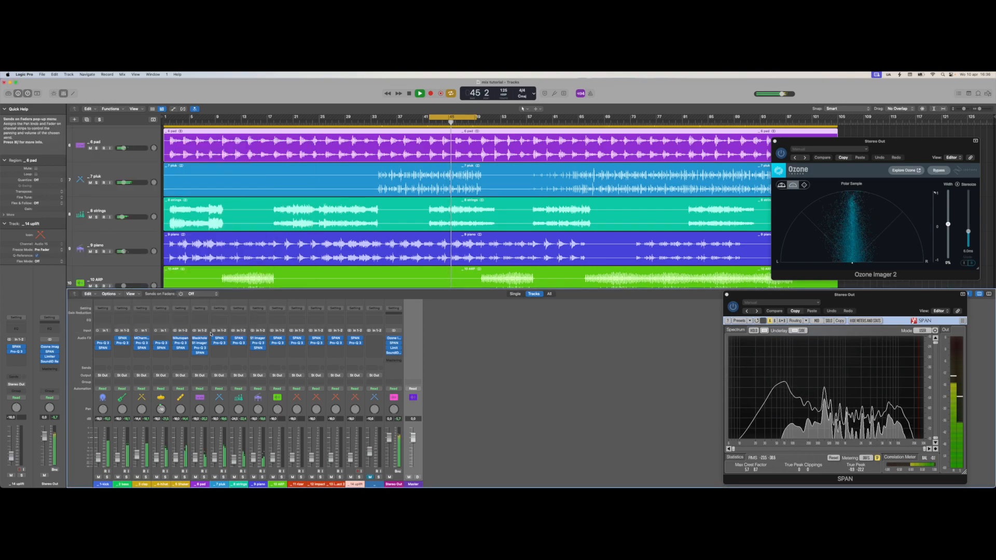
# Solo the reference track to compare it with the mix, then unsolo it and stop playback.
pyautogui.click(379, 477)
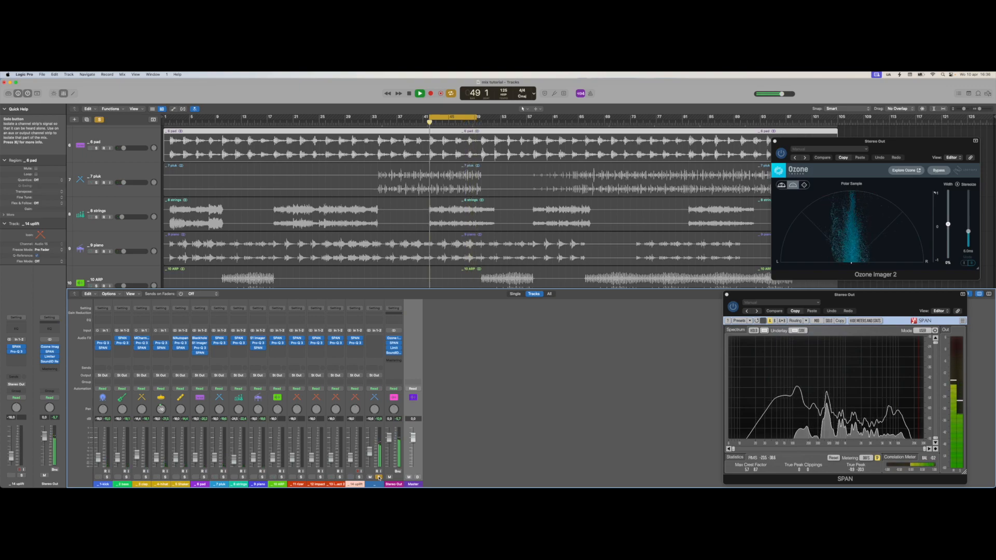
pyautogui.click(379, 478)
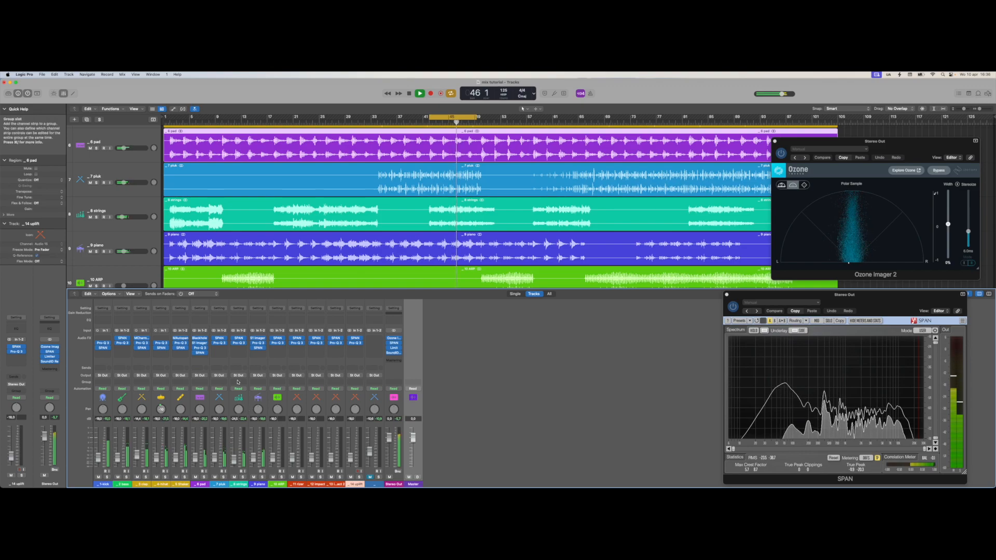
pyautogui.press('space')
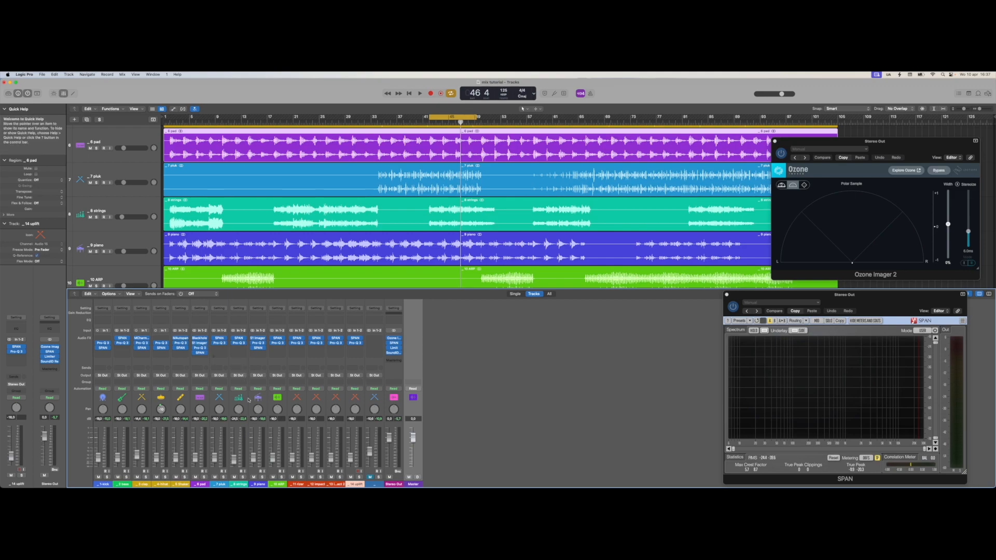
# Add a send to Bus 1 on the strings channel.
pyautogui.moveTo(237, 351); pyautogui.dragTo(237, 350)
pyautogui.click(236, 368)
pyautogui.moveTo(246, 379)
pyautogui.click(280, 258)
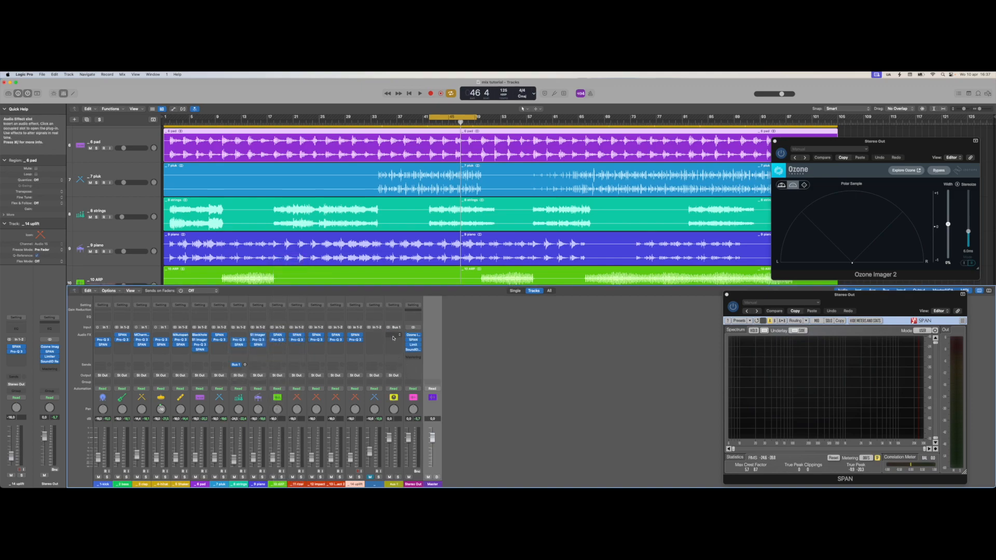
# Insert Space Designer on Aux 1, setting the envelope's end level to 100% and the wet level to 0.0 dB.
pyautogui.click(390, 341)
pyautogui.moveTo(401, 454)
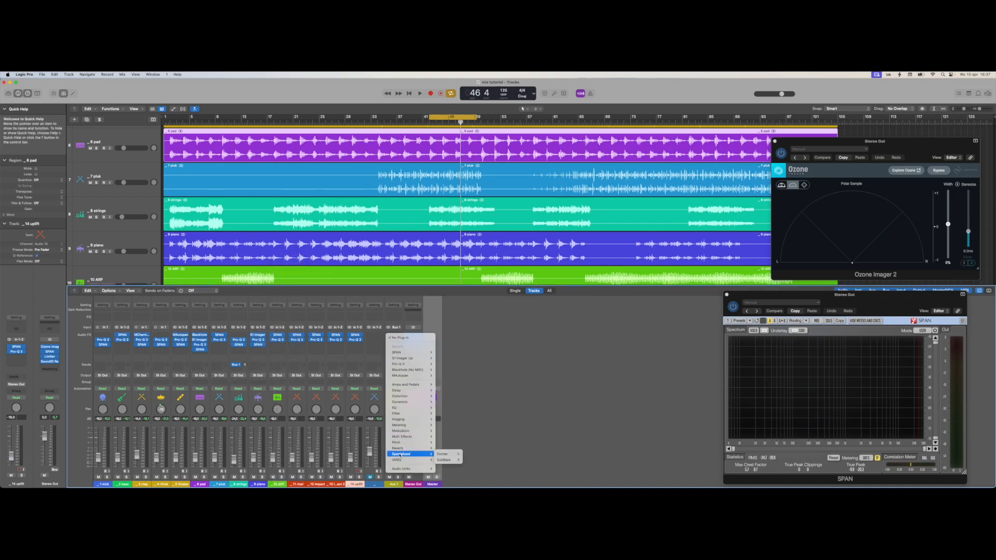
pyautogui.click(477, 371)
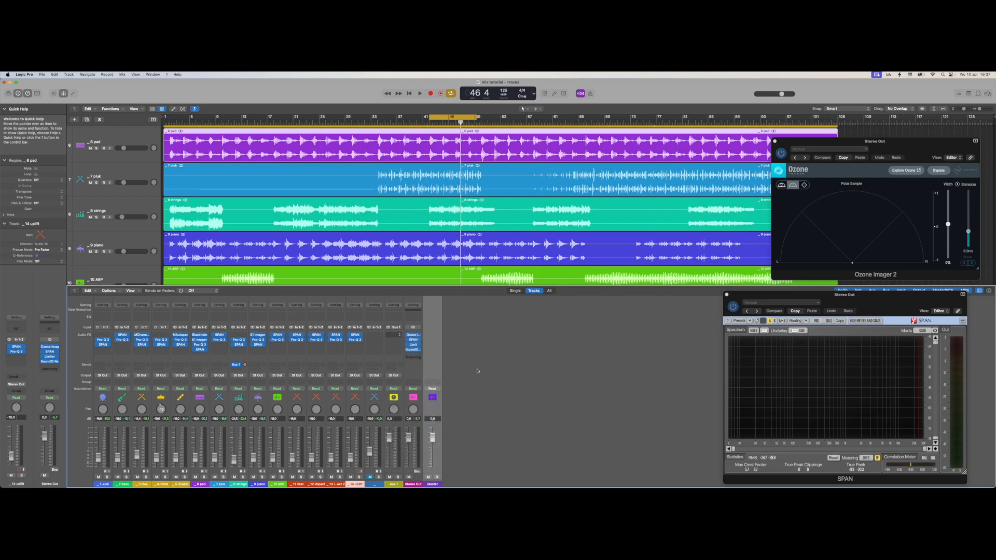
pyautogui.moveTo(593, 212); pyautogui.dragTo(594, 205)
pyautogui.moveTo(583, 336); pyautogui.dragTo(584, 324)
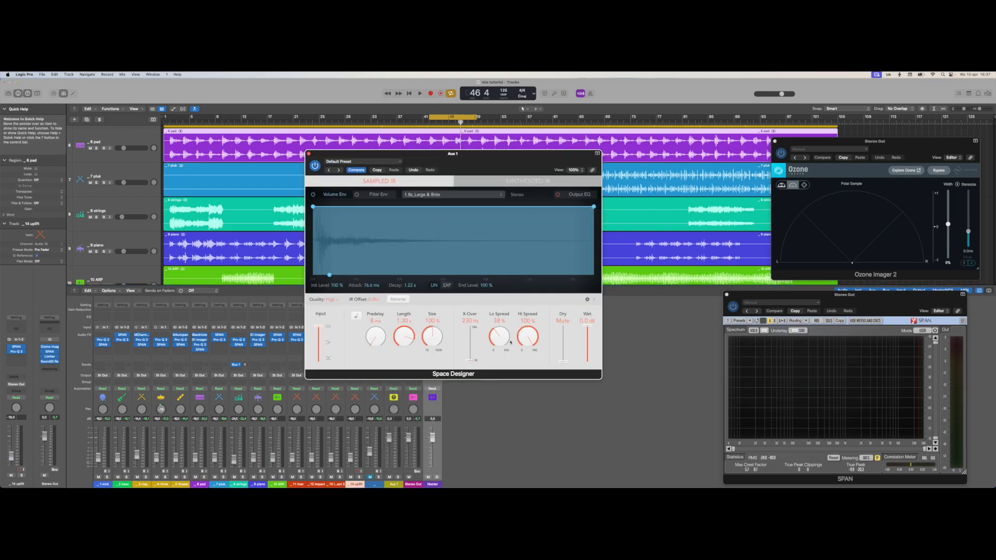
# Set Space Designer's length to about 1.39 s, predelay to 0 ms and X-Over to about 740 Hz, then close it.
pyautogui.moveTo(403, 337); pyautogui.dragTo(375, 343)
pyautogui.moveTo(472, 359); pyautogui.dragTo(473, 353)
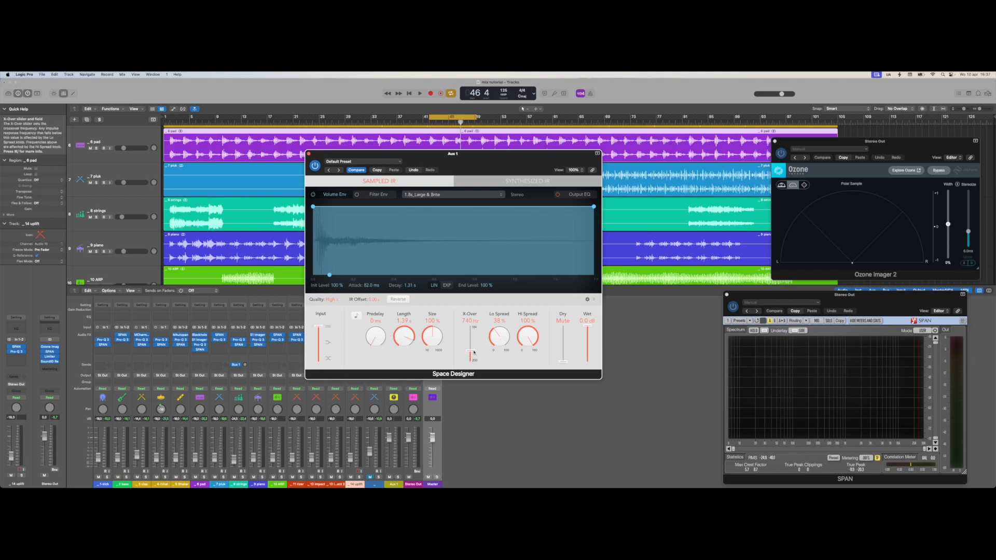
pyautogui.click(308, 153)
# Insert FabFilter Pro-C 2 after Space Designer on Aux 1, side-chain it from the strings track and expand its side-chain section.
pyautogui.click(394, 340)
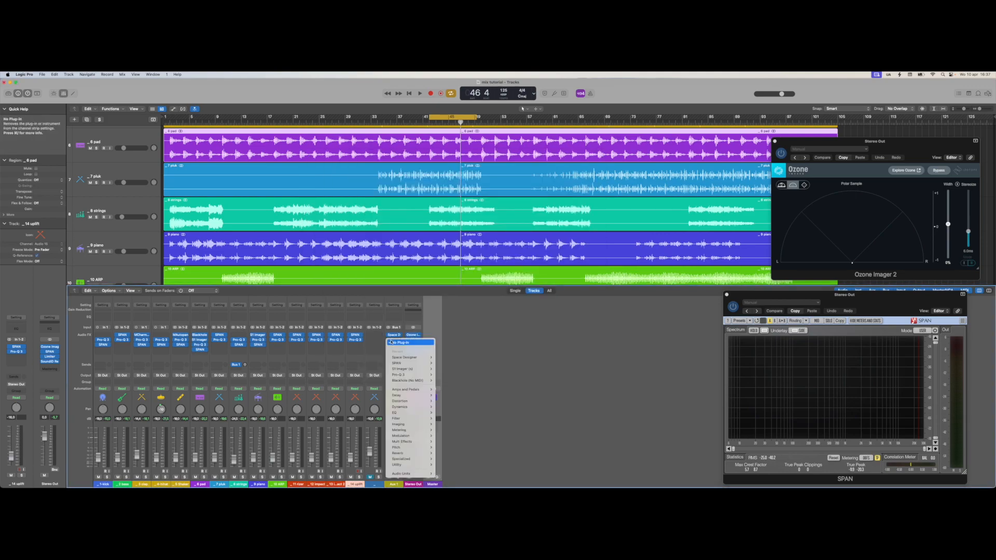
pyautogui.moveTo(404, 473)
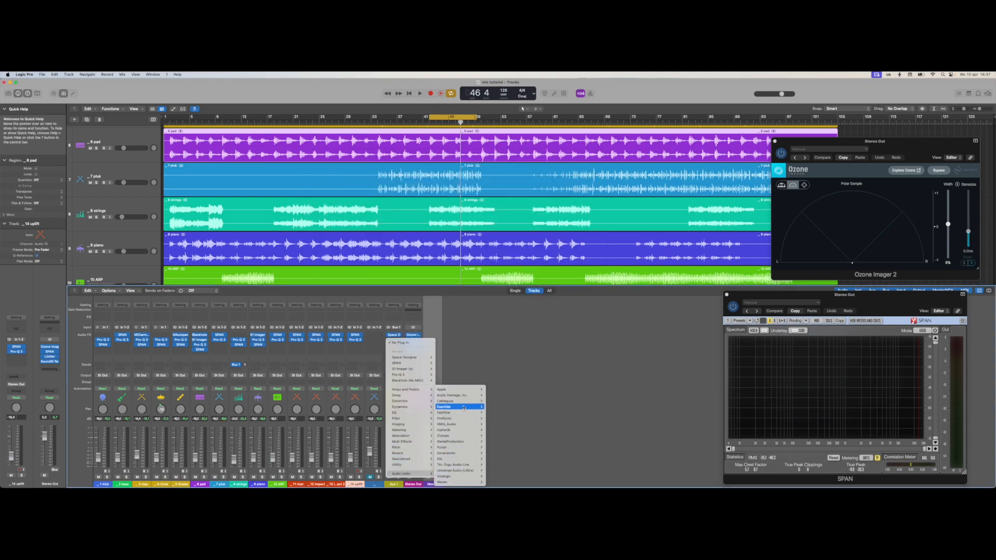
pyautogui.click(496, 413)
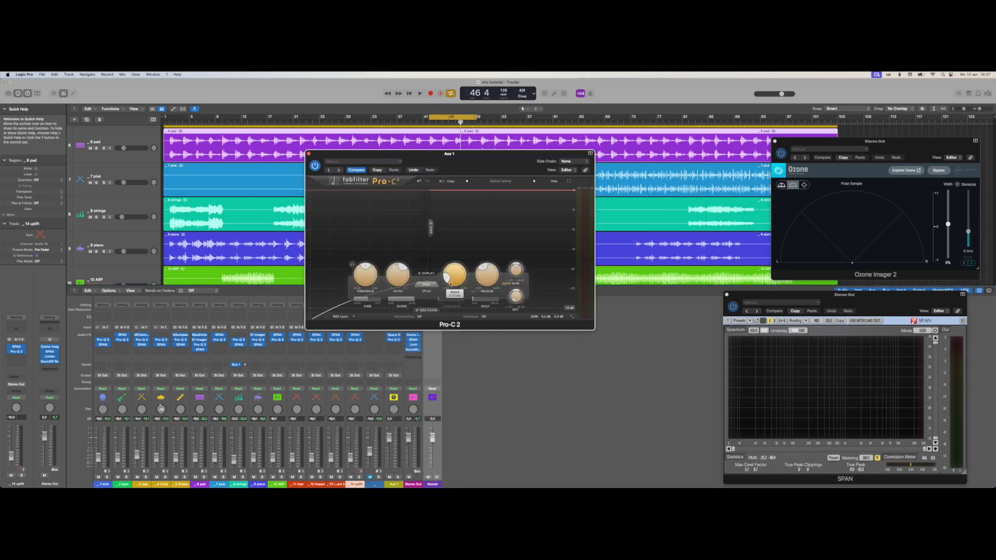
pyautogui.click(573, 162)
pyautogui.moveTo(567, 172)
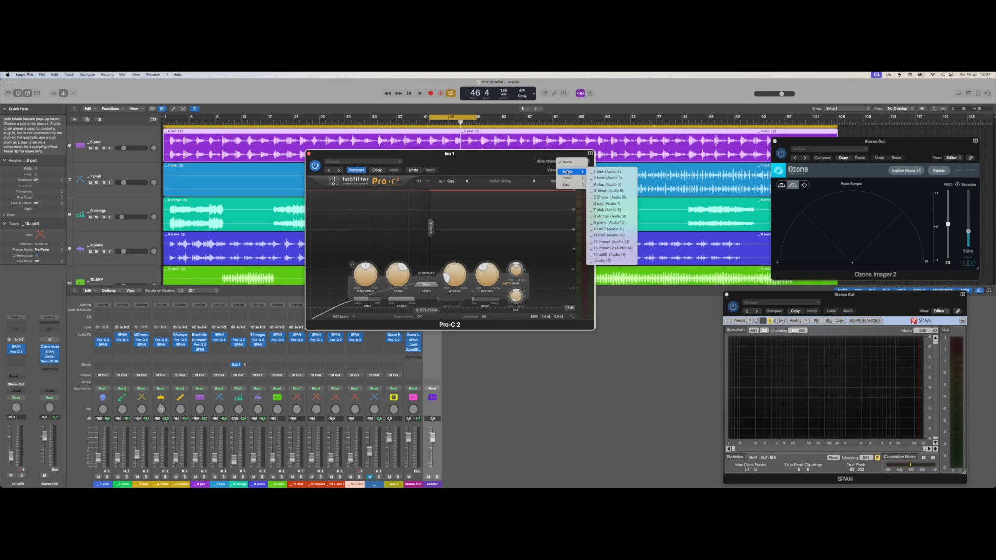
pyautogui.click(612, 216)
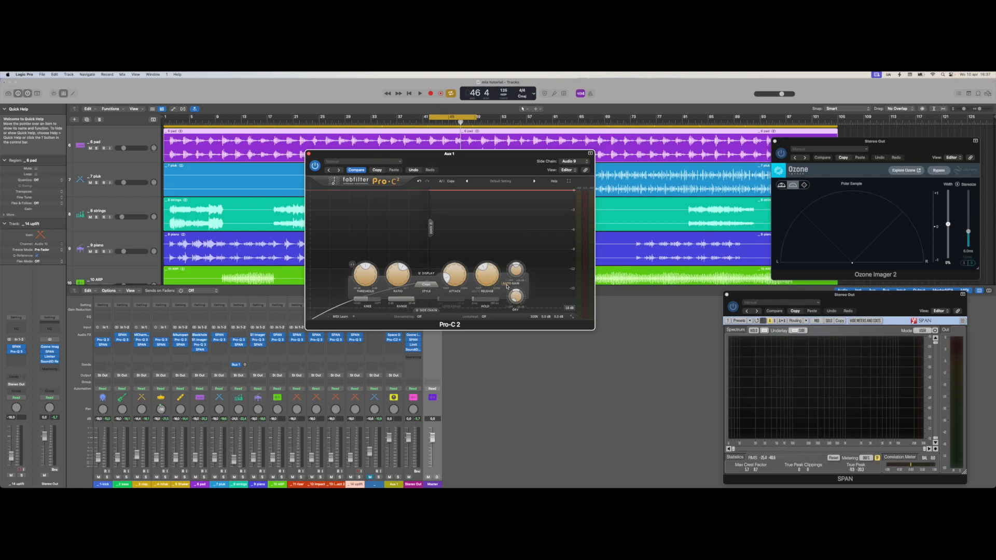
pyautogui.click(428, 310)
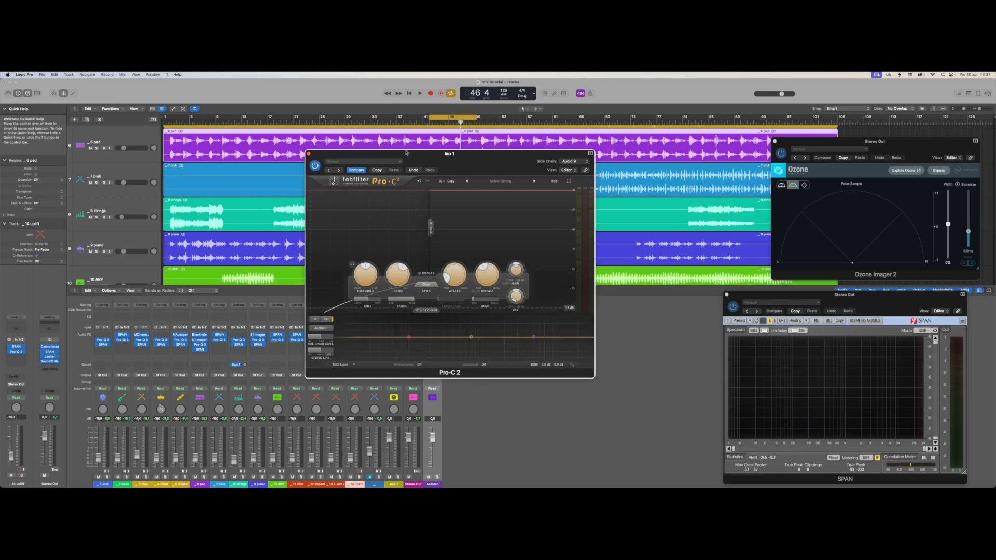
pyautogui.moveTo(406, 153); pyautogui.dragTo(551, 147)
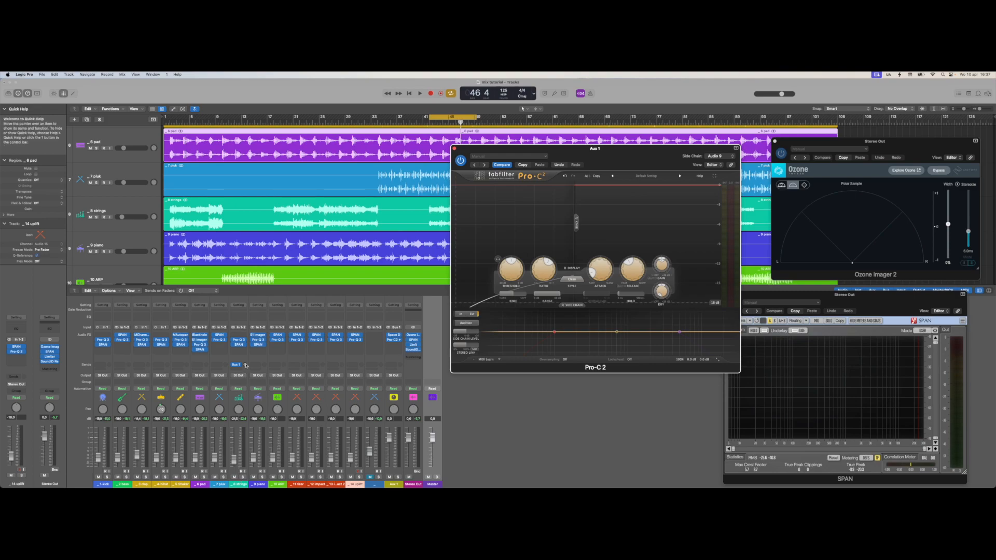
# Raise the strings channel's Bus 1 send during playback and solo Aux 1.
pyautogui.press('space')
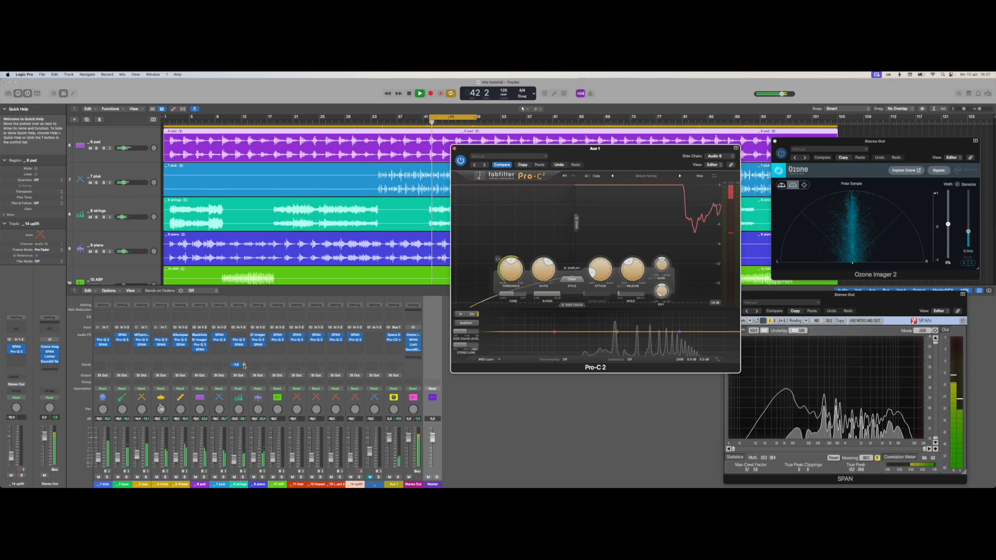
pyautogui.click(398, 477)
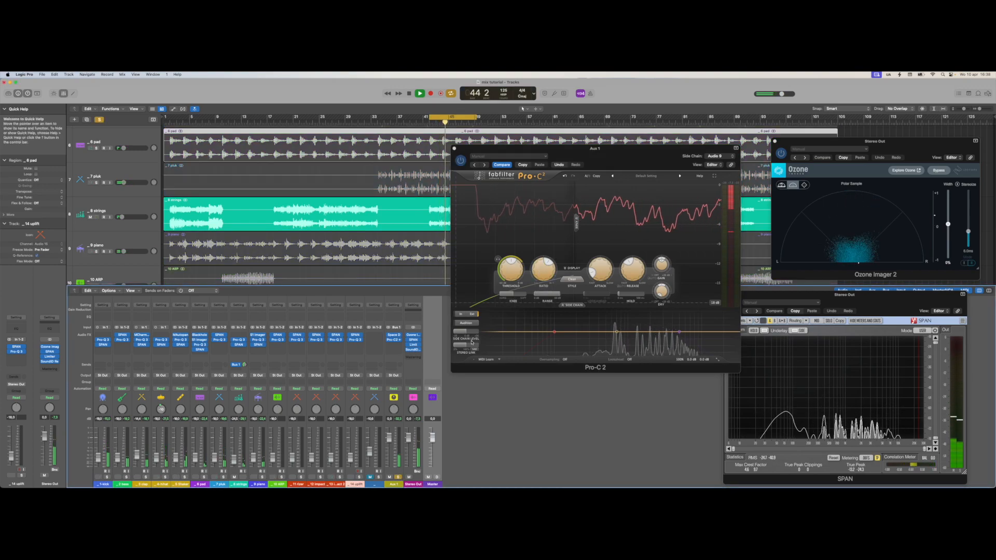
# Adjust the attack, release, ratio and threshold of Aux 1's Pro-C 2 while the reverb plays, then close its window.
pyautogui.click(591, 273)
pyautogui.moveTo(628, 275)
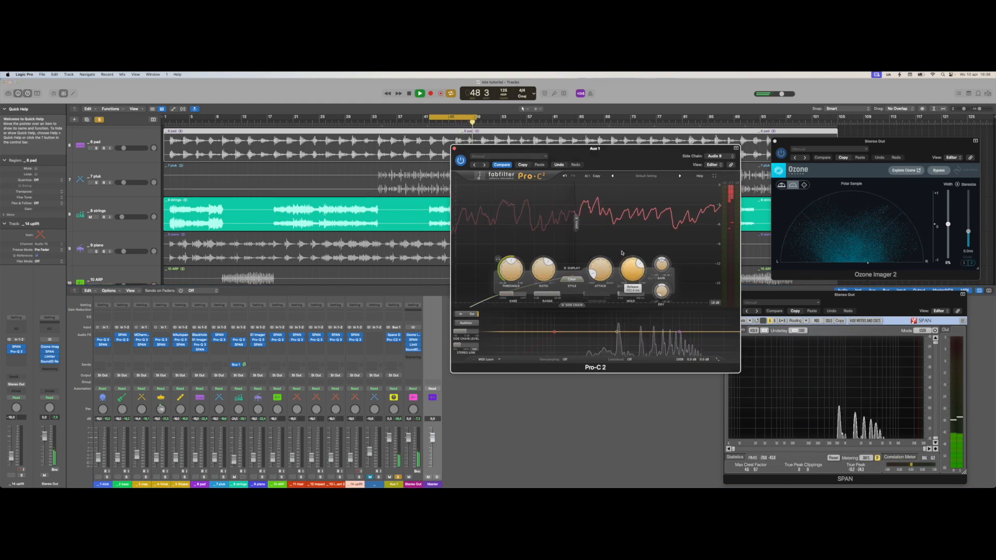
pyautogui.moveTo(546, 270)
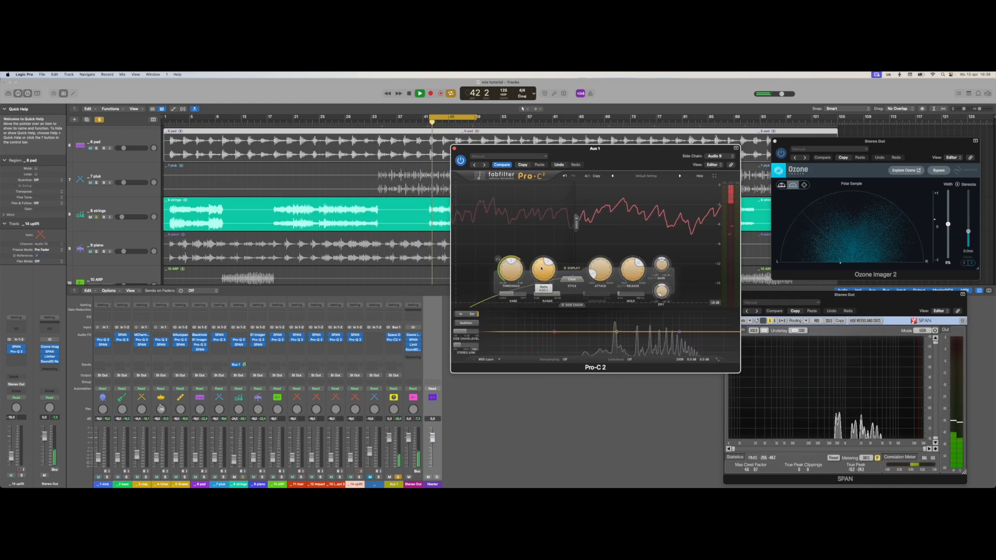
pyautogui.moveTo(508, 276)
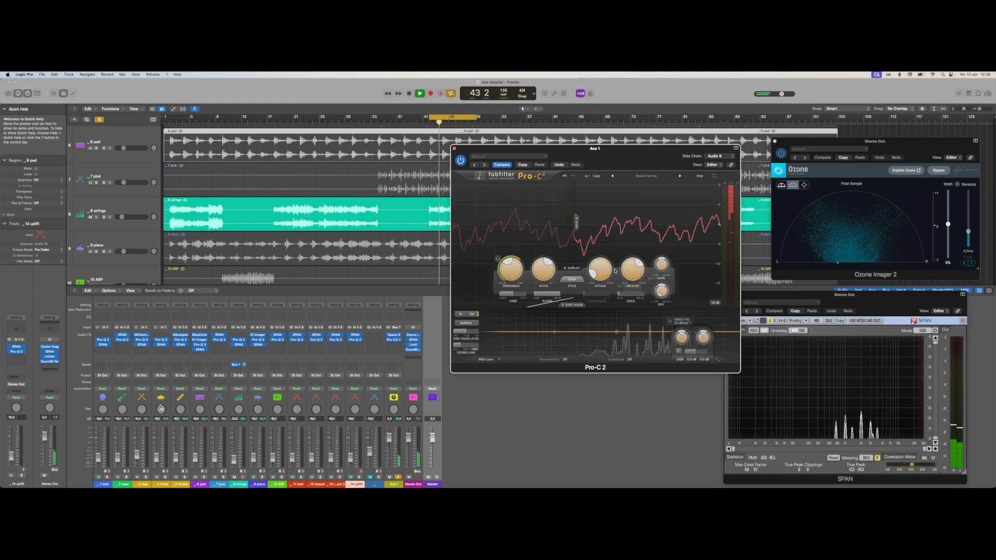
pyautogui.click(455, 149)
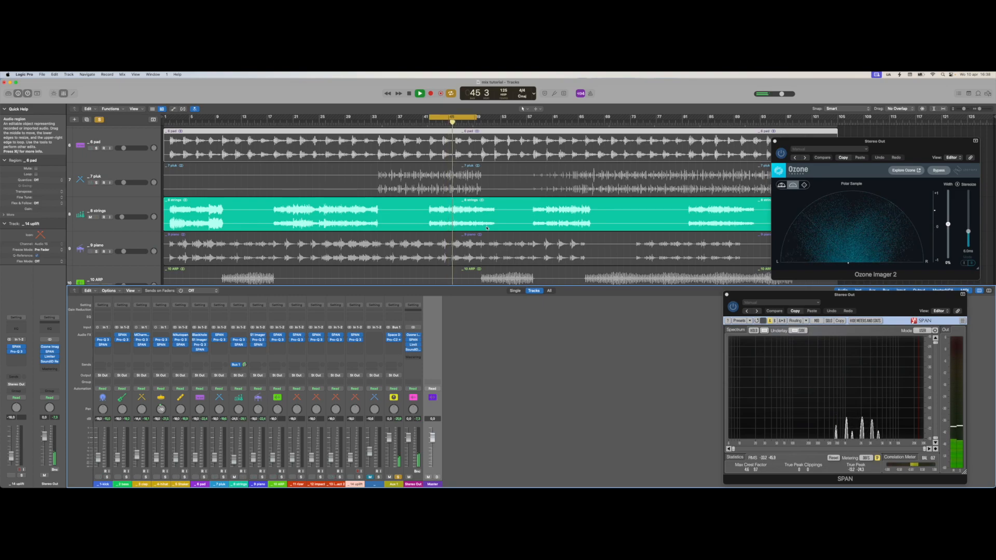
# Insert the Waves OneKnob Pumper (s) plug-in after Pro-C 2 on Aux 1.
pyautogui.press('space')
pyautogui.click(393, 350)
pyautogui.moveTo(408, 478)
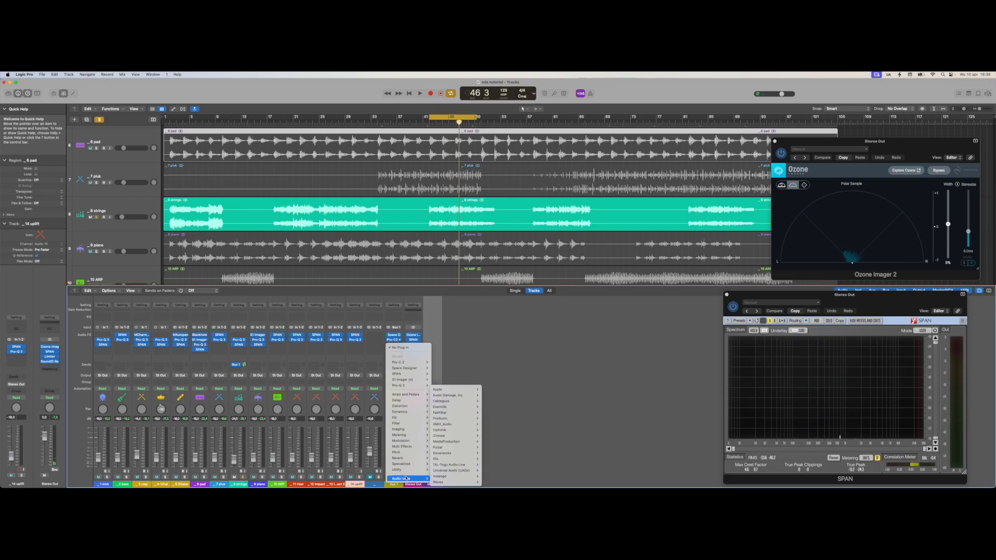
pyautogui.moveTo(446, 482)
pyautogui.scroll(-20, 505, 446)
pyautogui.scroll(-3, 506, 444)
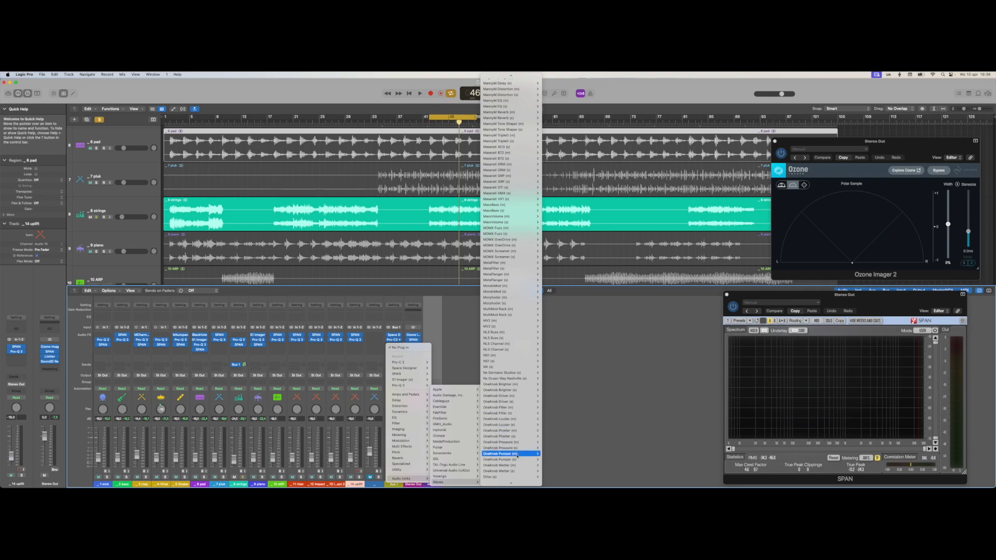
pyautogui.moveTo(515, 460)
pyautogui.click(549, 459)
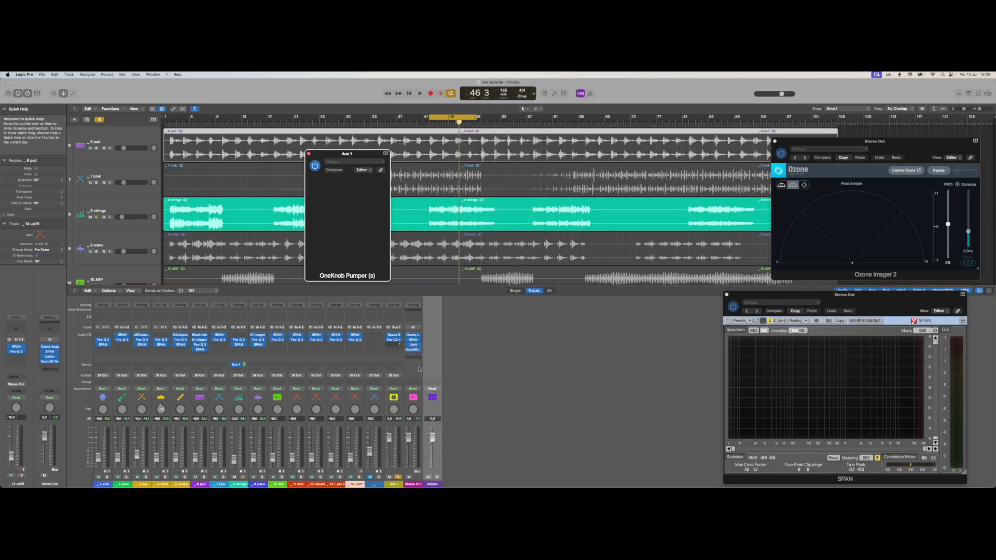
# Adjust the OneKnob Pumper's main amount on Aux 1 while the reverb plays, then close its window.
pyautogui.press('space')
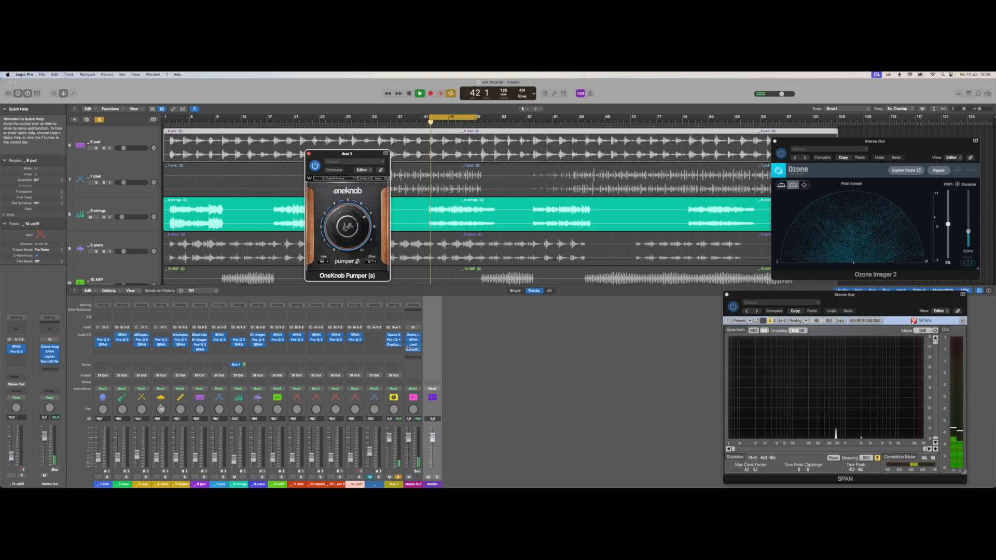
pyautogui.moveTo(344, 239); pyautogui.dragTo(345, 236)
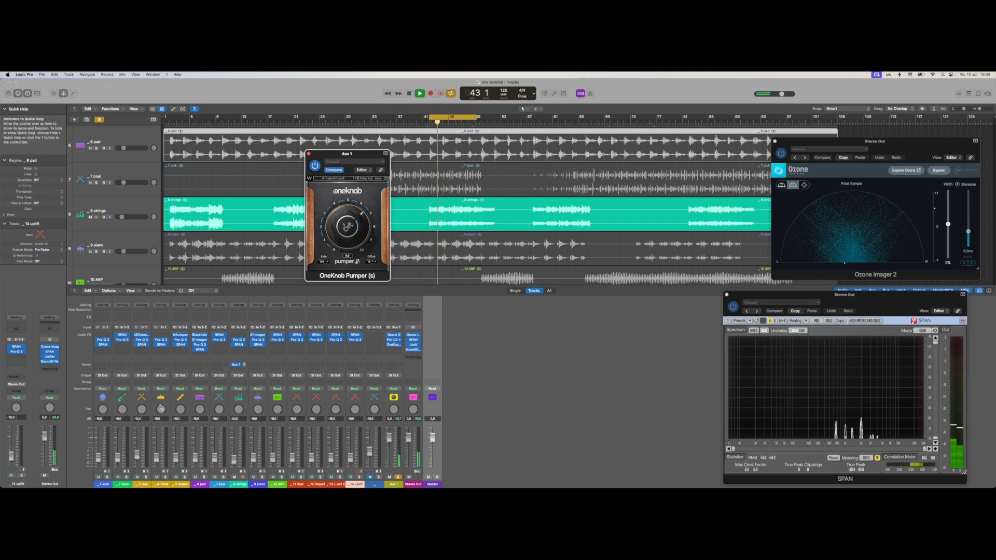
pyautogui.click(309, 155)
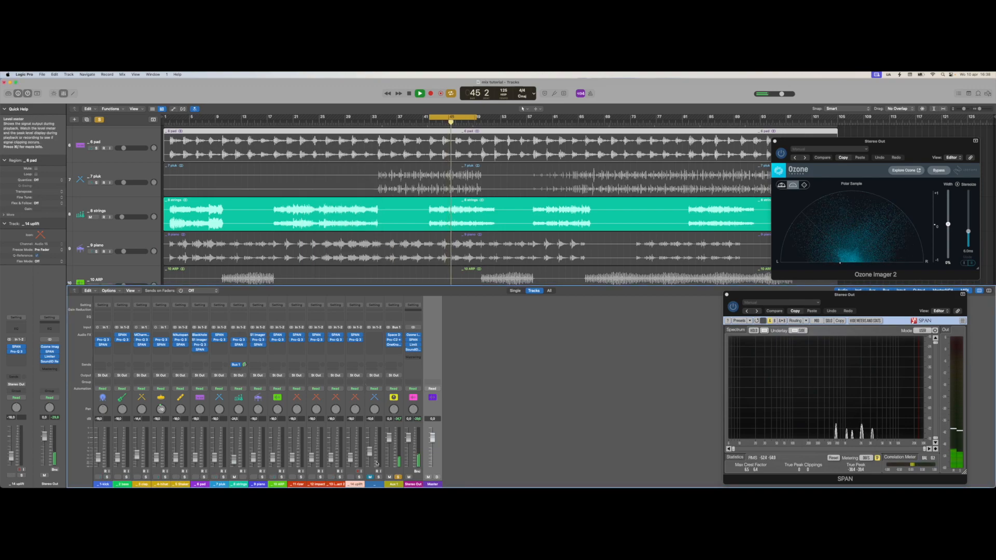
# Unsolo Aux 1 and compare the full mix with the briefly soloed reference track.
pyautogui.click(400, 476)
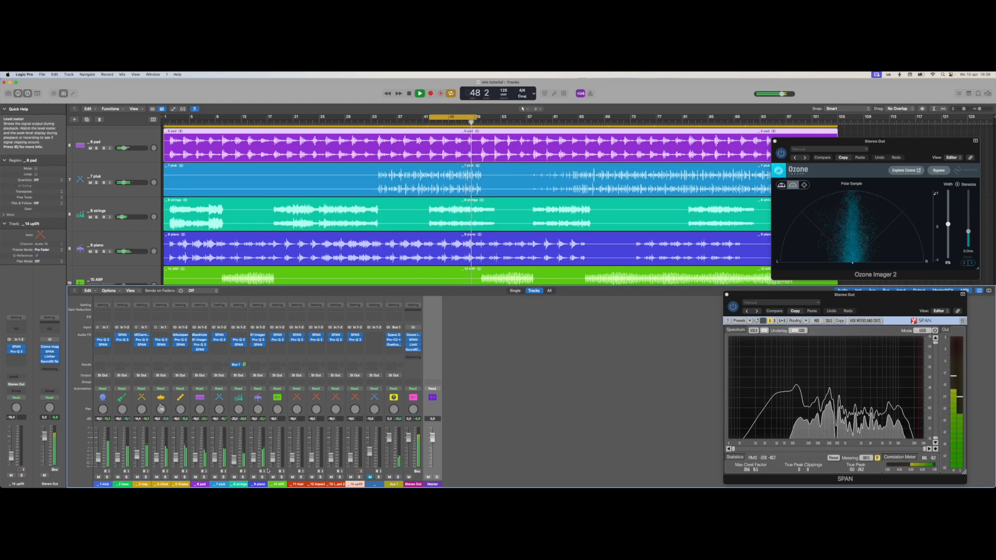
pyautogui.click(398, 477)
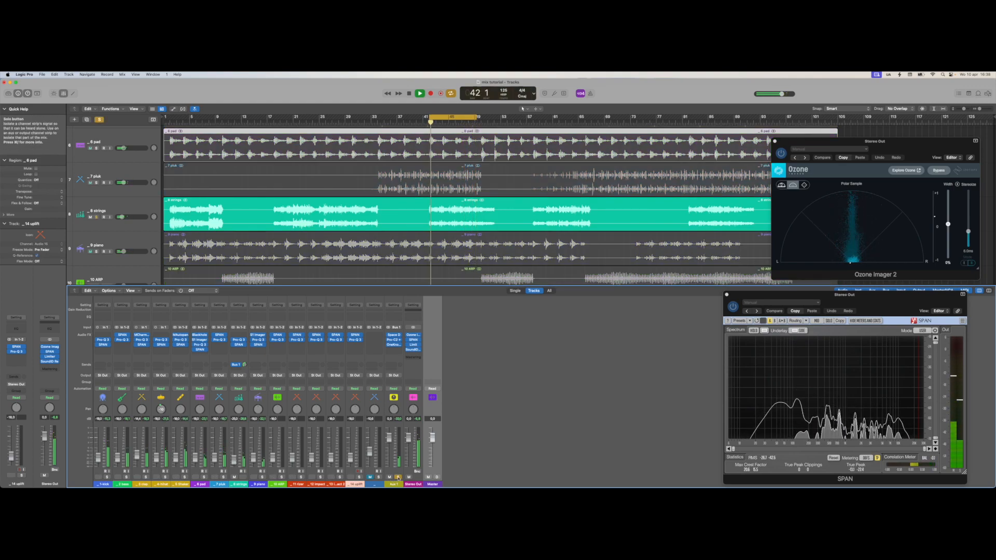
pyautogui.click(398, 476)
pyautogui.click(378, 476)
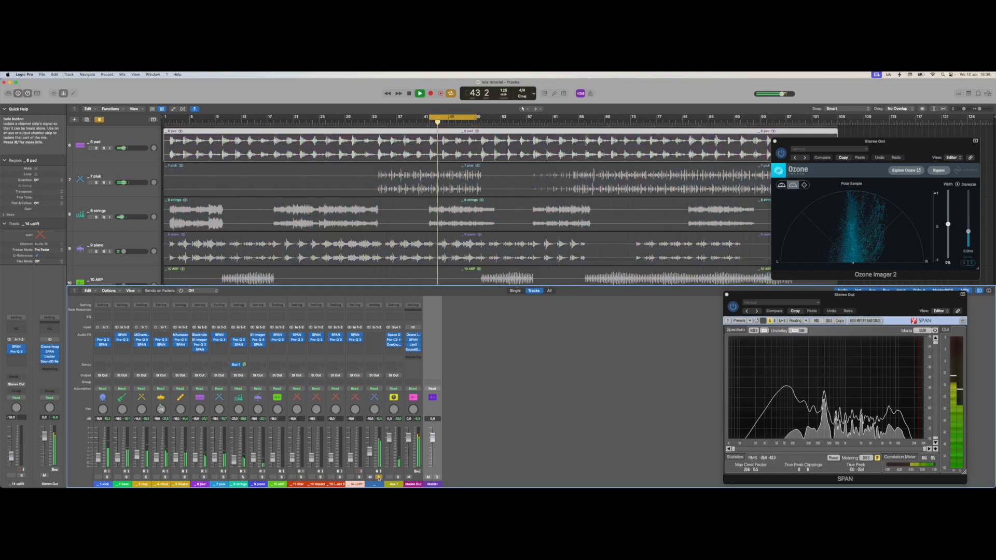
pyautogui.click(378, 477)
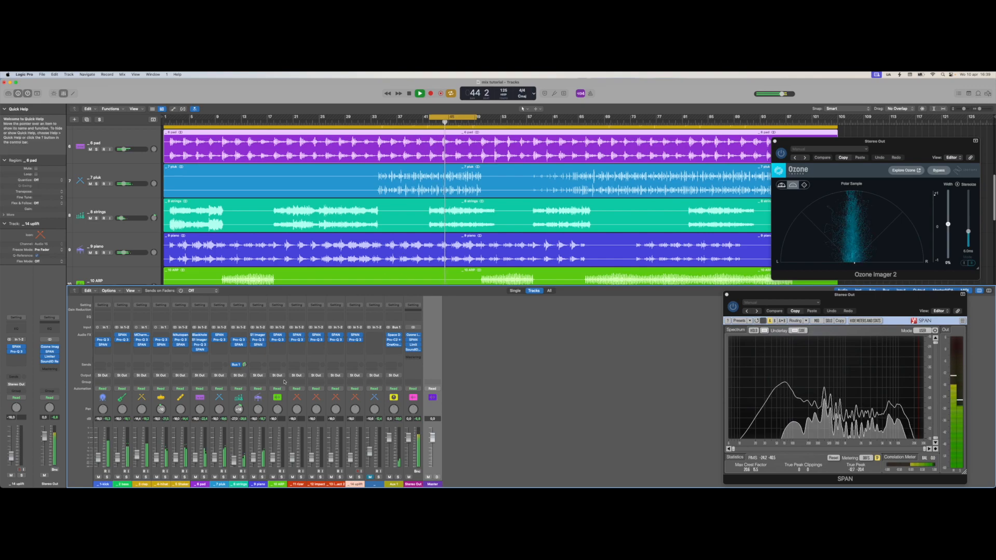
# Audition the pluk channel in solo, then add a Bus 2 send to it.
pyautogui.click(223, 477)
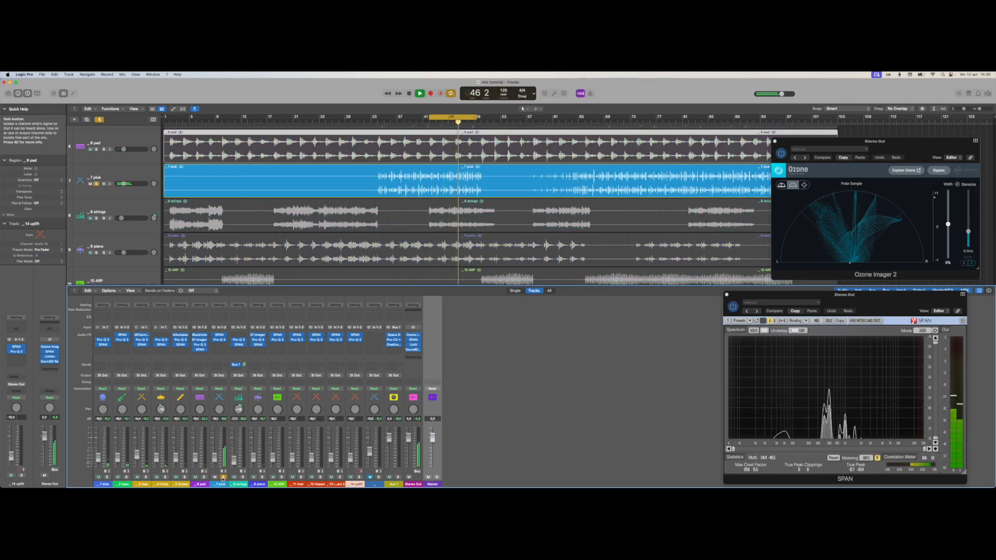
pyautogui.click(223, 477)
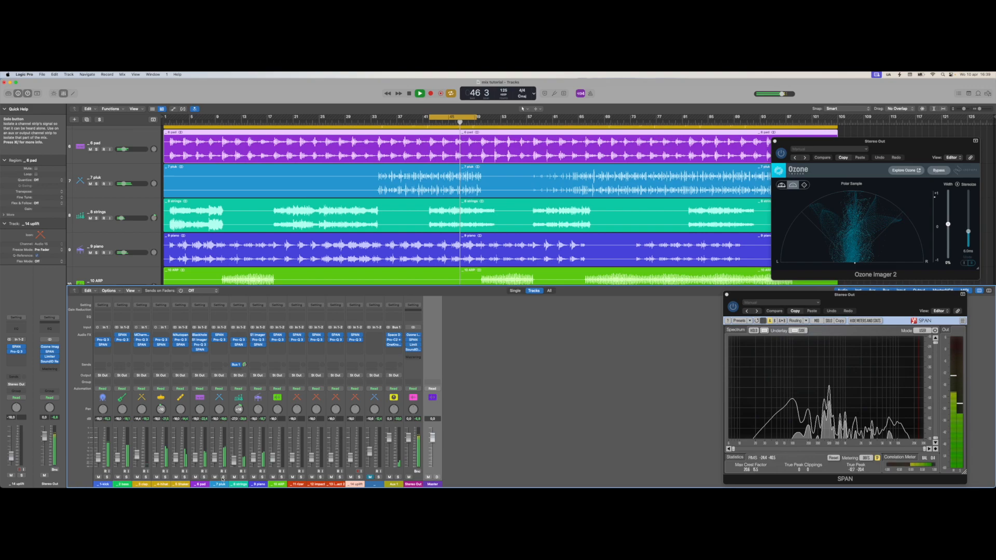
pyautogui.click(218, 365)
pyautogui.moveTo(228, 374)
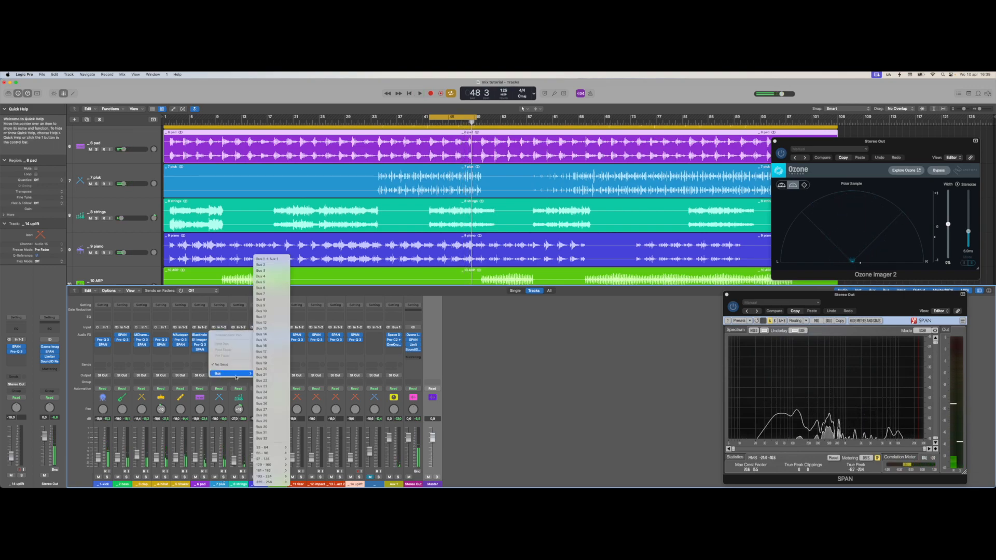
pyautogui.click(265, 266)
# Insert the Blackhole reverb in the first effect slot of Aux 2 and close its window.
pyautogui.click(413, 335)
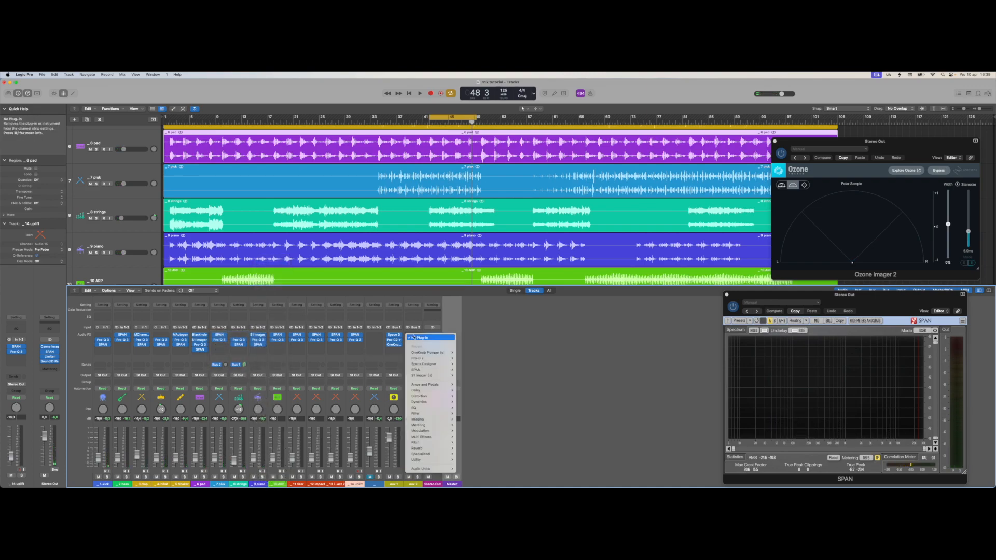
pyautogui.moveTo(421, 468)
pyautogui.moveTo(472, 414)
pyautogui.click(518, 408)
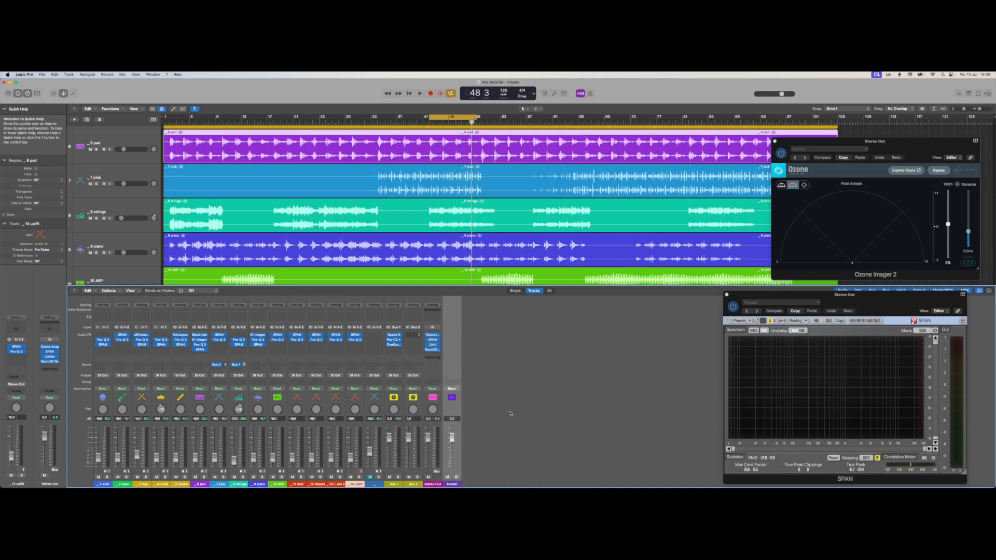
pyautogui.click(308, 154)
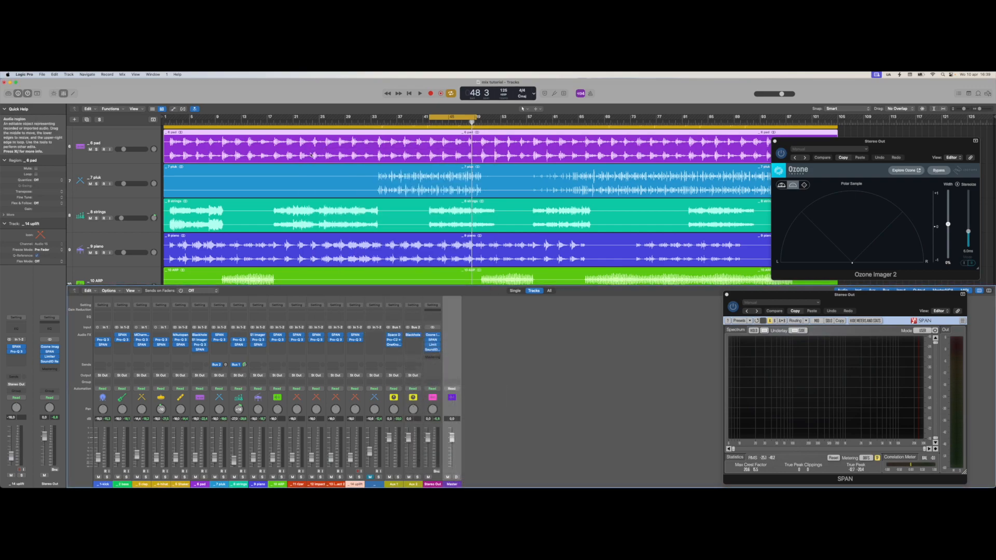
# Insert FabFilter Pro-C 2 after Blackhole on Aux 2, side-chain it from the pluk track and expand its side-chain section.
pyautogui.click(412, 342)
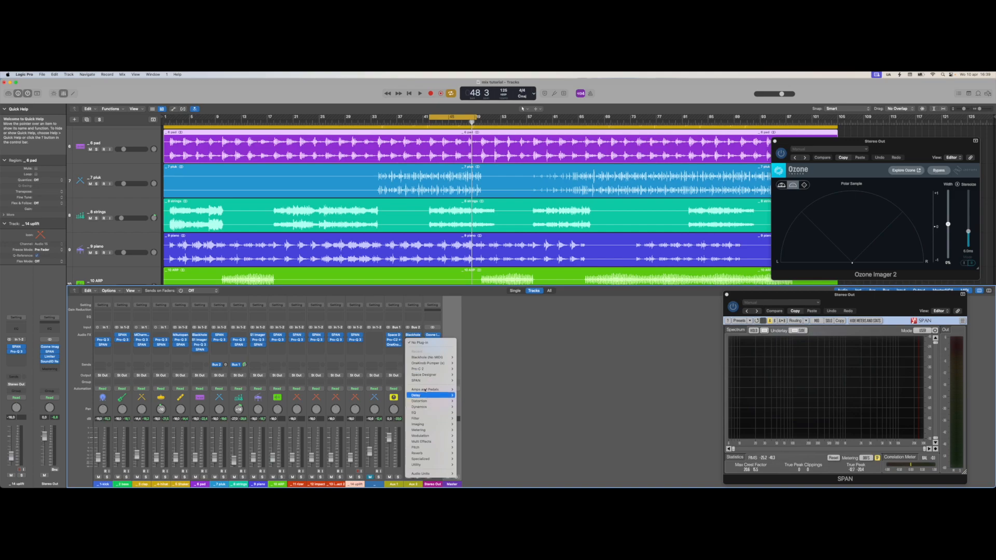
pyautogui.click(461, 344)
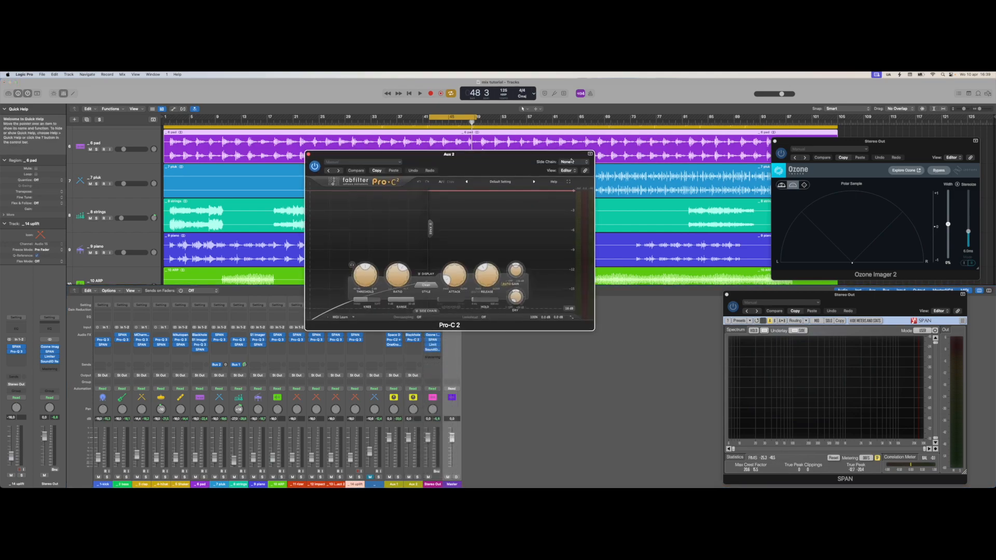
pyautogui.click(570, 162)
pyautogui.moveTo(571, 173)
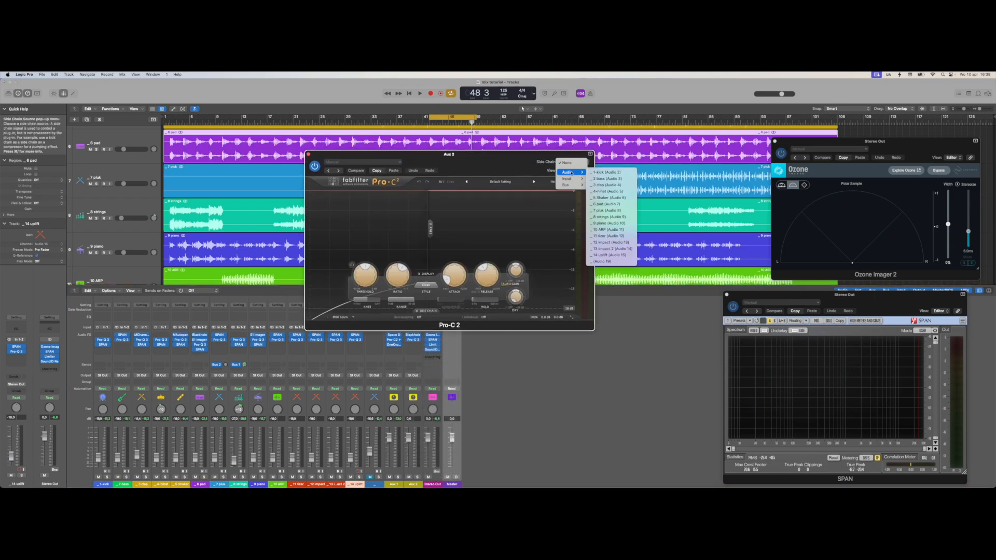
pyautogui.click(593, 211)
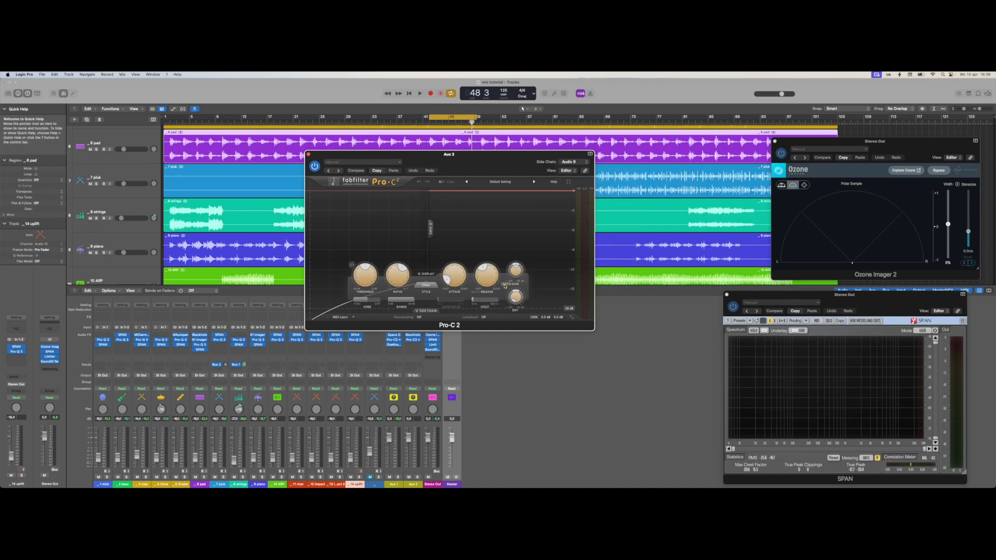
pyautogui.click(428, 312)
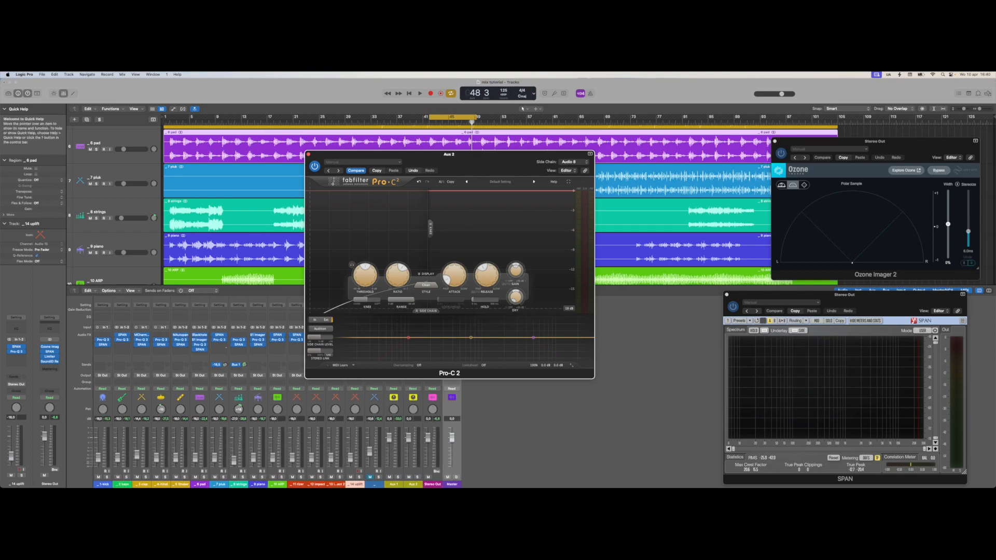
# Raise the pluk channel's Bus 2 send and adjust Aux 2's Pro-C 2 threshold and ratio with Aux 2 soloed, then close it and unsolo.
pyautogui.press('space')
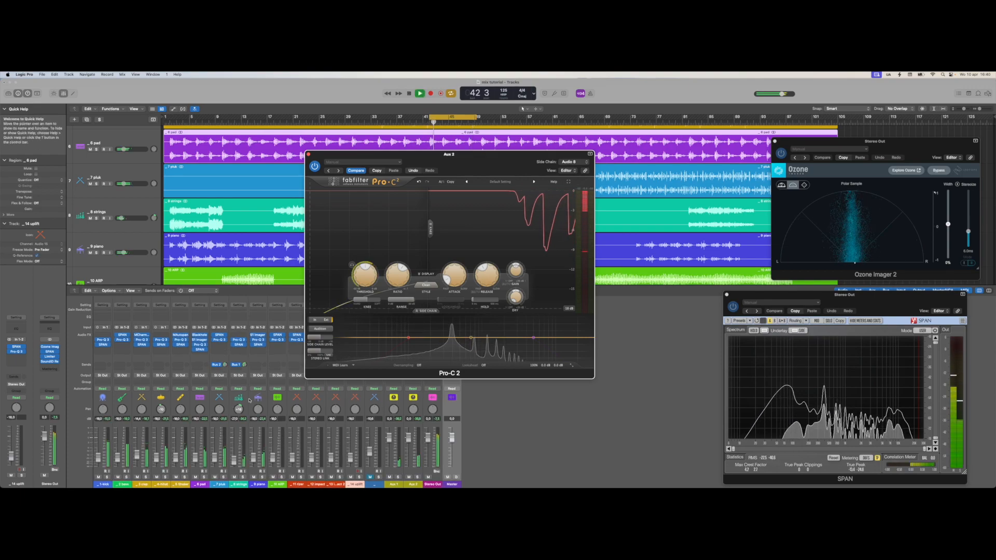
pyautogui.moveTo(224, 365); pyautogui.dragTo(222, 362)
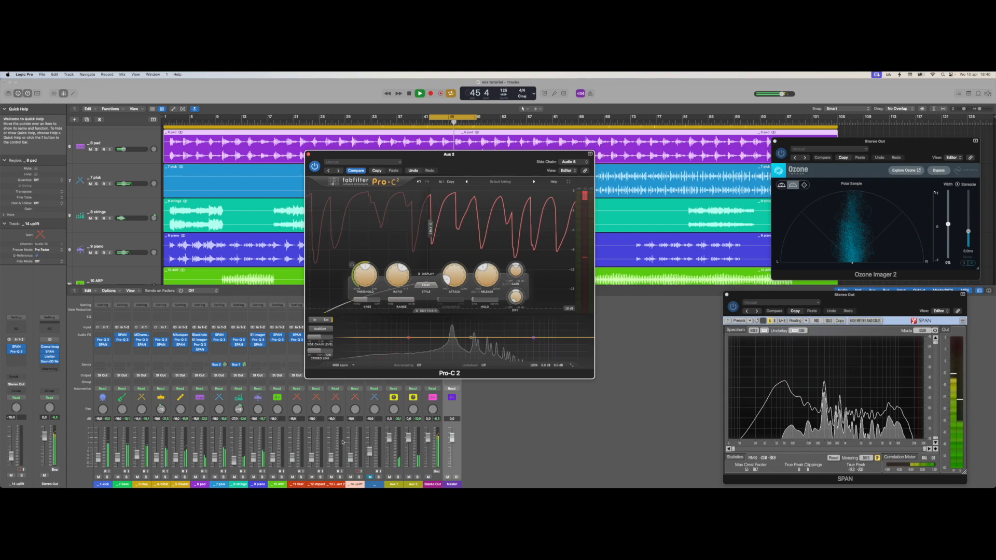
pyautogui.click(414, 477)
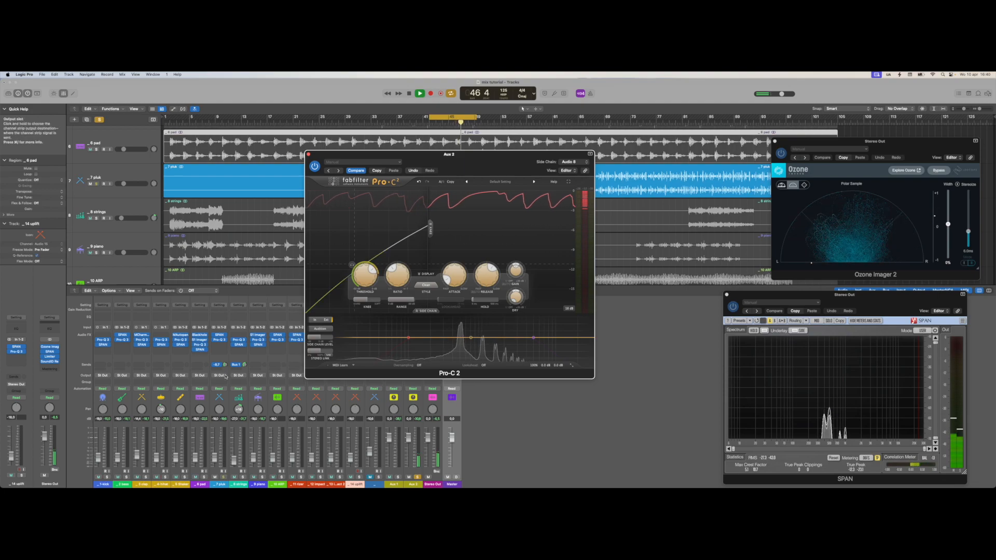
pyautogui.click(309, 155)
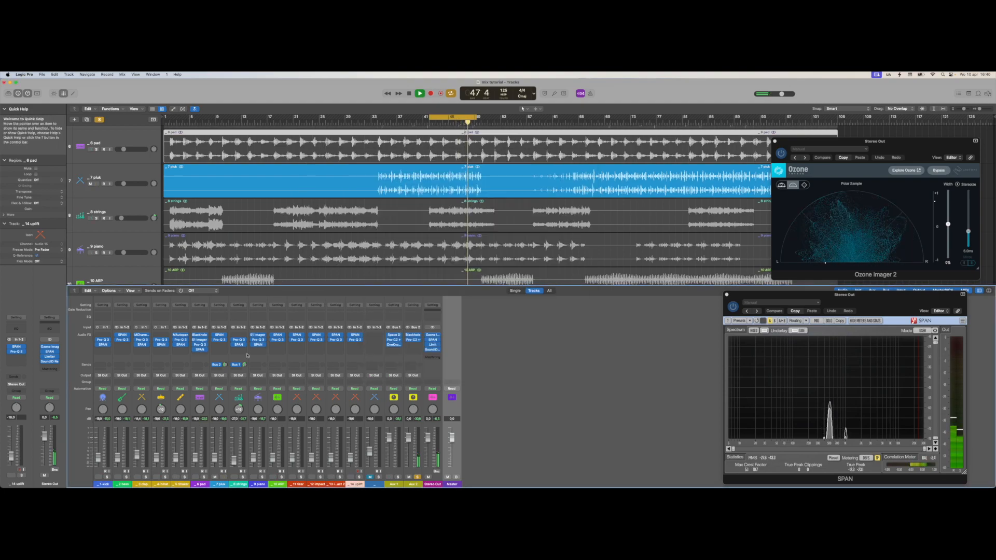
pyautogui.click(418, 477)
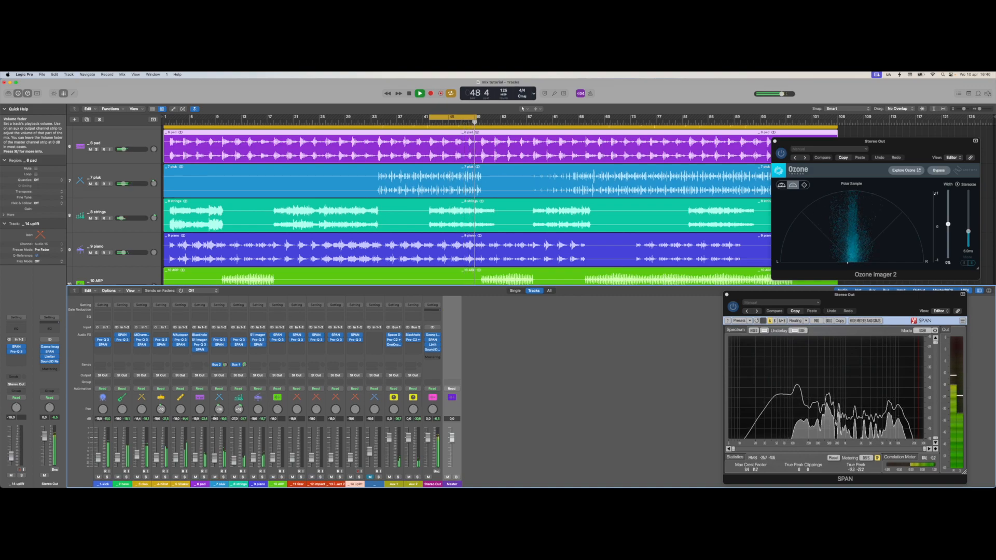
# Shape the pluk channel's Pro-Q 3 with a low cut and narrow dynamic bands on two resonant peaks, then close it.
pyautogui.click(218, 340)
pyautogui.moveTo(317, 234); pyautogui.dragTo(398, 233)
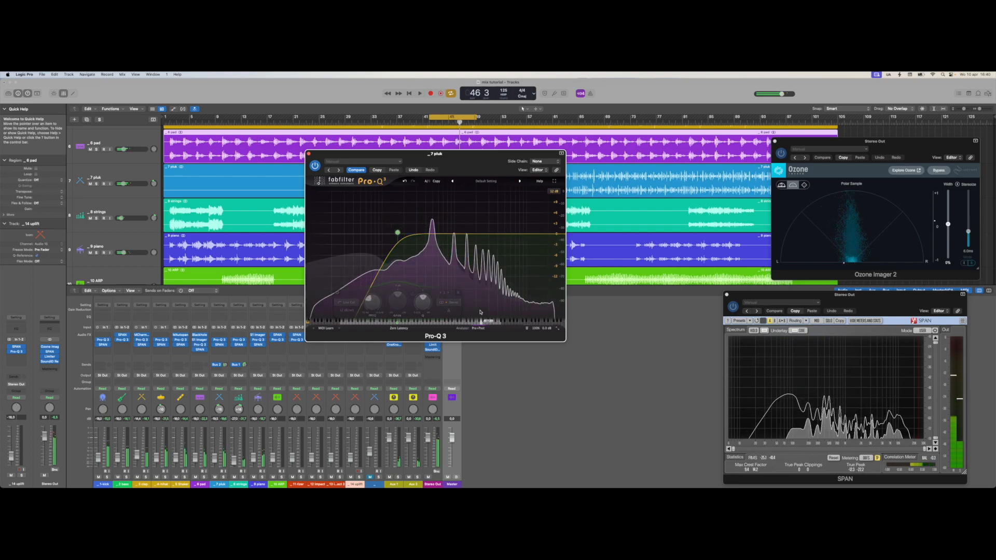
pyautogui.press('space')
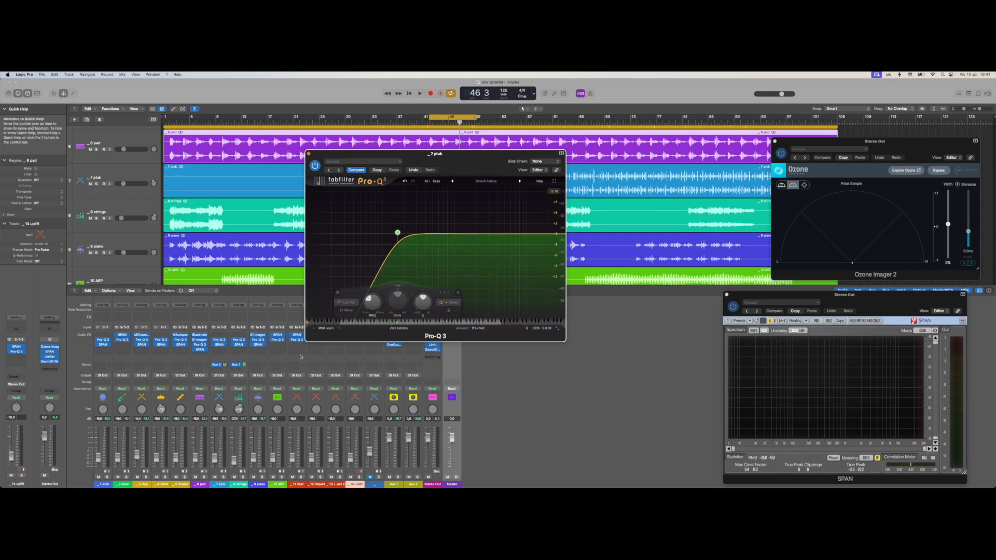
pyautogui.press('space')
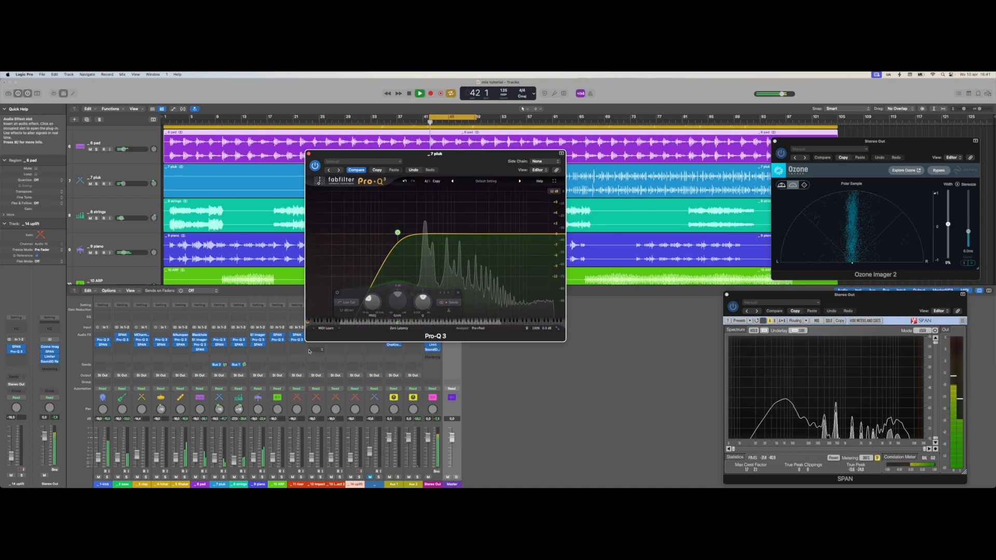
pyautogui.rightClick(424, 234)
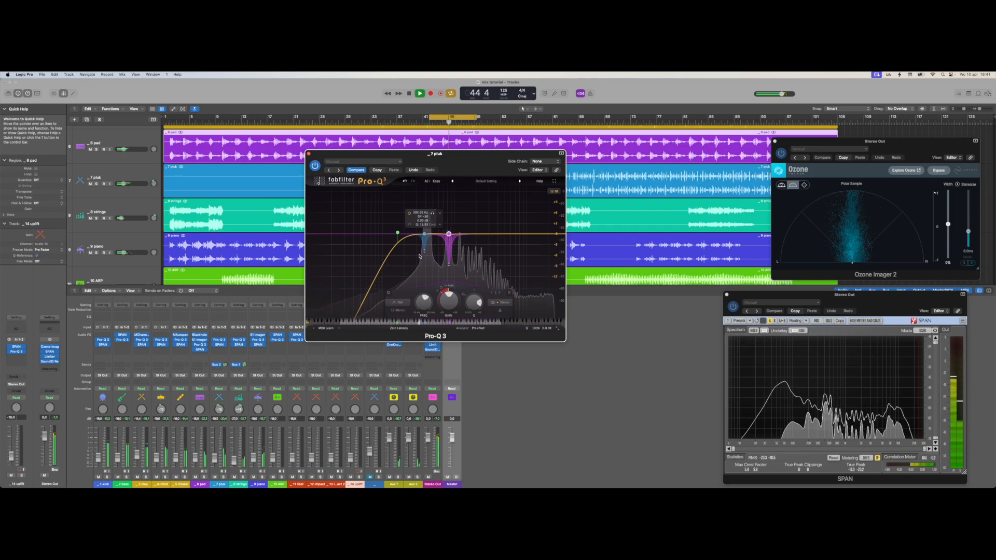
pyautogui.click(308, 154)
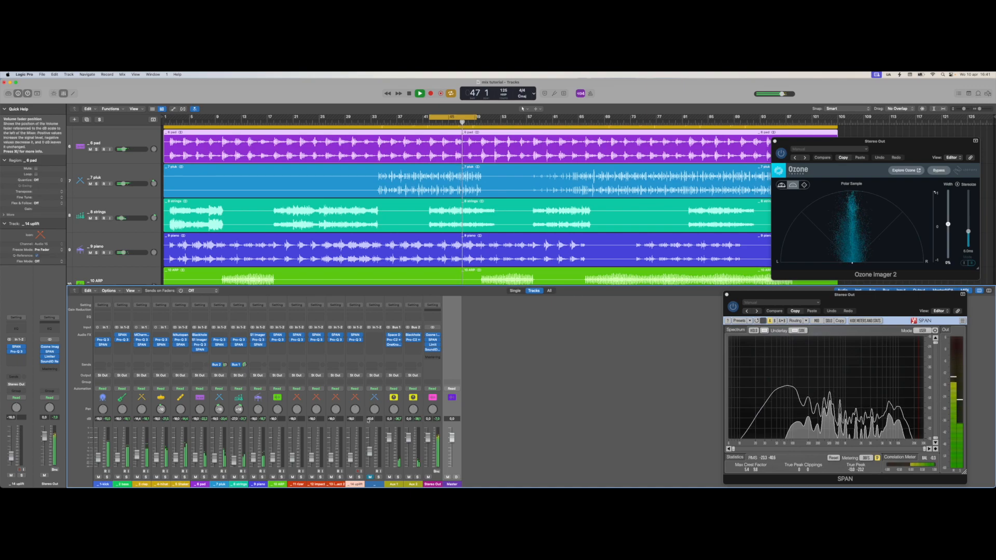
# Compare the mix with the soloed reference, then stop playback and move the cycle range over the first ARP region, starting at about bar 10.
pyautogui.click(378, 477)
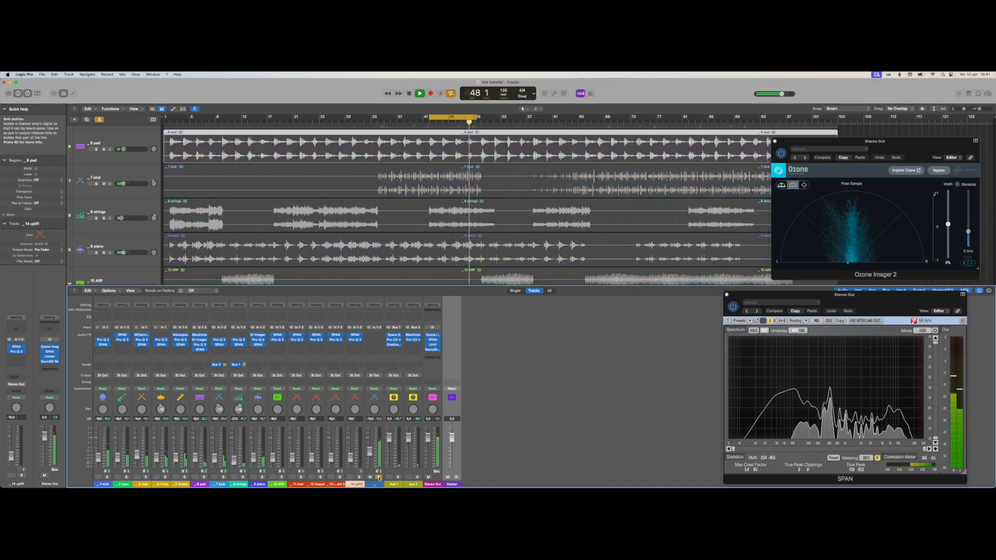
pyautogui.click(379, 478)
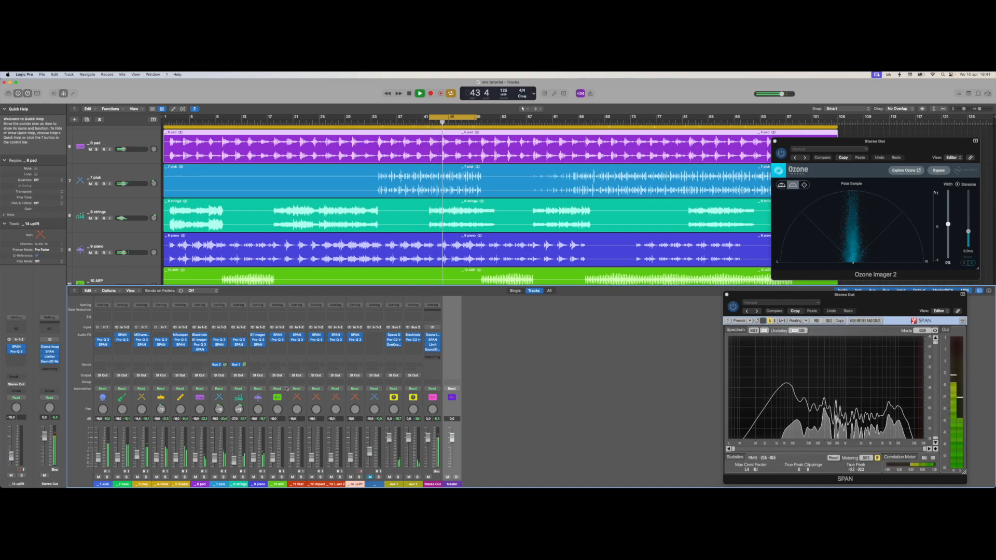
pyautogui.press('space')
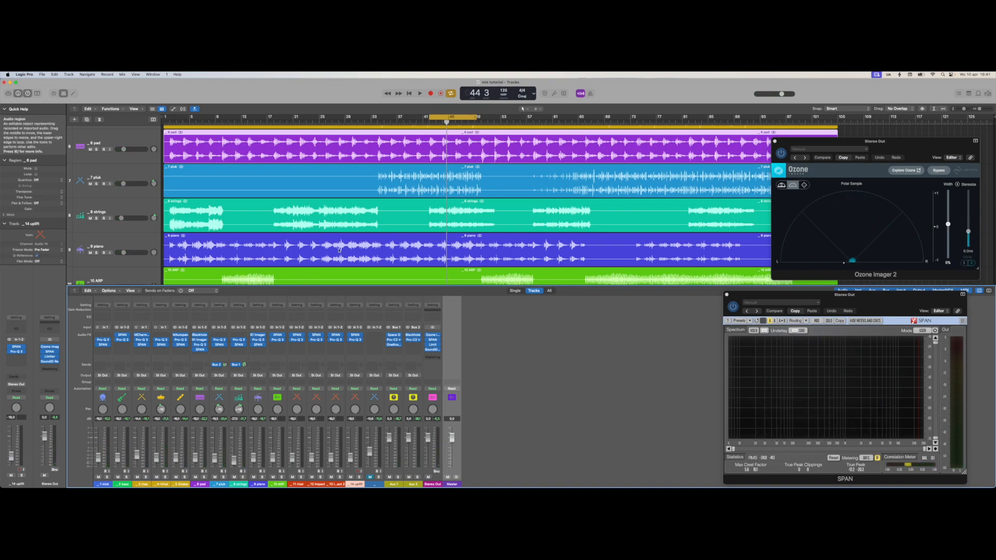
pyautogui.moveTo(442, 117); pyautogui.dragTo(235, 136)
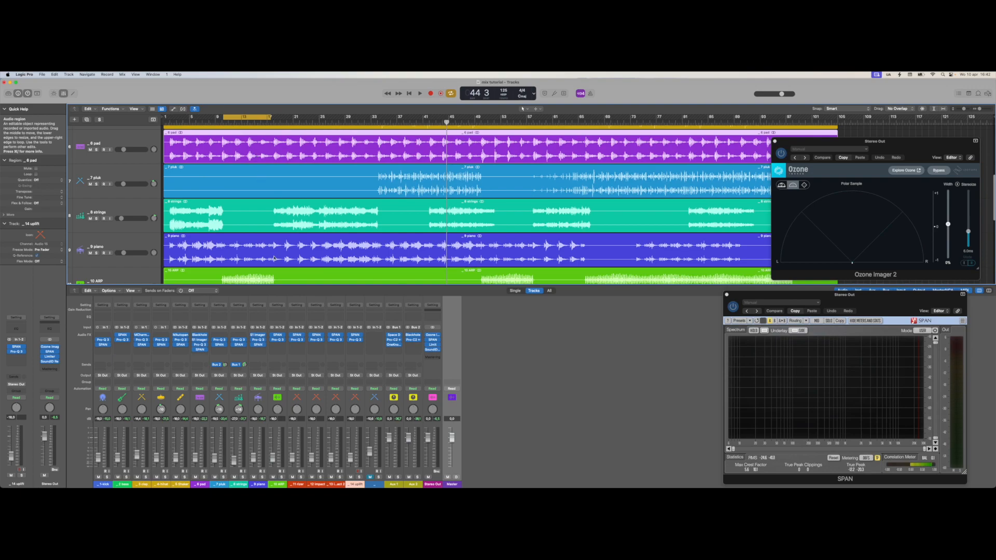
# Play the first ARP section with the ARP channel selected and check the piano channel's S1 Imager.
pyautogui.click(275, 301)
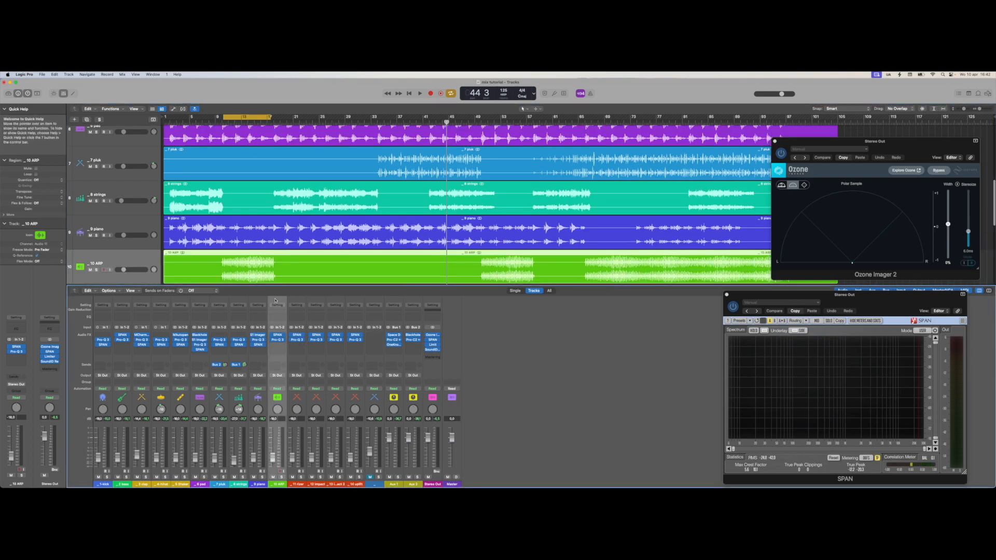
pyautogui.press('space')
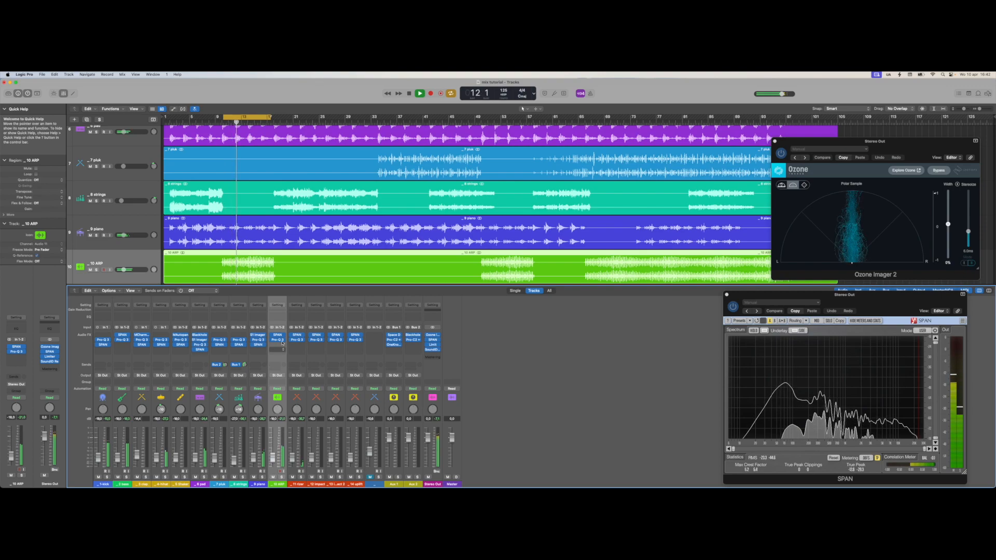
pyautogui.scroll(-1, 238, 239)
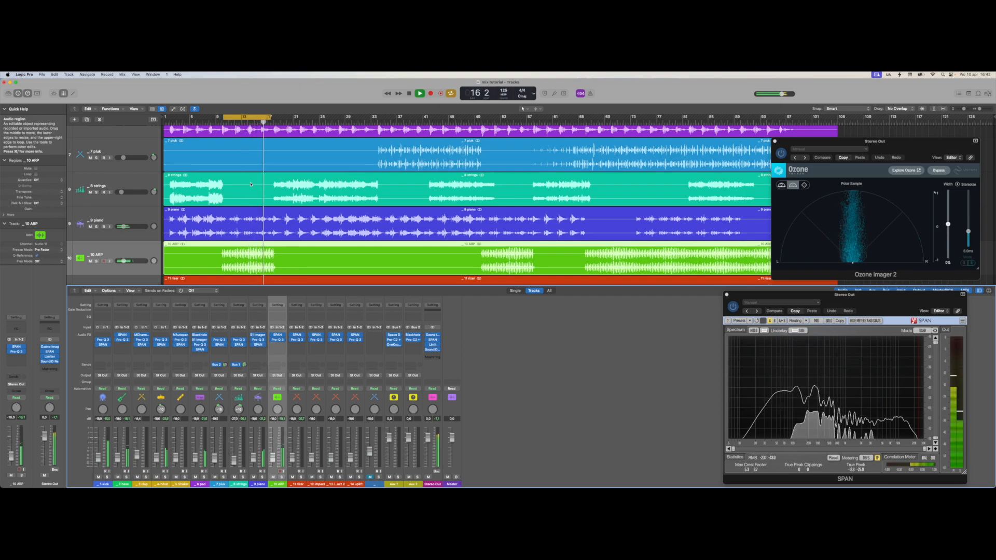
pyautogui.click(274, 228)
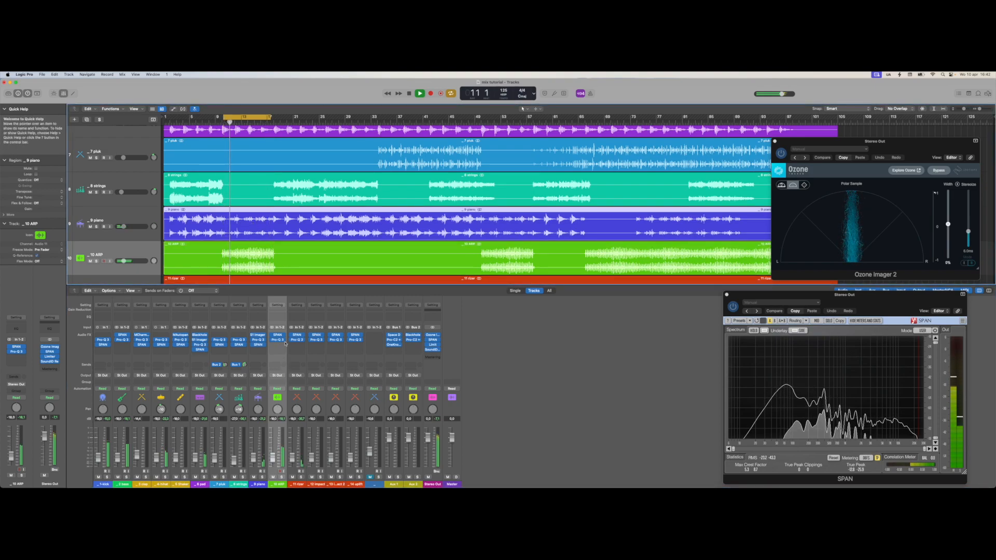
pyautogui.click(259, 336)
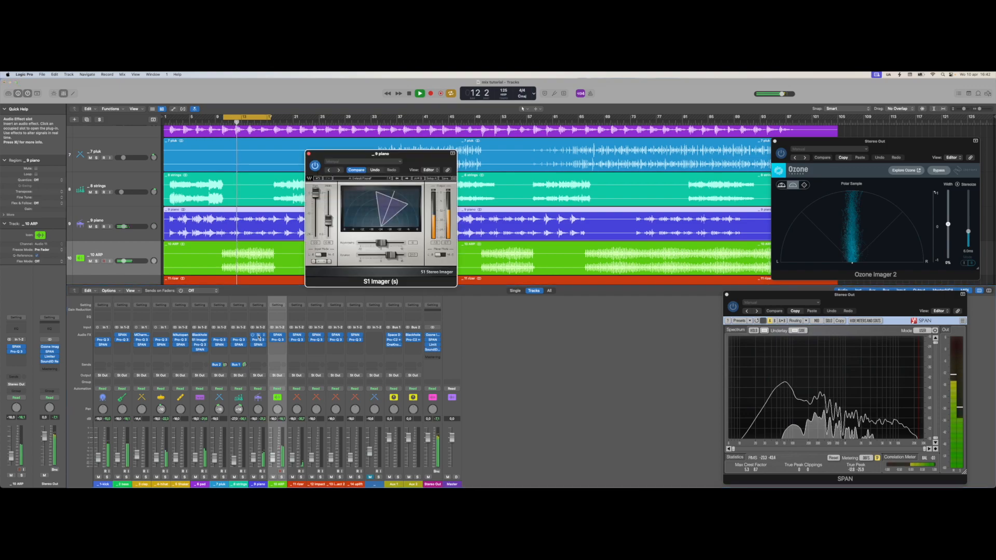
pyautogui.click(259, 336)
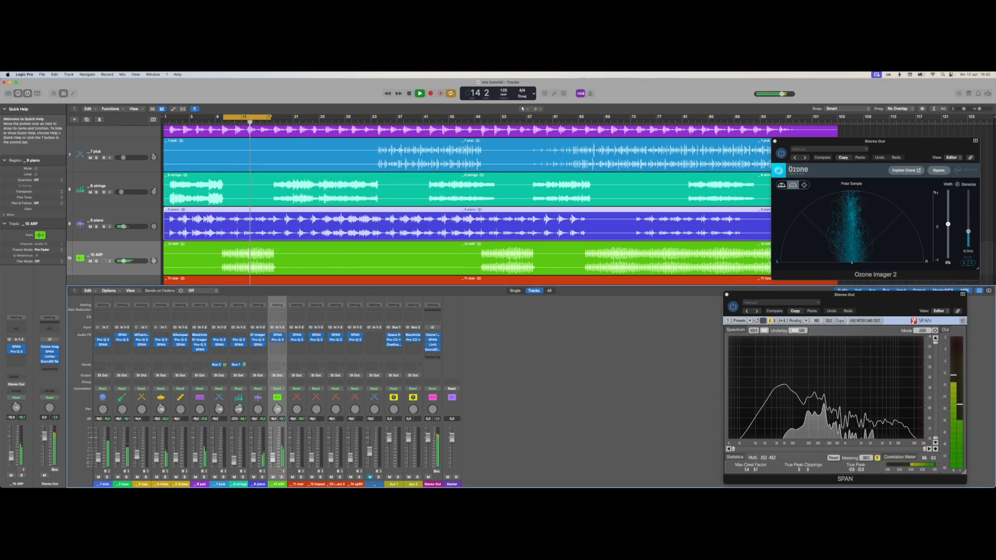
# Move SPAN below Pro-Q 3 on the ARP channel and add a Bus 3 send to it.
pyautogui.moveTo(277, 336); pyautogui.dragTo(279, 344)
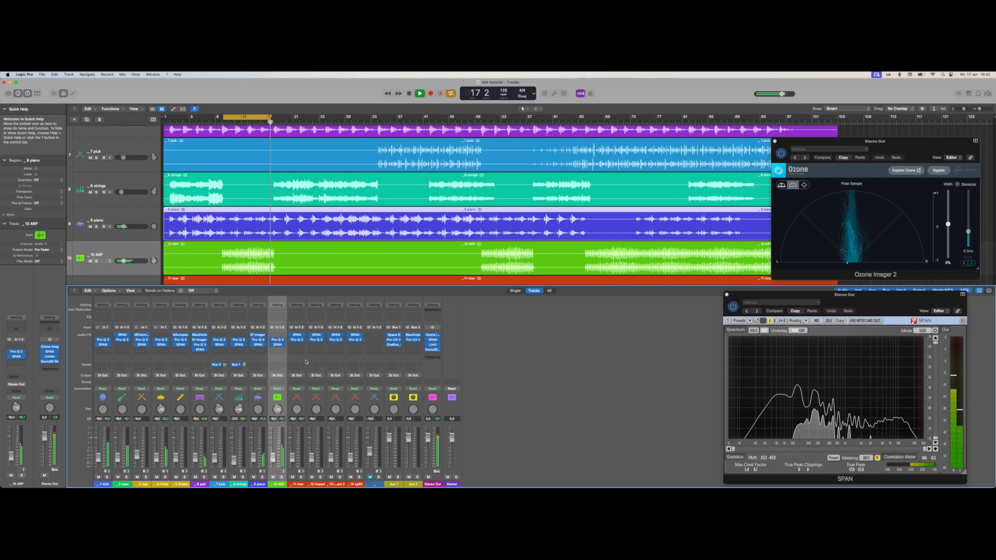
pyautogui.click(277, 365)
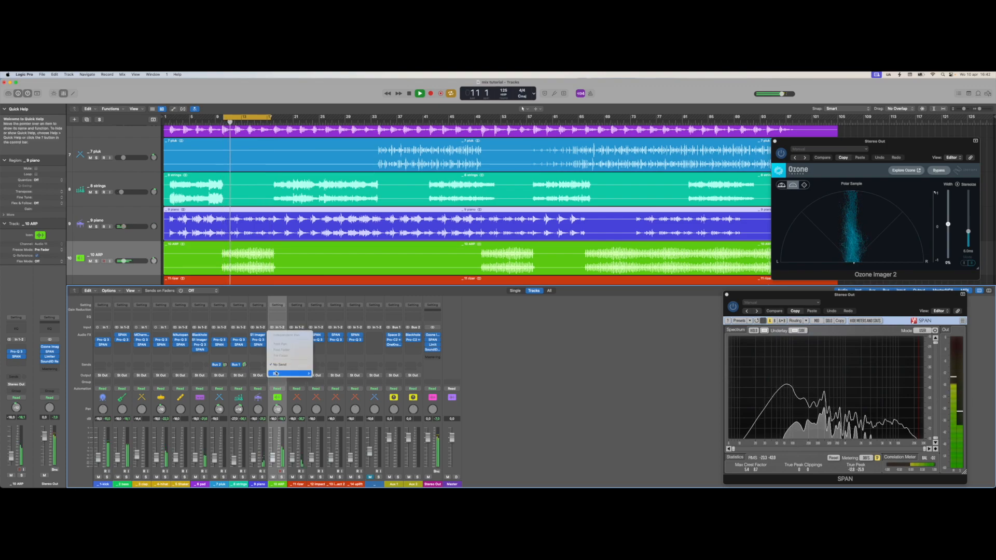
pyautogui.moveTo(275, 373)
pyautogui.click(330, 276)
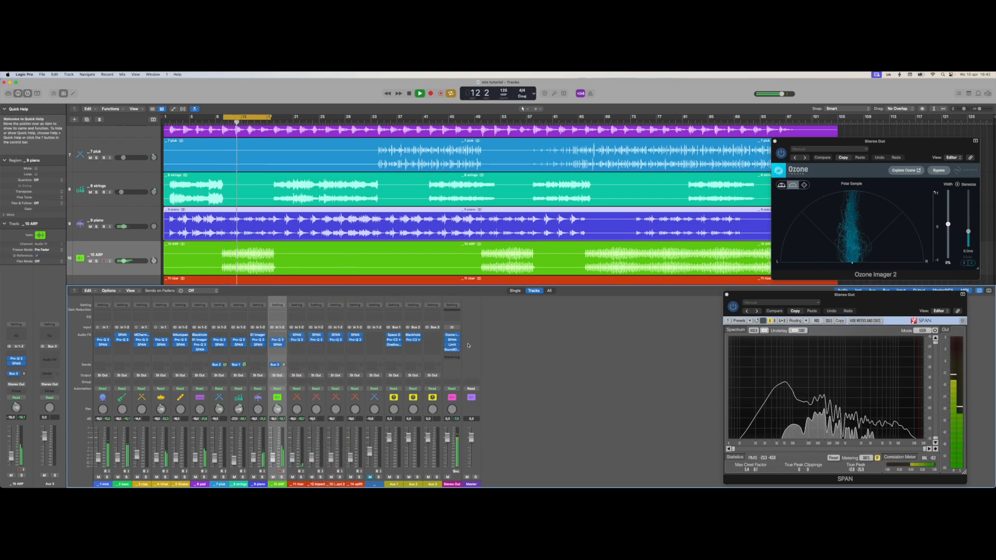
# Insert a stereo Blackhole reverb on Aux 3 and raise the ARP channel's Bus 3 send level.
pyautogui.click(432, 335)
pyautogui.moveTo(444, 365)
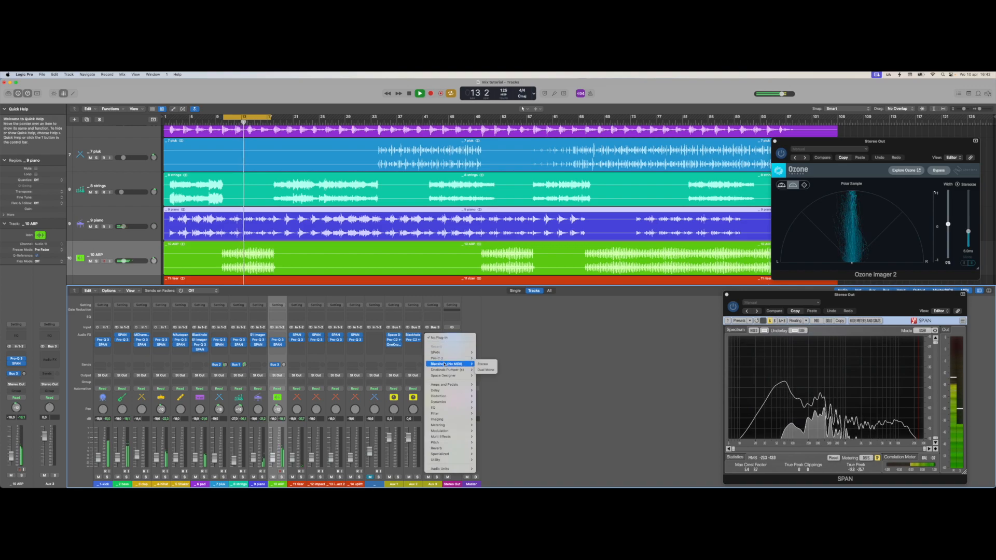
pyautogui.click(483, 364)
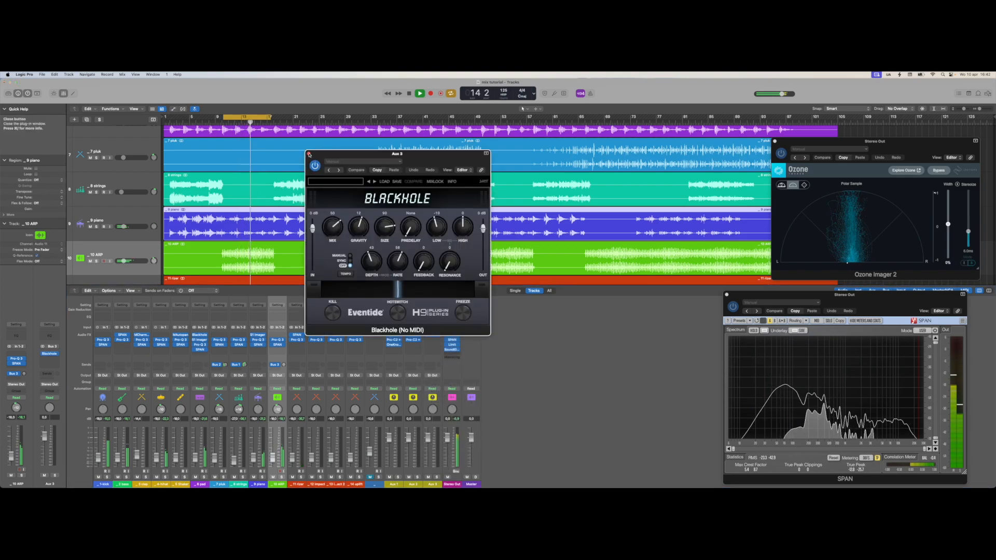
pyautogui.click(309, 155)
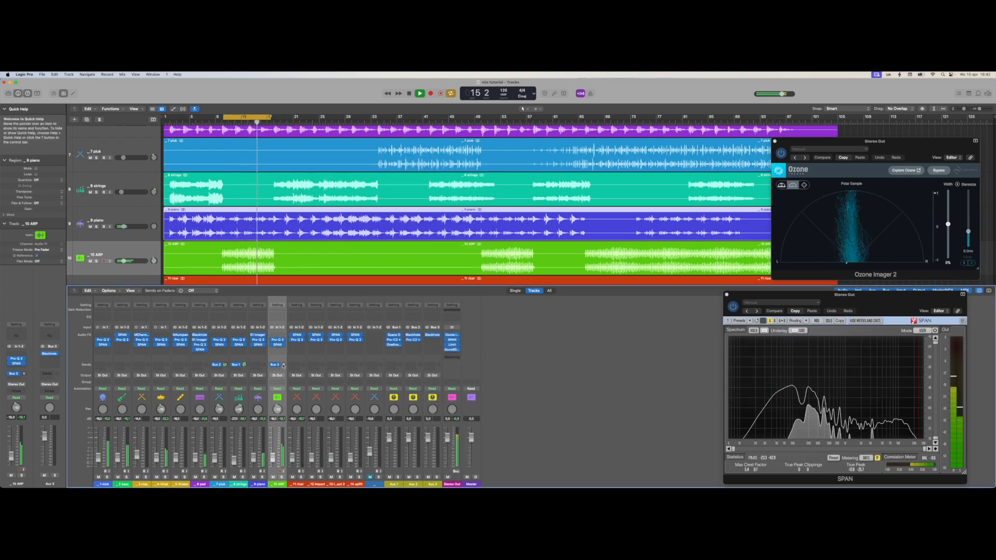
pyautogui.moveTo(282, 366); pyautogui.dragTo(283, 353)
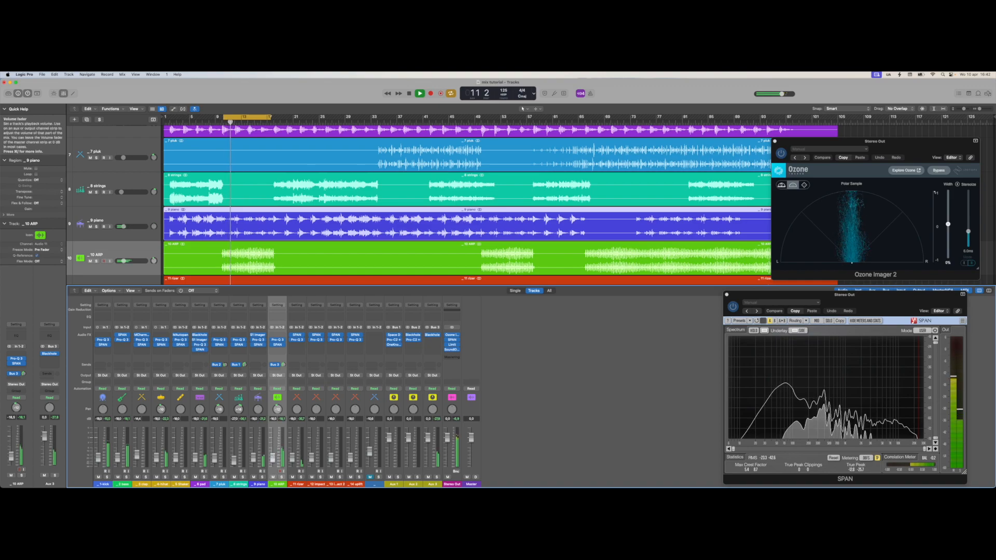
# Open the ARP channel's SPAN and Pro-Q 3, and add a 24 dB/oct low cut just below the spectrum's main peak.
pyautogui.click(278, 344)
pyautogui.moveTo(363, 154); pyautogui.dragTo(486, 134)
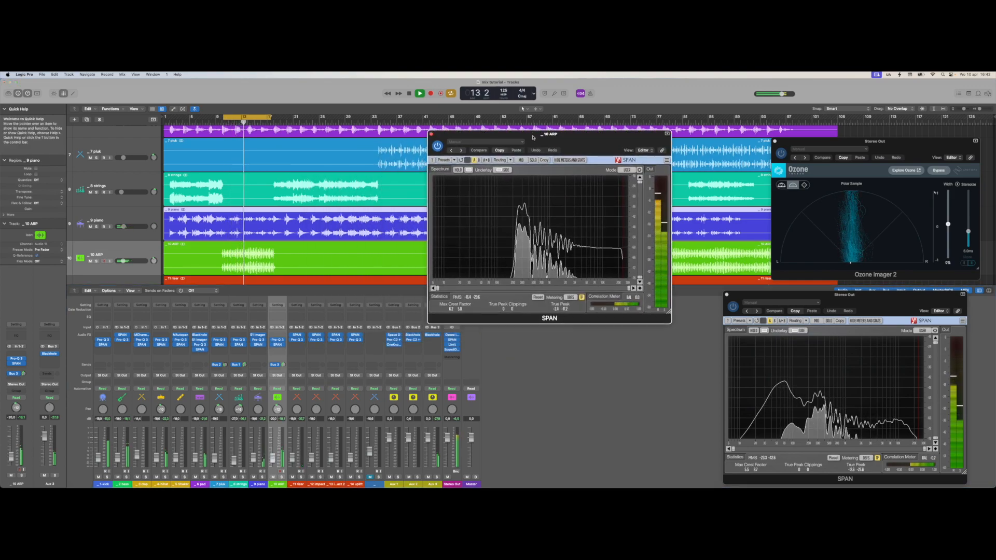
pyautogui.click(278, 341)
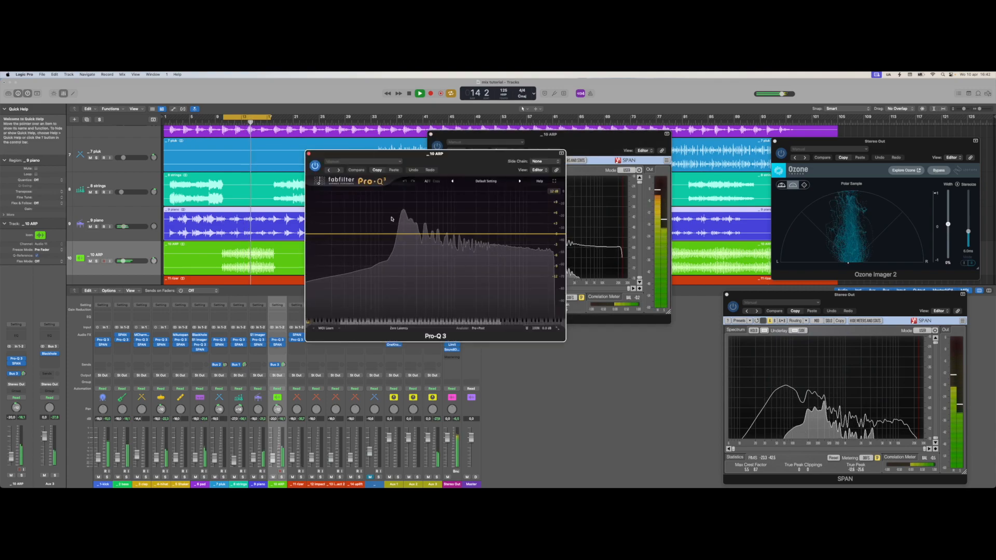
pyautogui.doubleClick(317, 234)
pyautogui.click(327, 224)
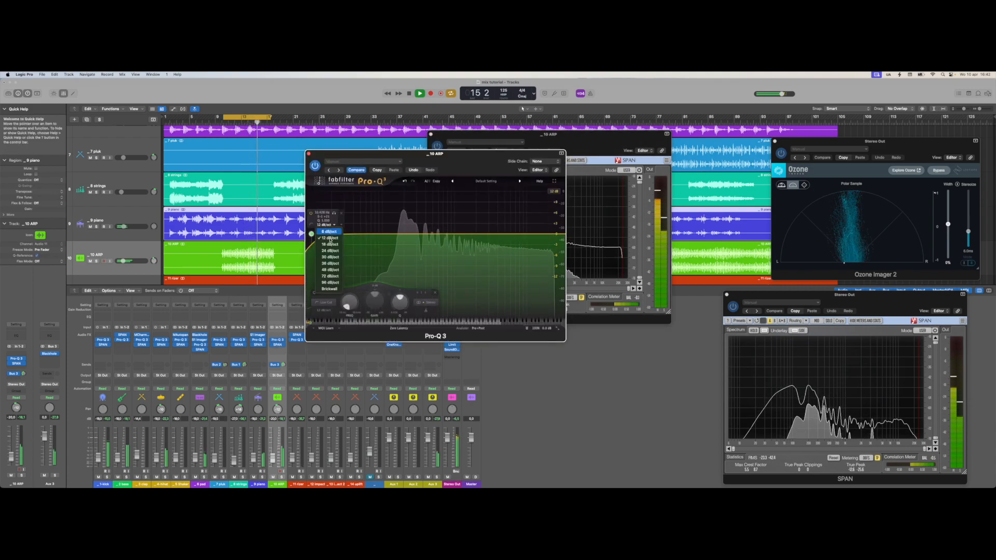
pyautogui.click(330, 250)
pyautogui.moveTo(312, 234); pyautogui.dragTo(396, 237)
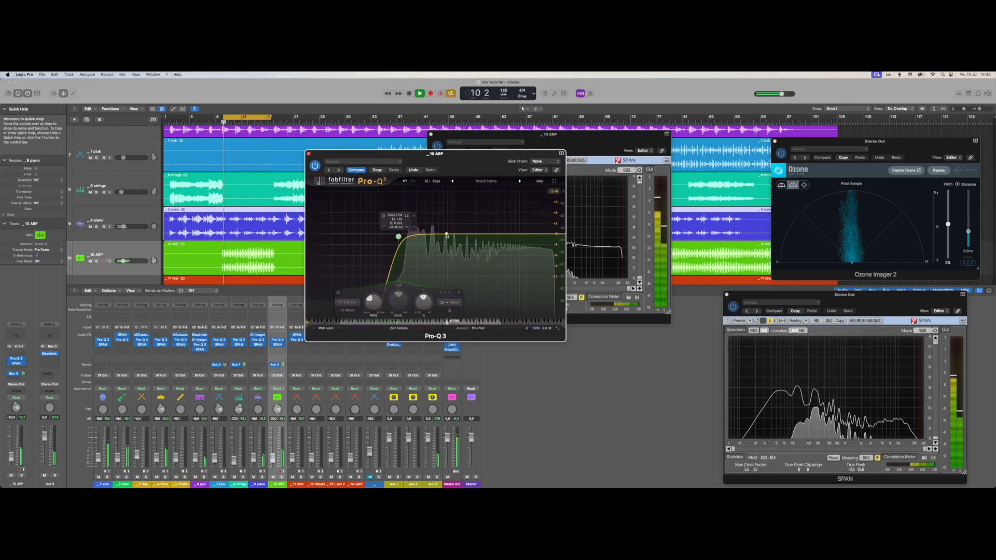
# Add a slight bell boost with its own stereo placement and a second low cut to the ARP's Pro-Q 3, then lower the ARP fader.
pyautogui.doubleClick(447, 234)
pyautogui.rightClick(447, 234)
pyautogui.moveTo(459, 274)
pyautogui.click(497, 294)
pyautogui.moveTo(446, 234); pyautogui.dragTo(430, 227)
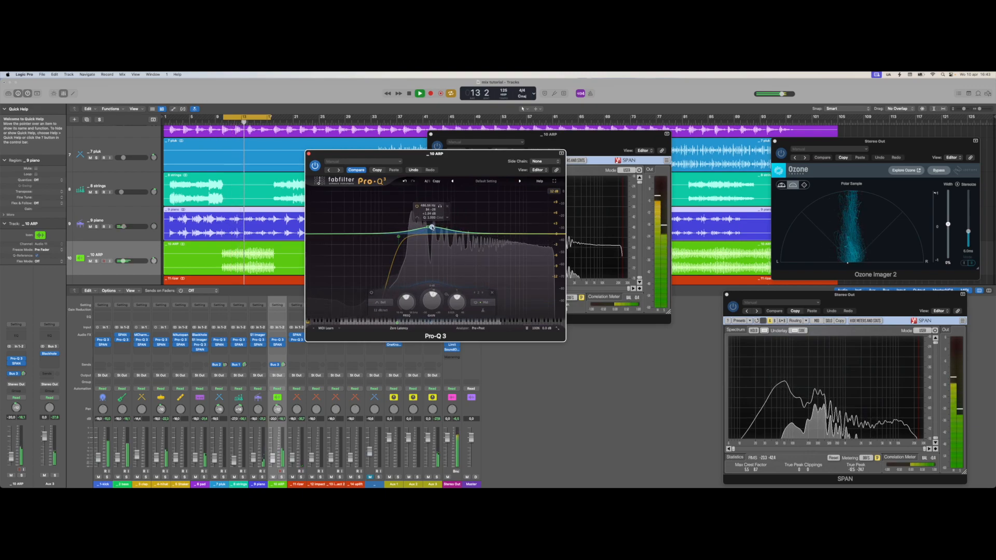
pyautogui.moveTo(317, 233); pyautogui.dragTo(394, 241)
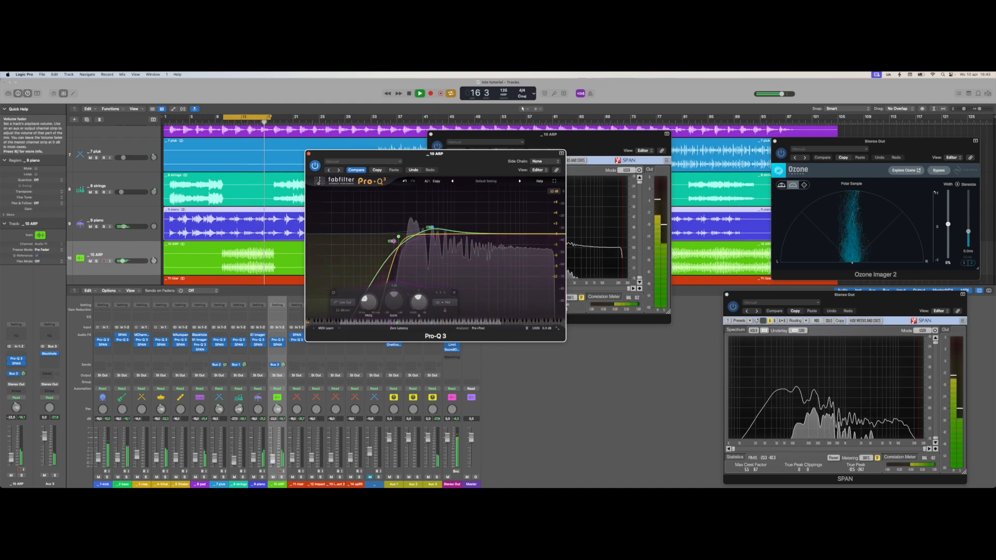
pyautogui.moveTo(272, 458); pyautogui.dragTo(272, 458)
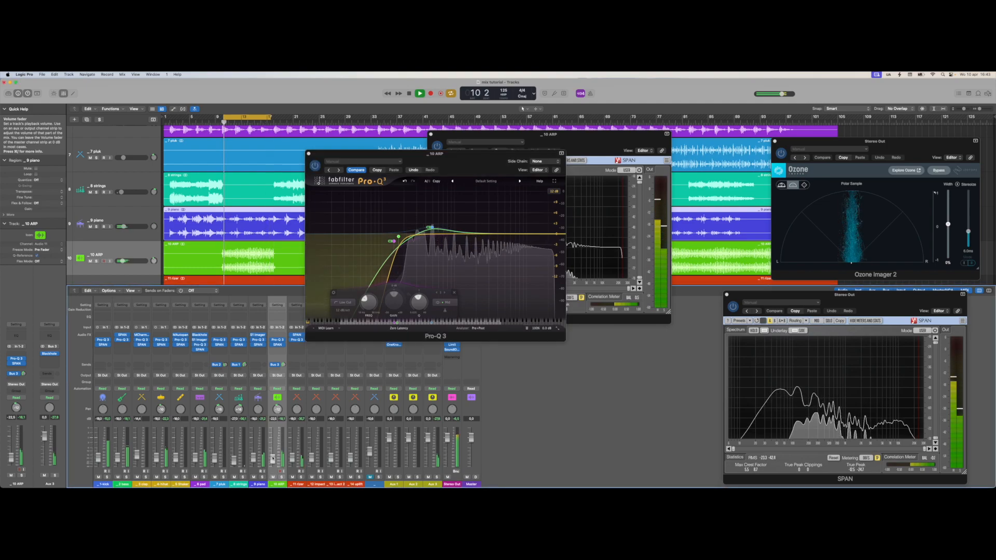
pyautogui.click(308, 154)
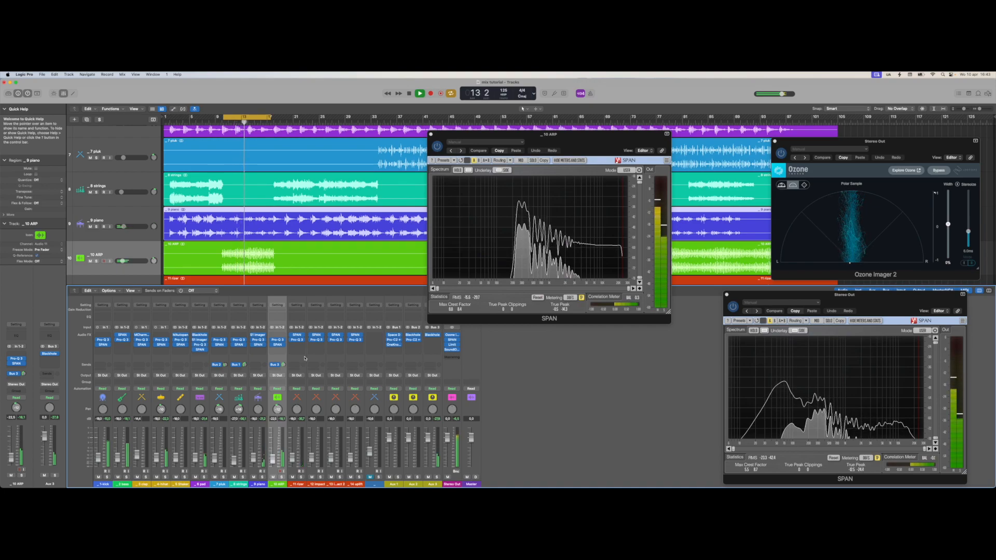
# Compare the mix with the soloed reference, then stop playback and close the ARP channel's SPAN.
pyautogui.click(379, 477)
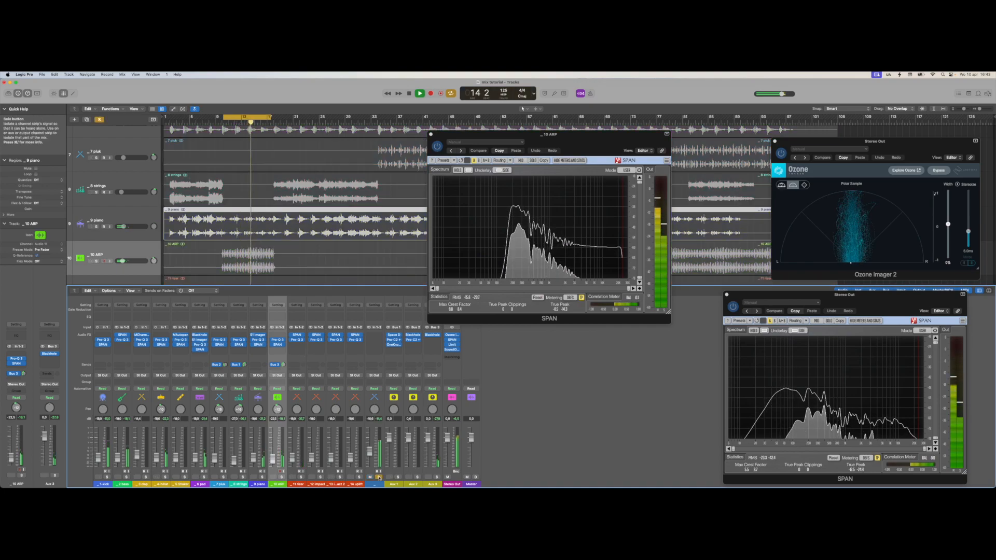
pyautogui.click(379, 477)
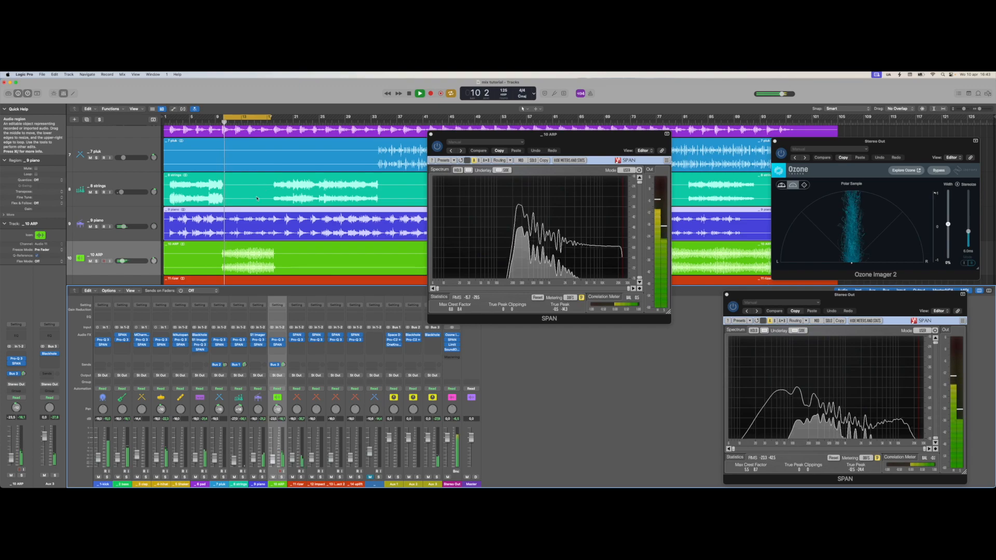
pyautogui.scroll(2, 255, 199)
pyautogui.scroll(4, 276, 263)
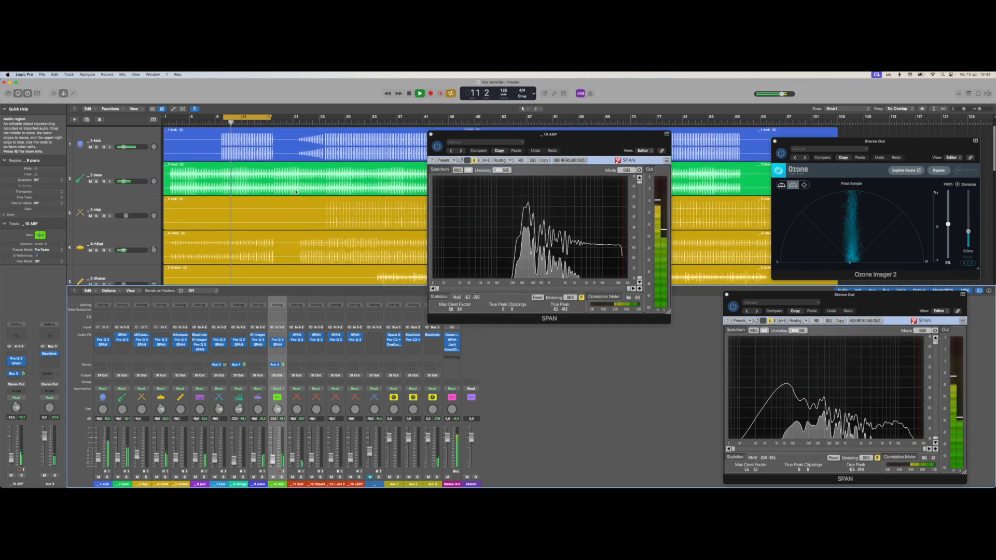
pyautogui.press('space')
pyautogui.scroll(-1, 280, 260)
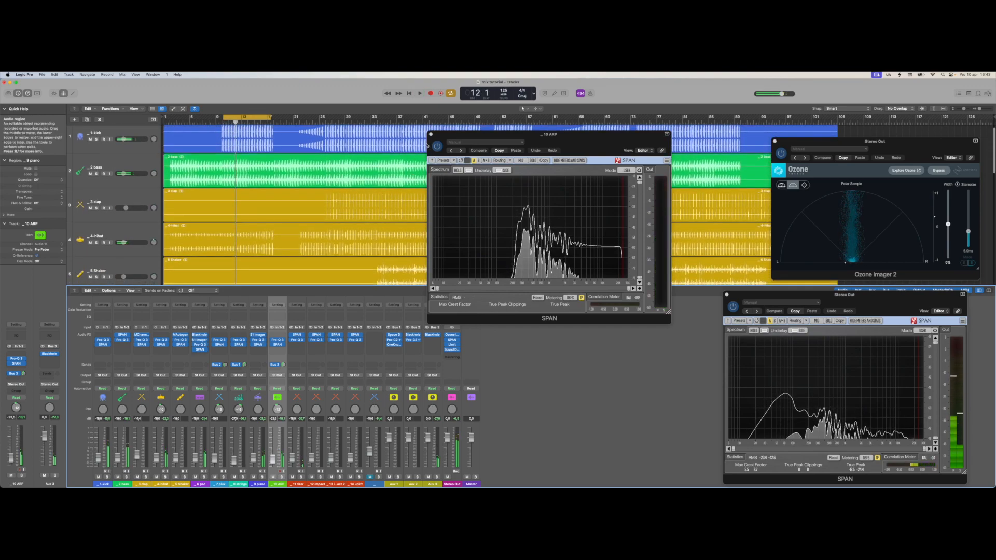
pyautogui.click(431, 134)
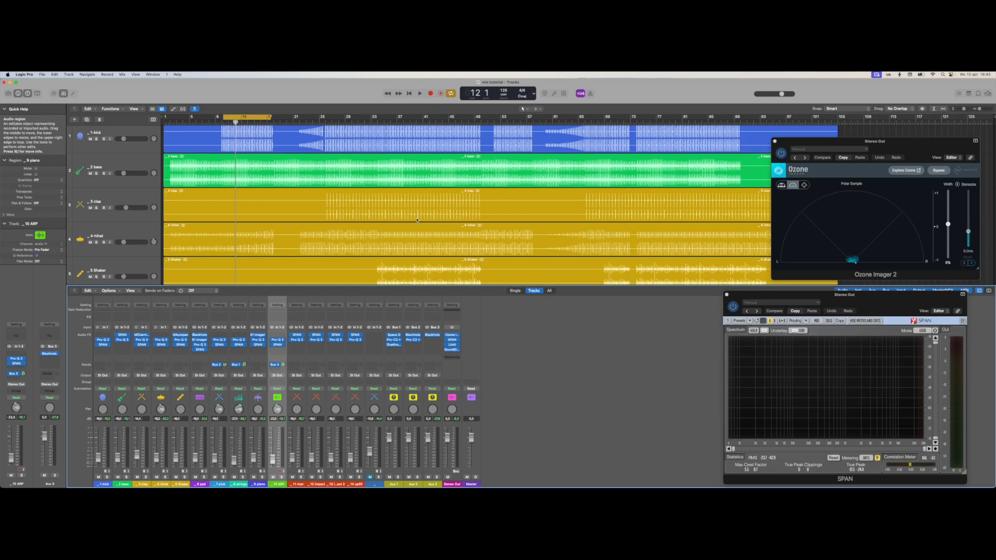
# Solo the kick and bass channels together and play the cycled section.
pyautogui.click(107, 477)
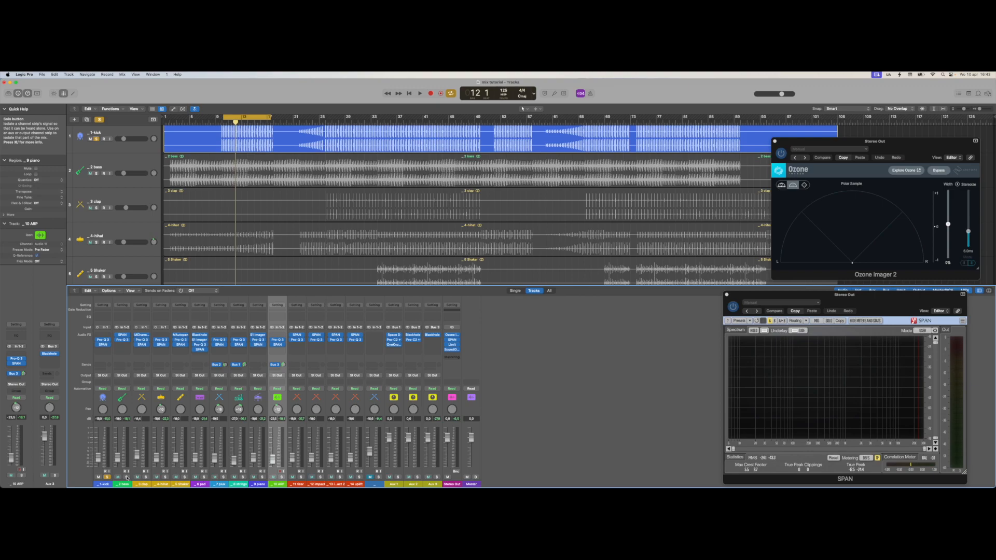
pyautogui.click(126, 476)
pyautogui.press('space')
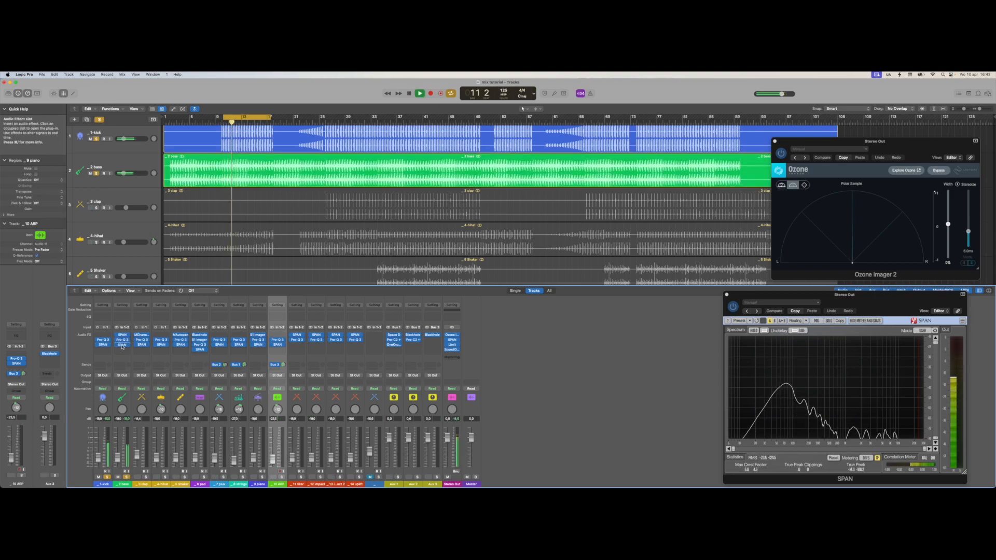
# Insert MeldaProduction MStereoSpread before Pro-Q 3 on the bass channel and raise the spectral generator's minimum frequency.
pyautogui.click(124, 344)
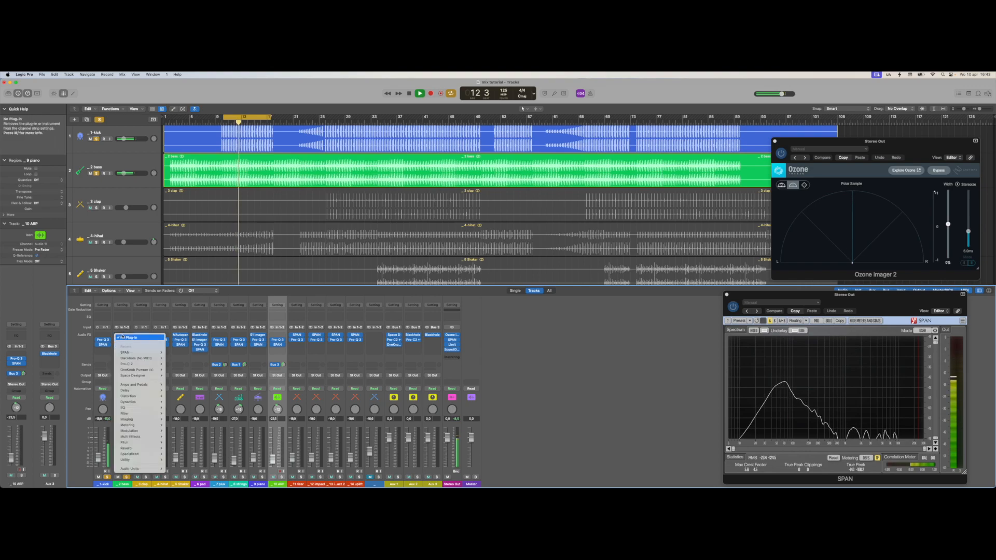
pyautogui.moveTo(145, 468)
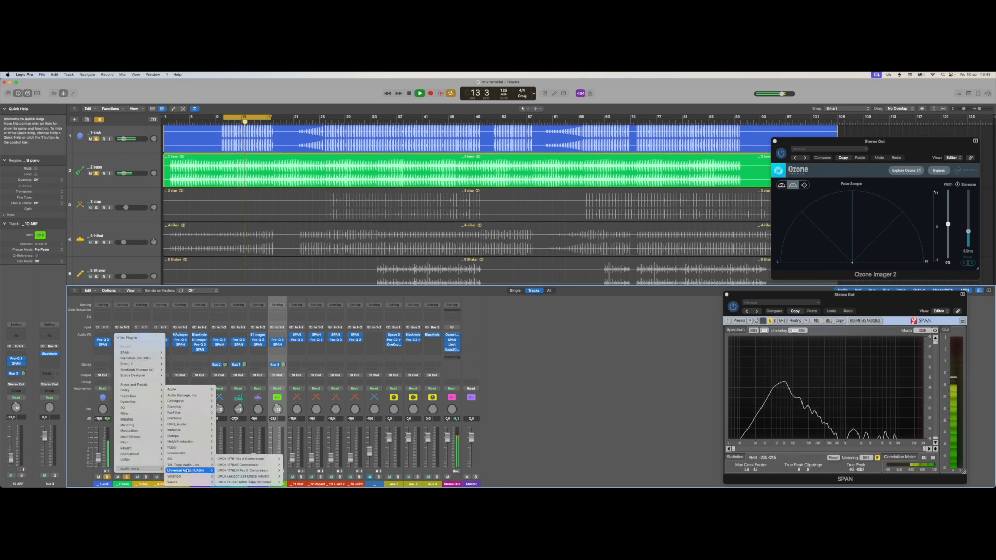
pyautogui.moveTo(184, 482)
pyautogui.moveTo(186, 442)
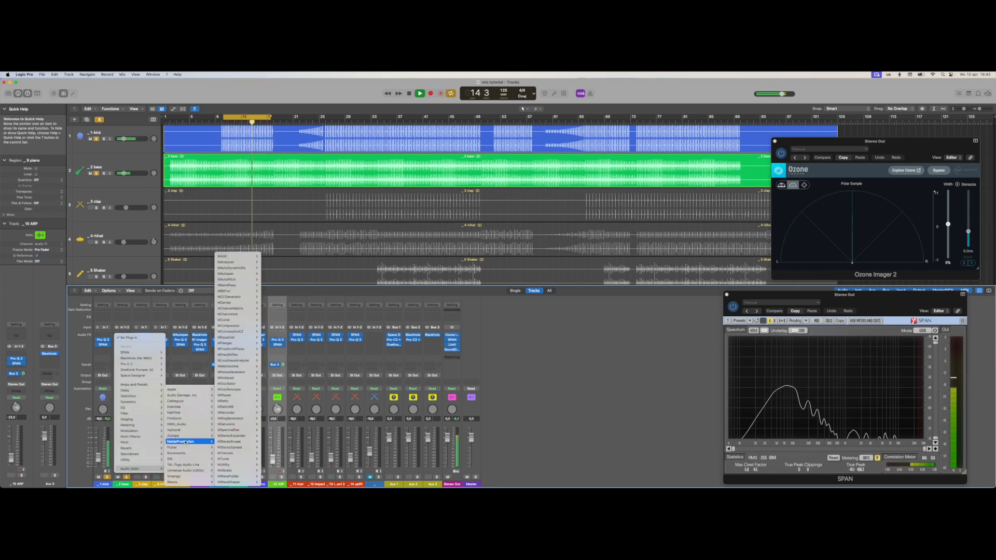
pyautogui.click(267, 447)
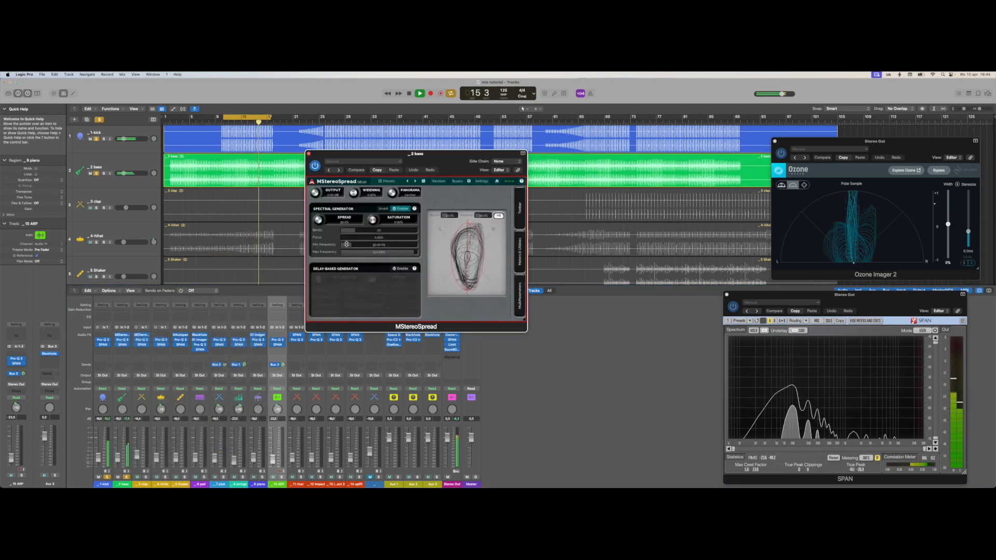
pyautogui.moveTo(370, 153); pyautogui.dragTo(300, 157)
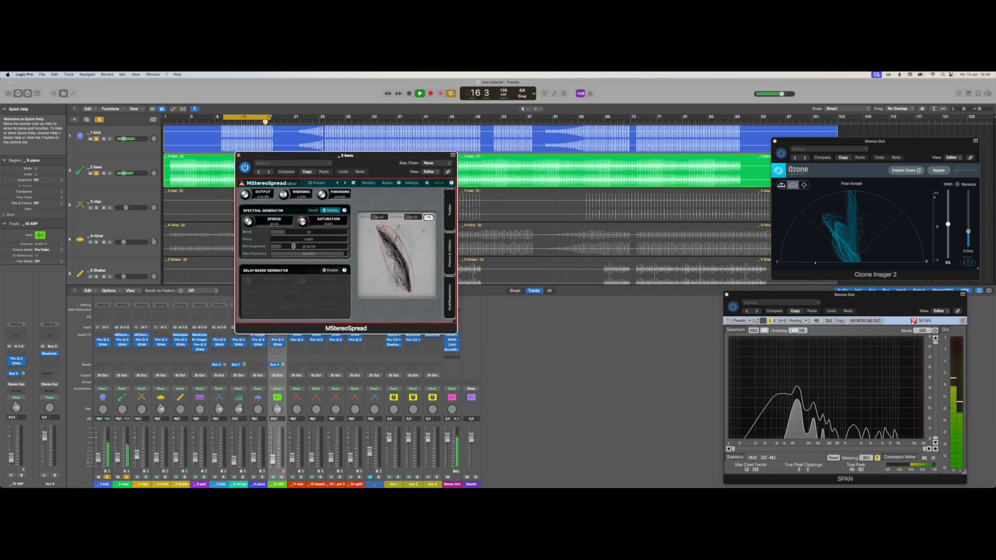
pyautogui.moveTo(332, 246); pyautogui.dragTo(332, 217)
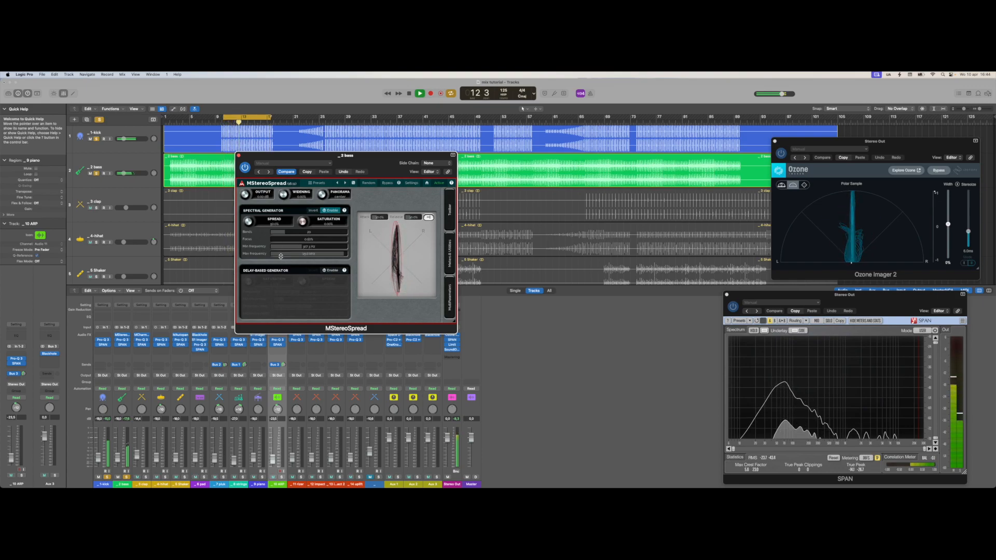
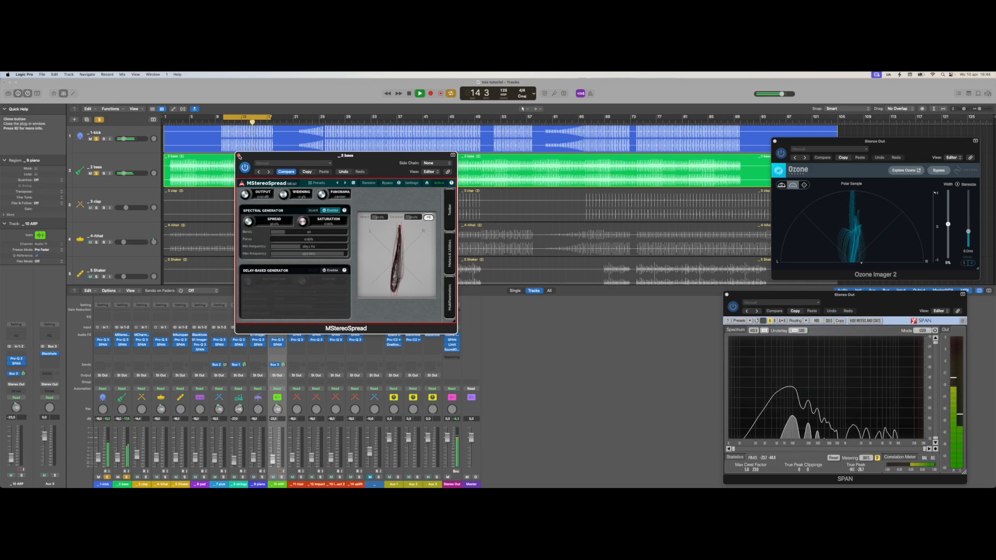
# Close MStereoSpread and insert a Bitcrusher between it and Pro-Q 3 on the bass channel.
pyautogui.click(240, 156)
pyautogui.moveTo(121, 347); pyautogui.dragTo(121, 355)
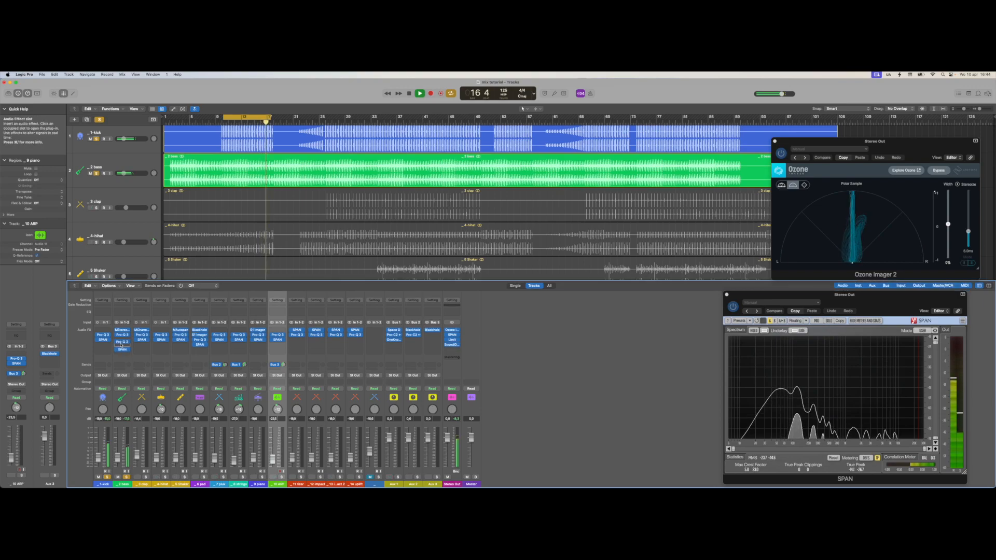
pyautogui.click(120, 336)
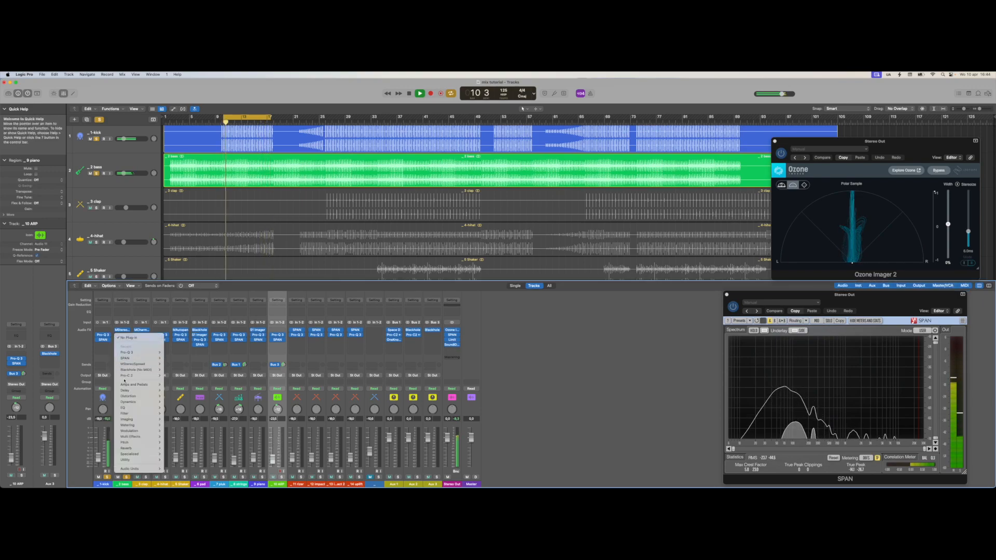
pyautogui.moveTo(134, 397)
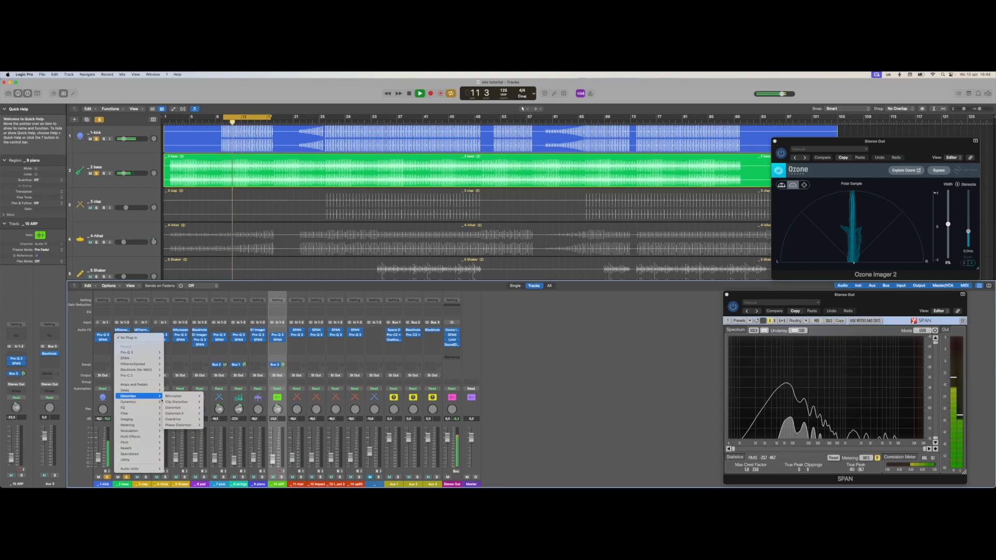
pyautogui.click(173, 396)
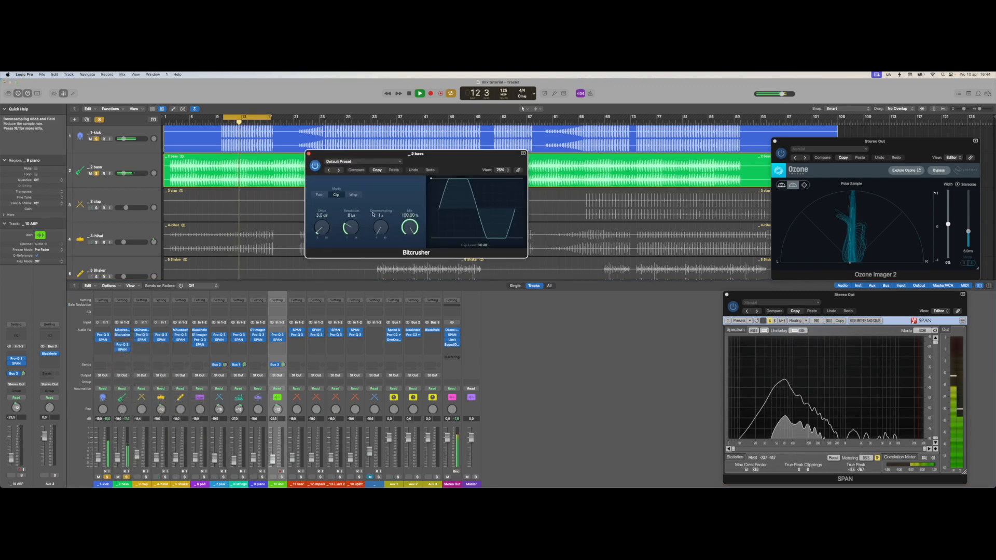
# Set the Bitcrusher's resolution to 10 bit with slightly more drive, then switch to the bass channel's Pro-Q 3.
pyautogui.moveTo(349, 228); pyautogui.dragTo(323, 233)
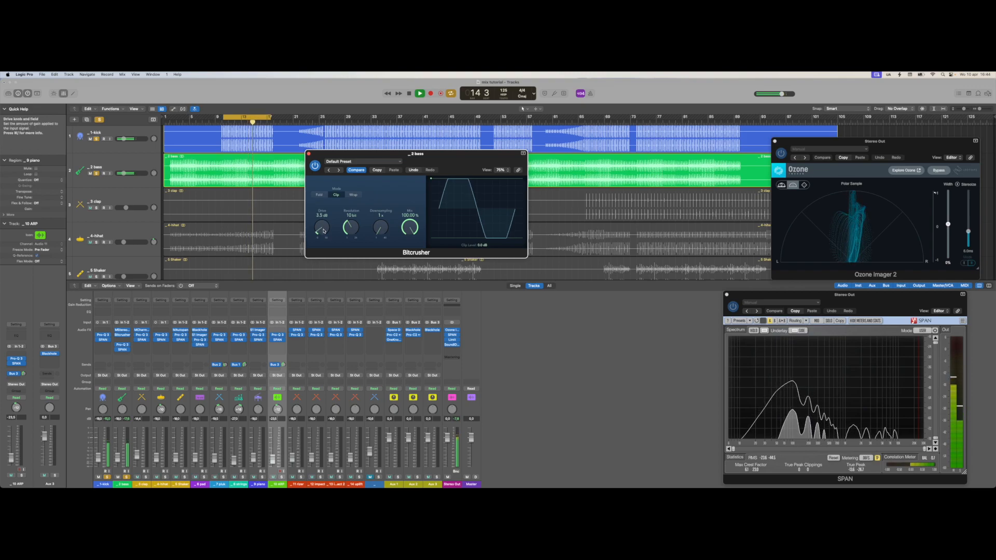
pyautogui.click(316, 167)
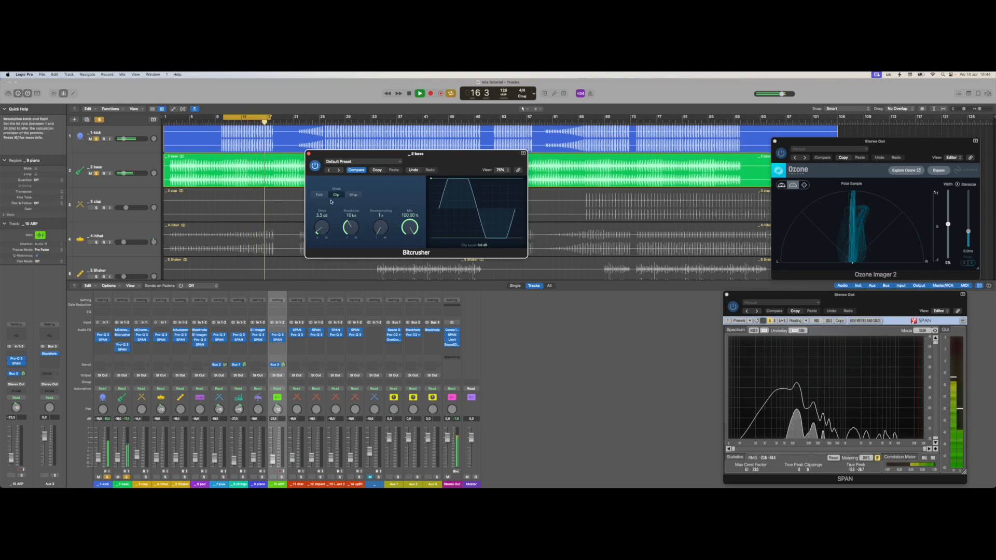
pyautogui.click(309, 154)
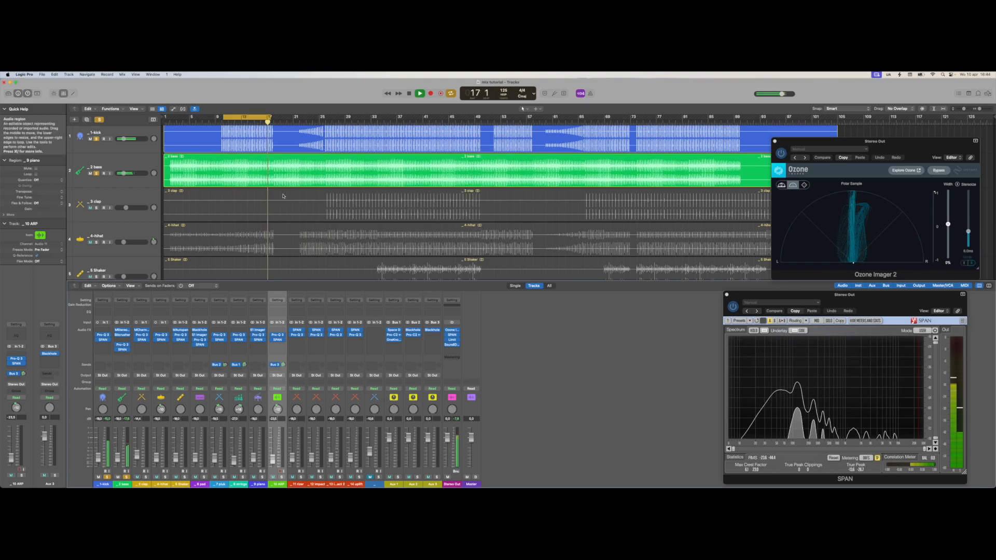
pyautogui.click(123, 345)
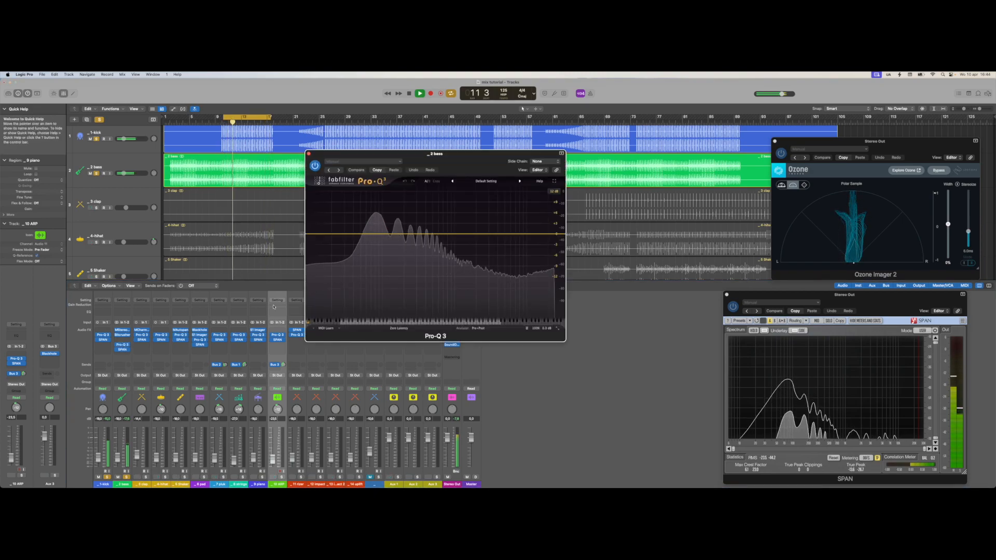
# Try a dynamic bell cut around 50 Hz and an 18 dB/oct low cut in the bass Pro-Q 3.
pyautogui.click(361, 234)
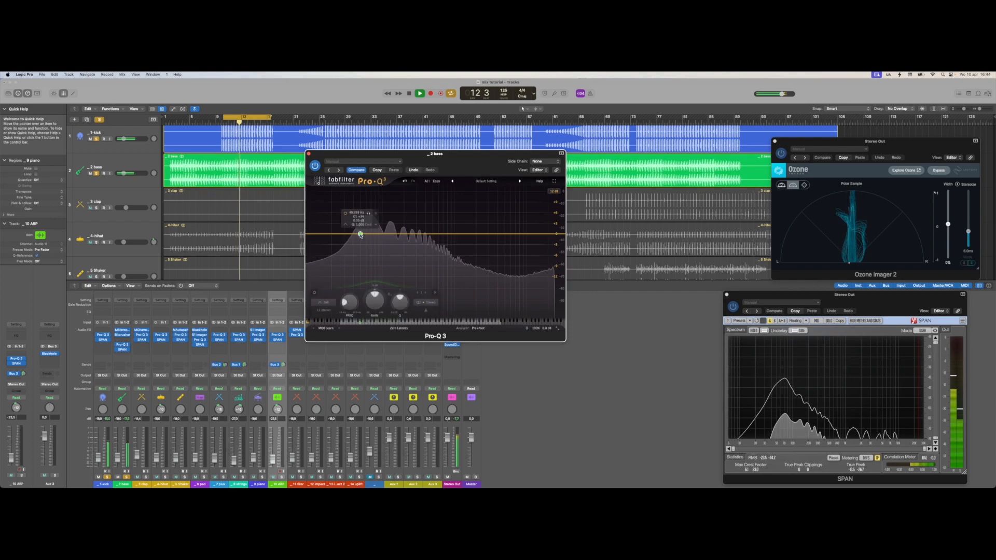
pyautogui.moveTo(364, 234); pyautogui.dragTo(362, 234)
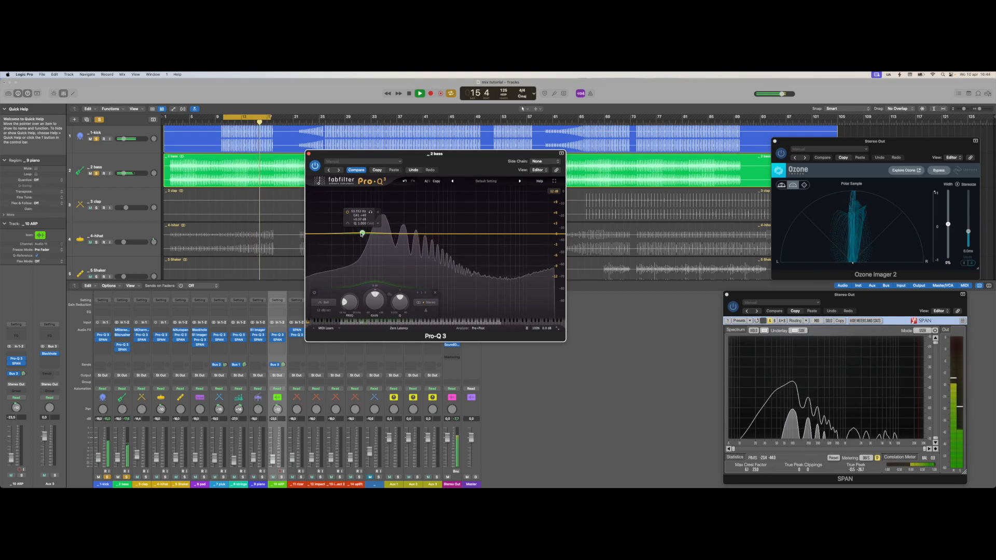
pyautogui.rightClick(362, 233)
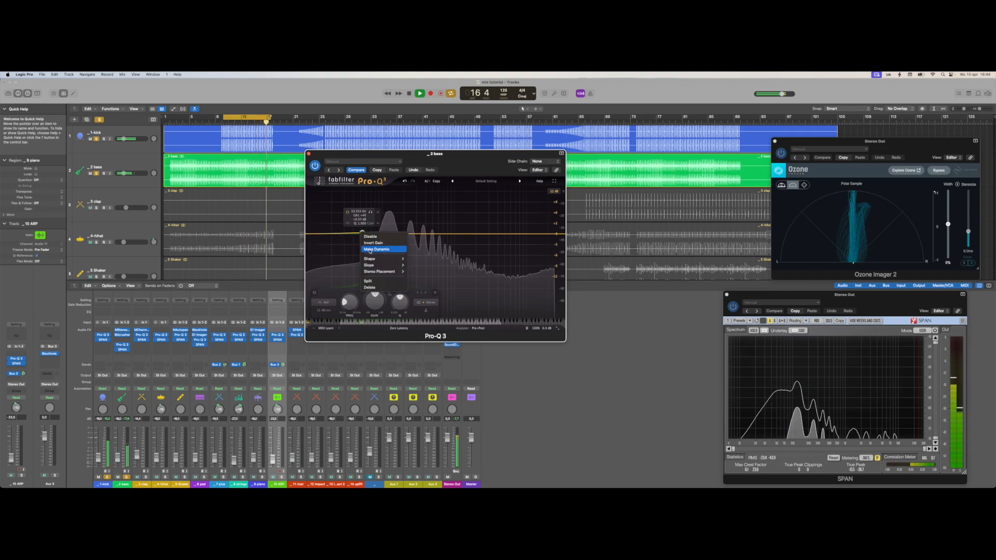
pyautogui.click(370, 251)
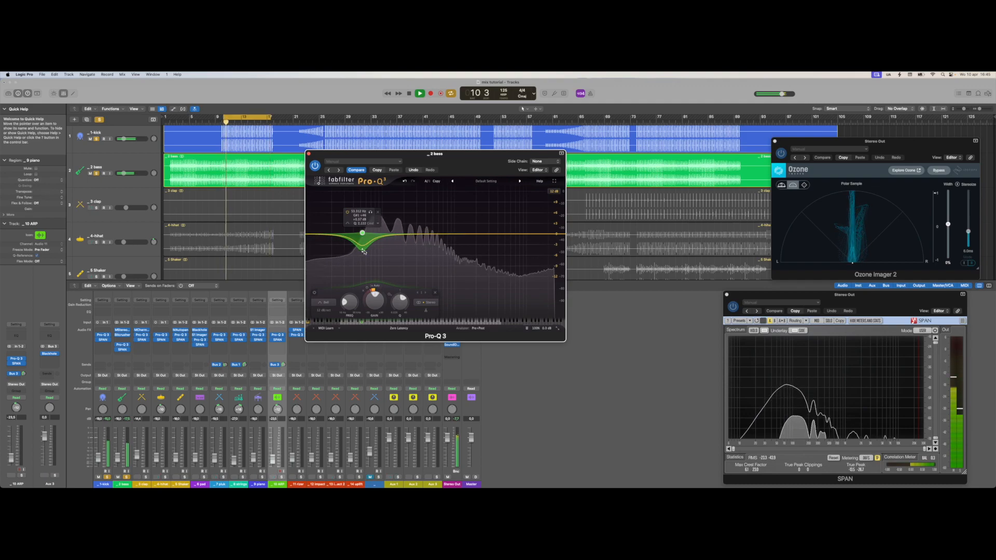
pyautogui.moveTo(363, 251); pyautogui.dragTo(367, 255)
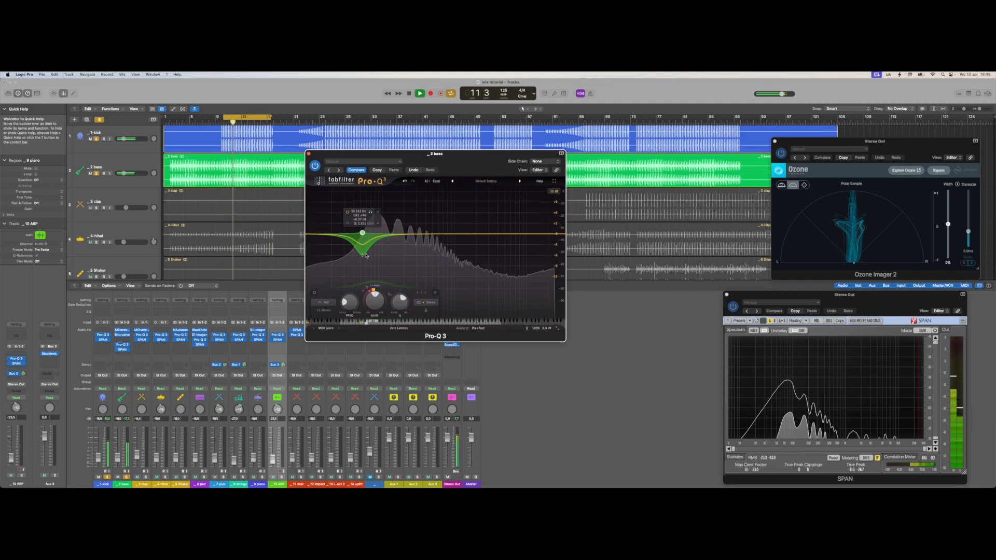
pyautogui.click(311, 234)
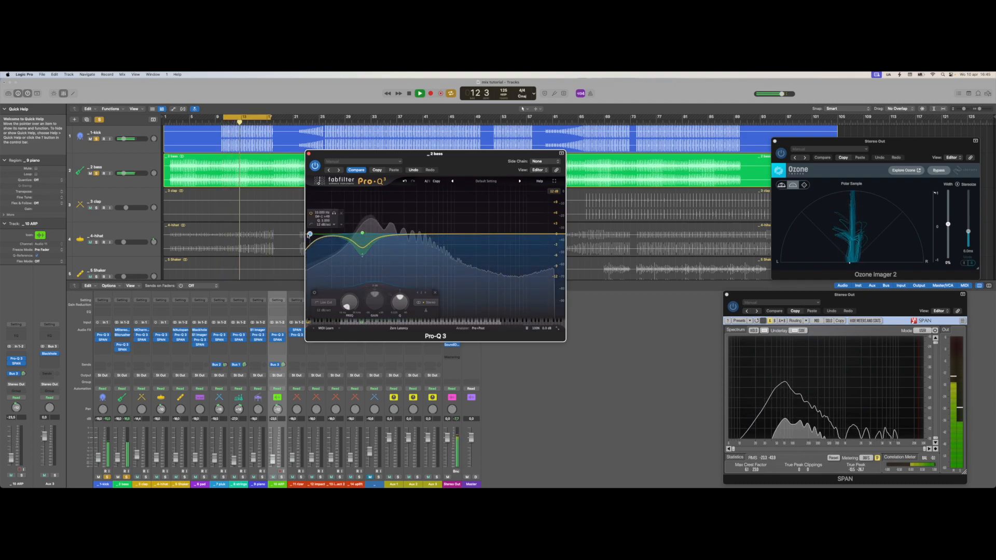
pyautogui.click(326, 243)
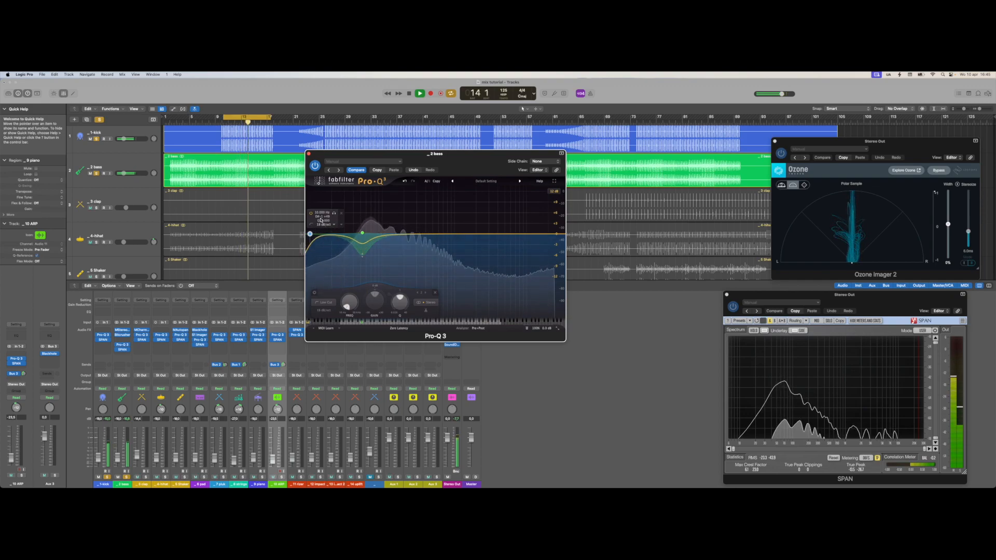
# Take the kick out of solo, audition the bass low cut's frequency and clear the trial EQ curve.
pyautogui.click(107, 477)
pyautogui.moveTo(334, 213)
pyautogui.moveTo(334, 214); pyautogui.dragTo(368, 216)
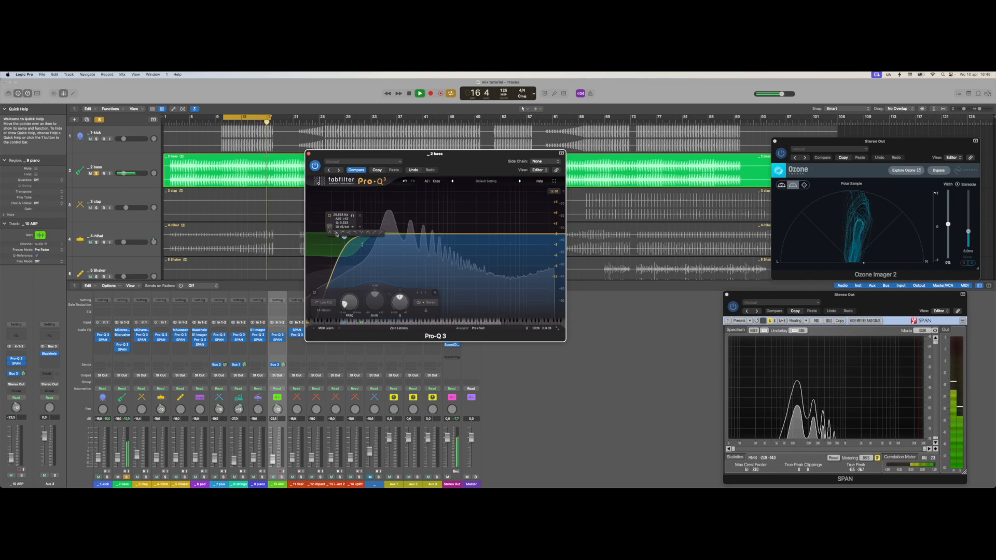
pyautogui.click(330, 233)
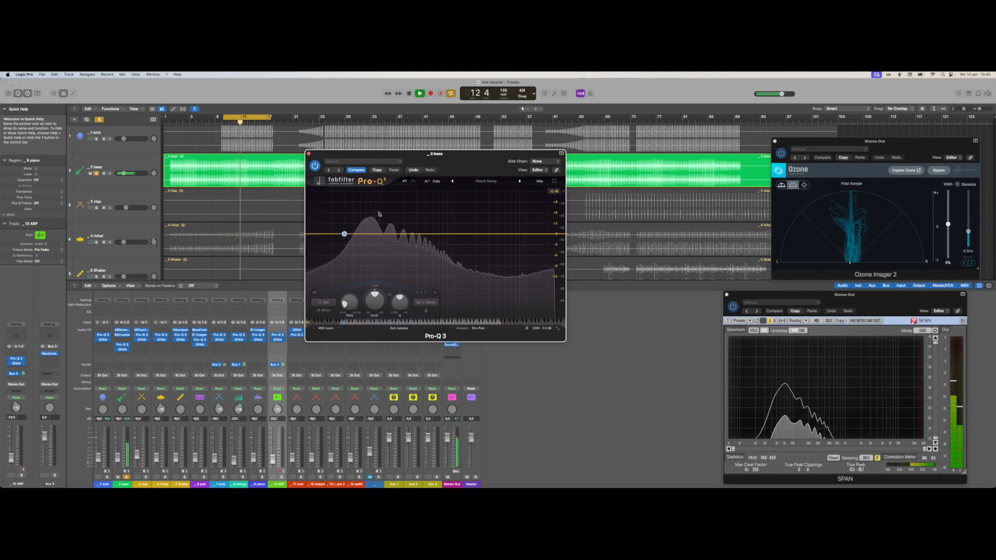
# Create a dynamic bell cut at about 57 Hz in the bass Pro-Q 3 and narrow it.
pyautogui.click(365, 234)
pyautogui.moveTo(365, 233); pyautogui.dragTo(361, 234)
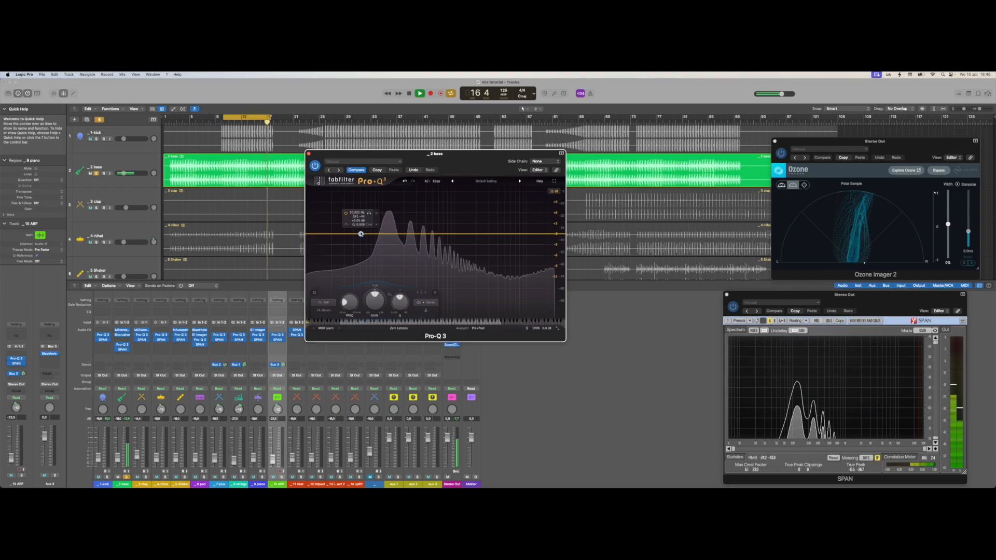
pyautogui.rightClick(361, 234)
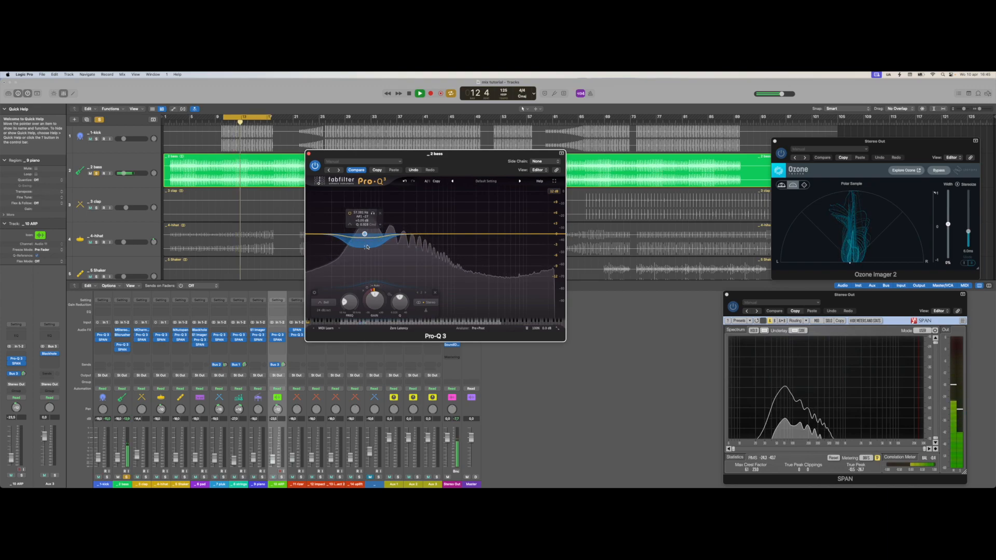
pyautogui.moveTo(365, 247); pyautogui.dragTo(364, 252)
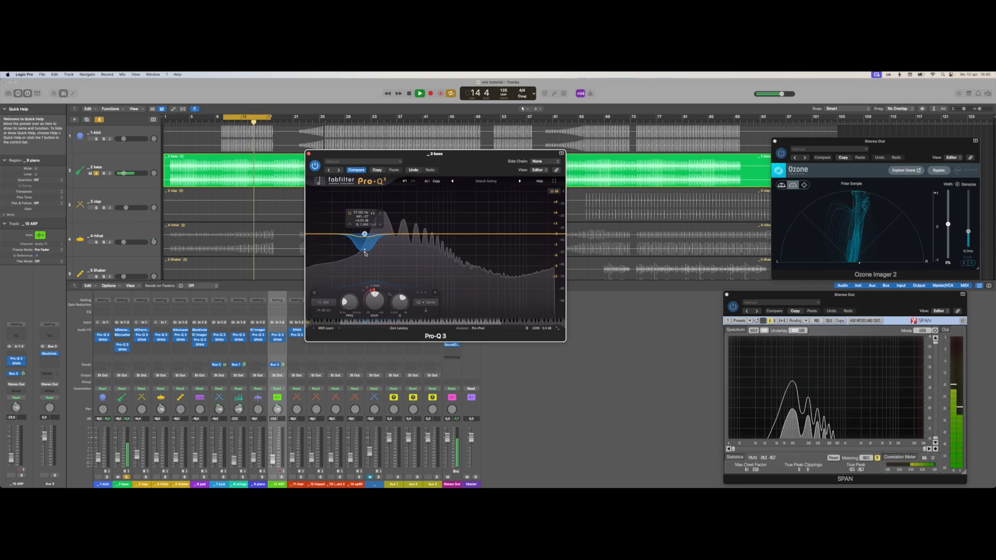
# Add a low cut with an 18 dB/oct slope to the bass EQ and sweep its frequency while auditioning the band.
pyautogui.click(311, 234)
pyautogui.click(327, 224)
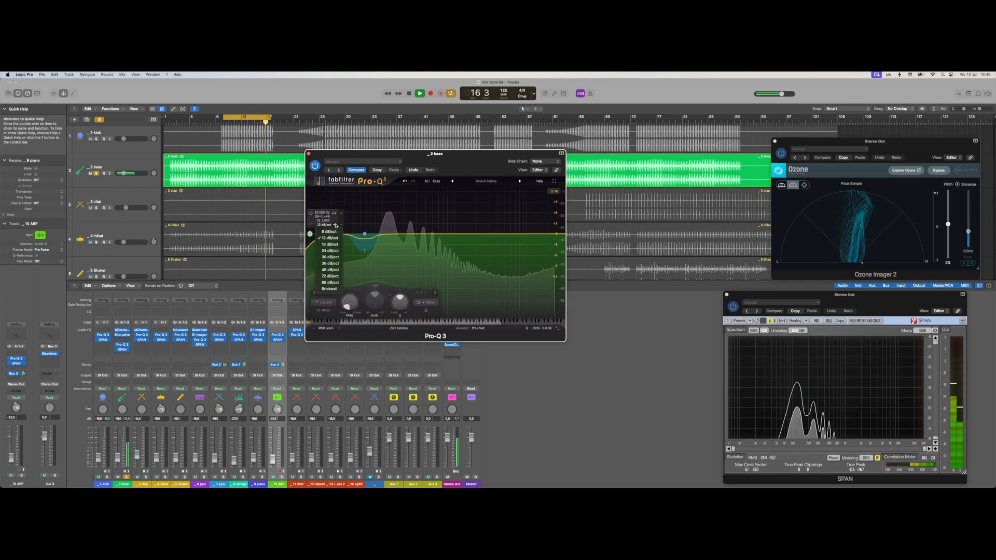
pyautogui.click(331, 244)
pyautogui.moveTo(347, 217); pyautogui.dragTo(366, 217)
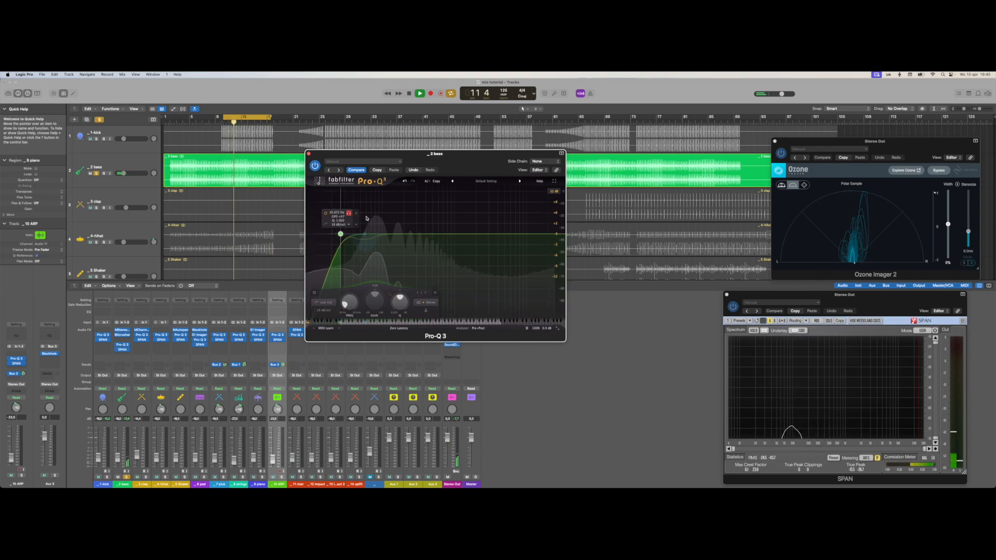
# Change the low cut's shape to a low shelf and pull it down at about 30 Hz.
pyautogui.click(365, 234)
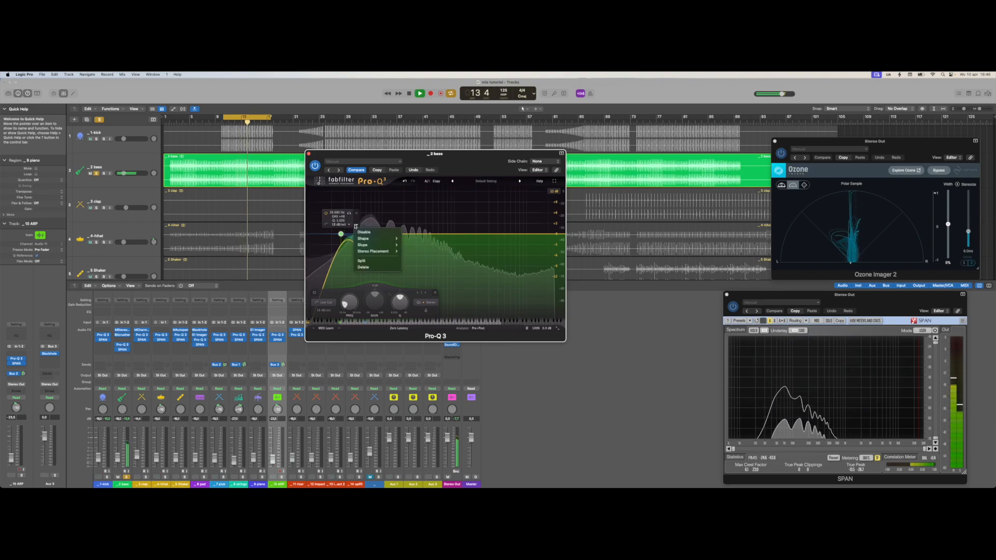
pyautogui.click(327, 226)
pyautogui.click(326, 225)
pyautogui.click(330, 231)
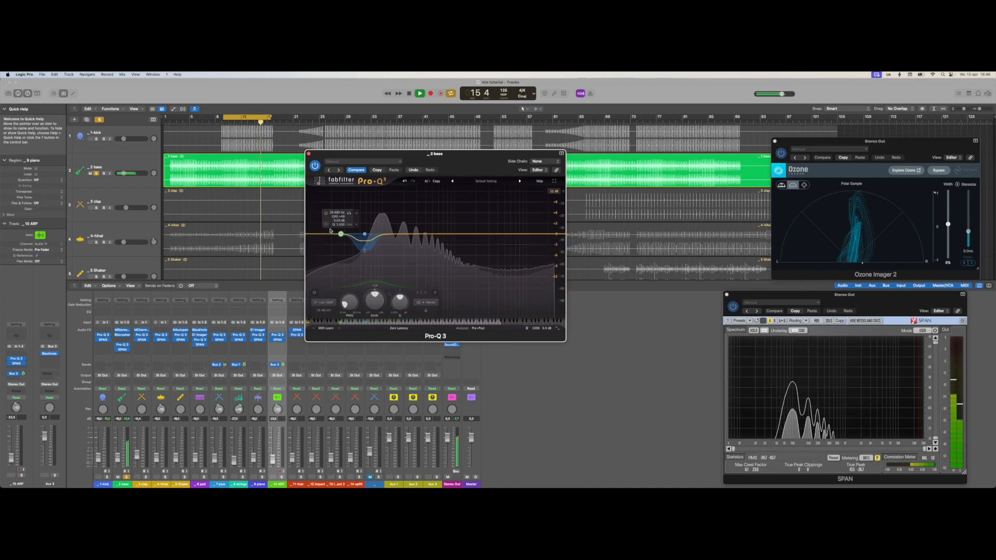
pyautogui.moveTo(341, 233); pyautogui.dragTo(342, 264)
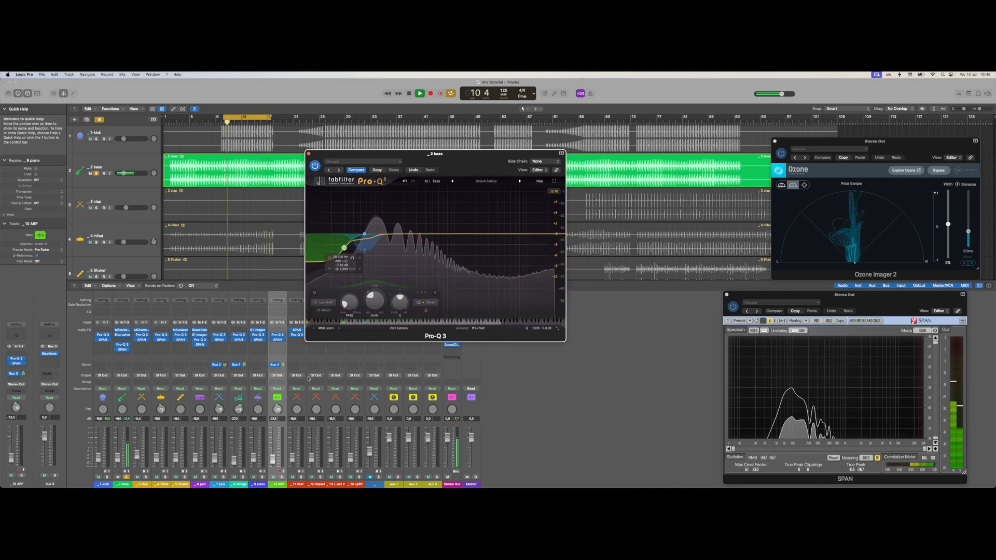
# Take the bass out of solo, sweep a narrow boost through its low end and turn it into a narrow dynamic cut.
pyautogui.click(126, 476)
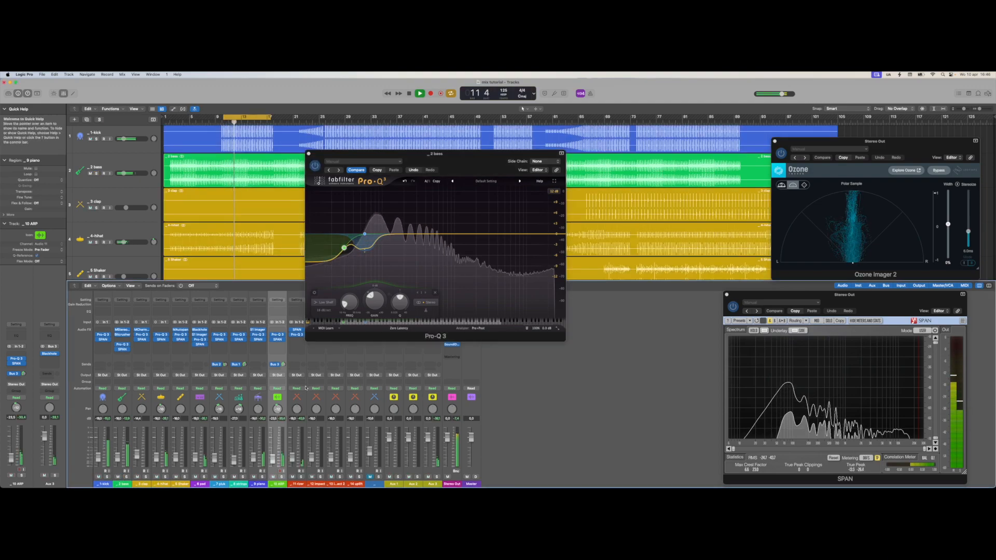
pyautogui.moveTo(387, 237); pyautogui.dragTo(374, 202)
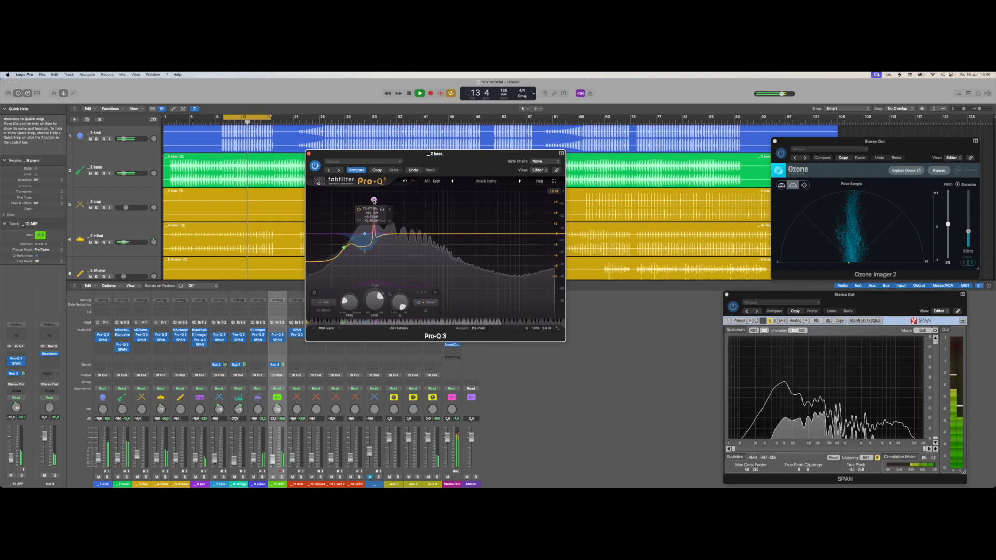
pyautogui.moveTo(383, 209); pyautogui.dragTo(391, 210)
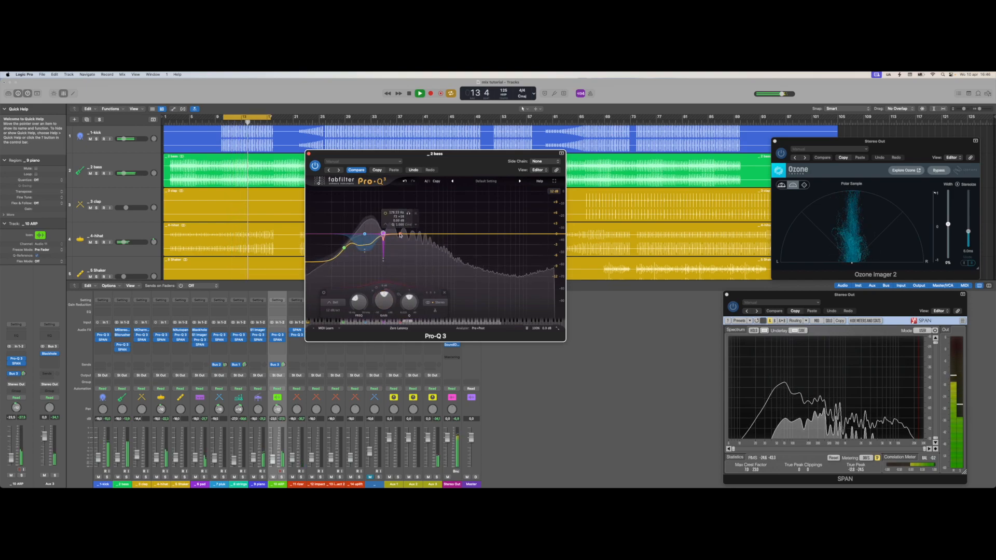
# Sweep a second narrow band through the bass lows in solo and make it a dynamic cut at about 175 Hz.
pyautogui.scroll(10, 401, 233)
pyautogui.moveTo(396, 208); pyautogui.dragTo(376, 212)
pyautogui.click(403, 212)
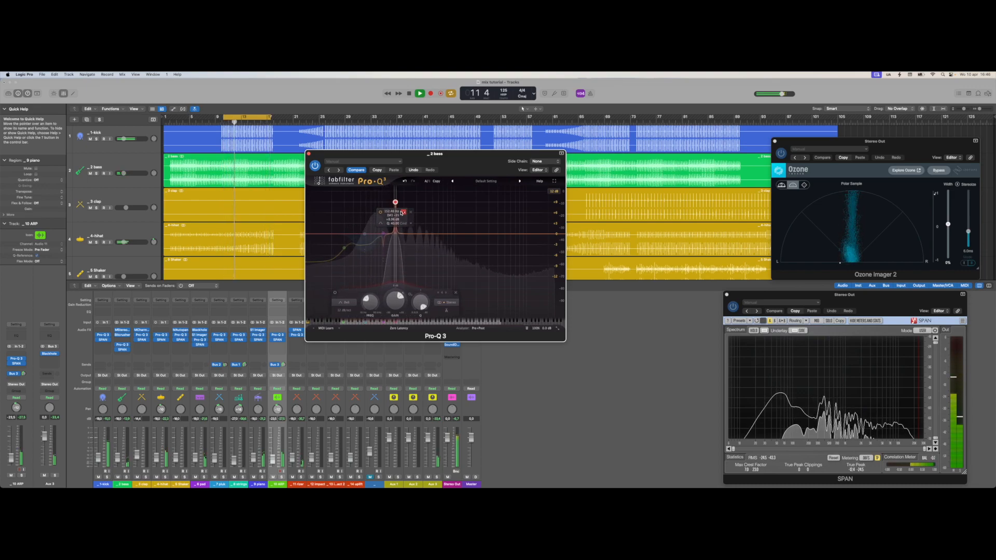
pyautogui.moveTo(402, 212); pyautogui.dragTo(406, 213)
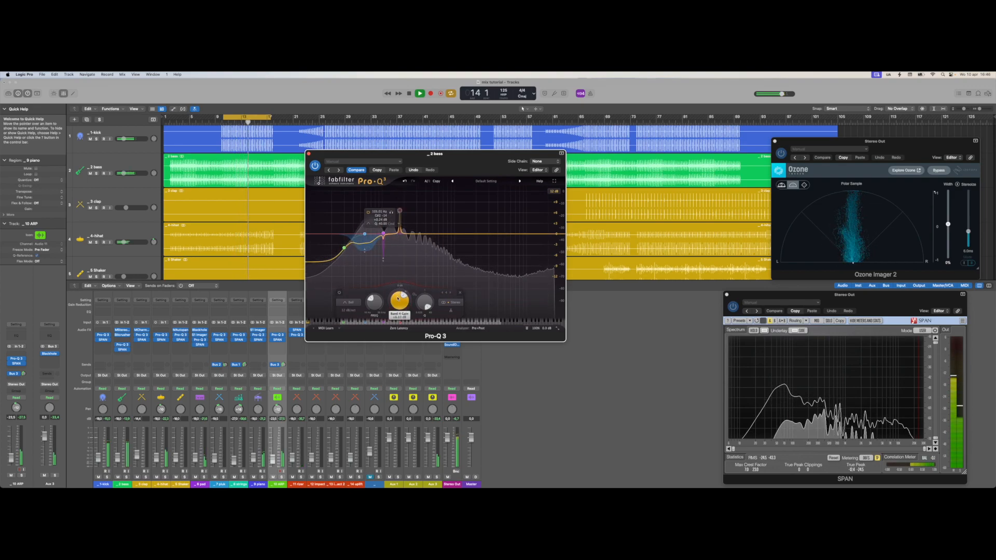
pyautogui.rightClick(400, 232)
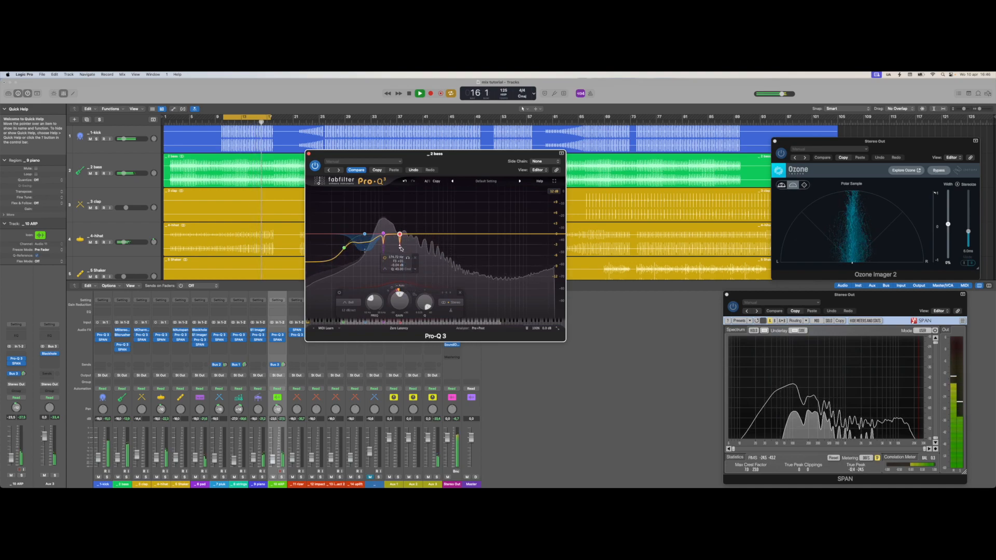
# Add a dynamic bell boost with its own stereo placement to the bass midrange, plus a high cut in the upper treble.
pyautogui.moveTo(430, 234); pyautogui.dragTo(439, 221)
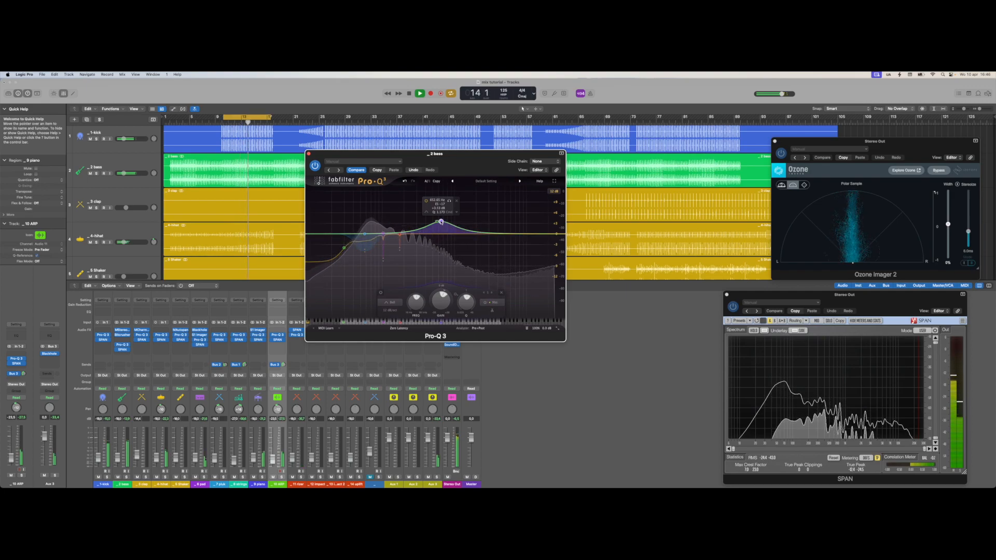
pyautogui.moveTo(441, 233); pyautogui.dragTo(442, 234)
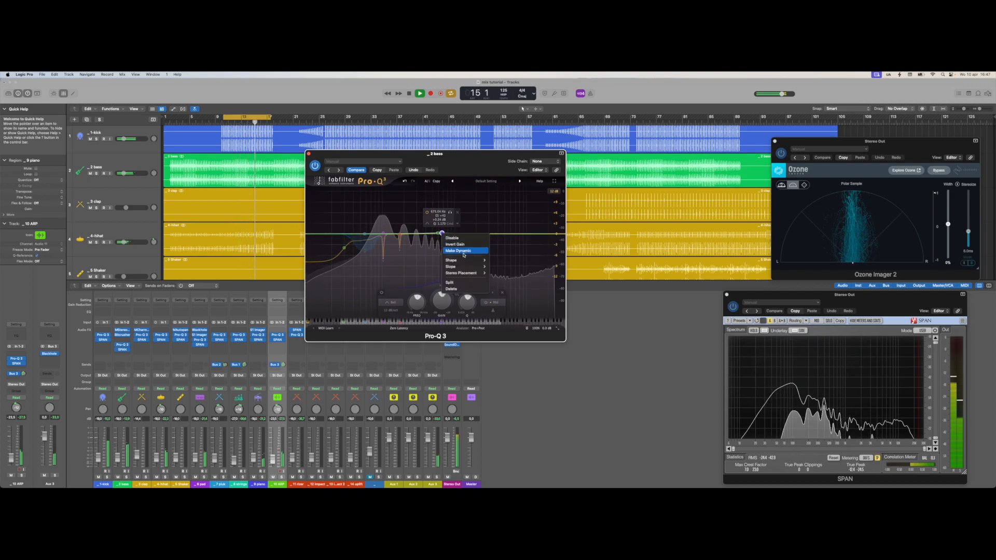
pyautogui.moveTo(441, 233); pyautogui.dragTo(443, 221)
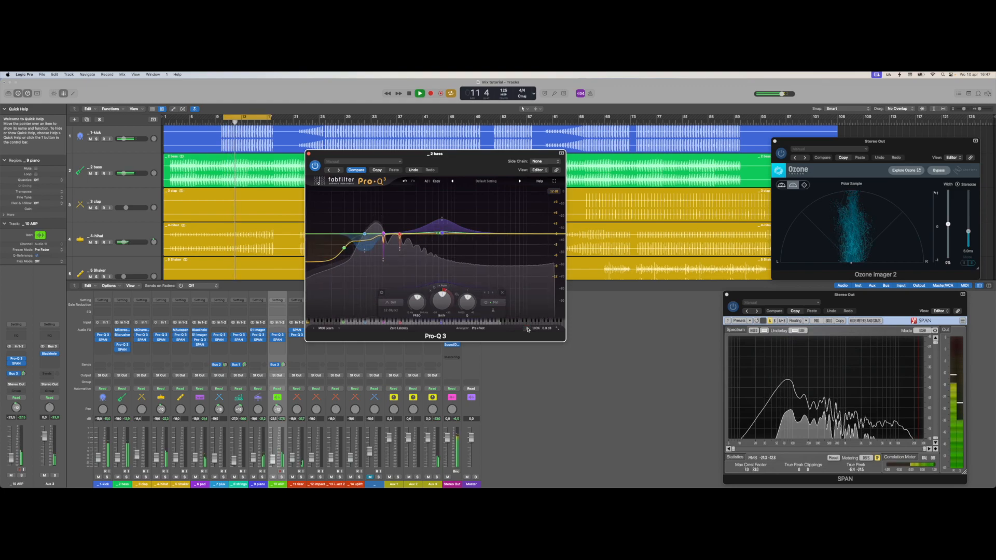
pyautogui.click(562, 234)
pyautogui.moveTo(559, 232); pyautogui.dragTo(525, 227)
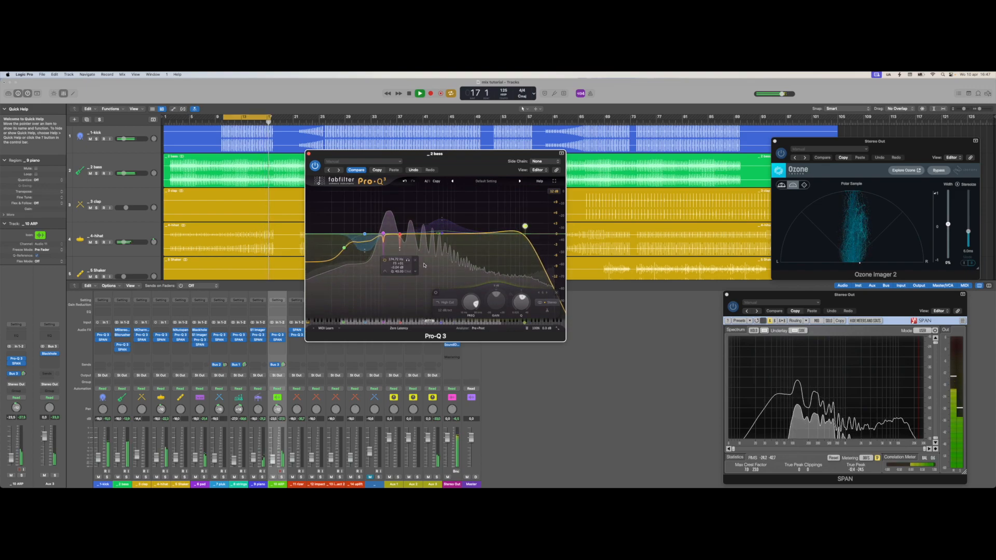
# Adjust the dynamic cut on the bass's lowest bell band and close the bass EQ.
pyautogui.click(365, 253)
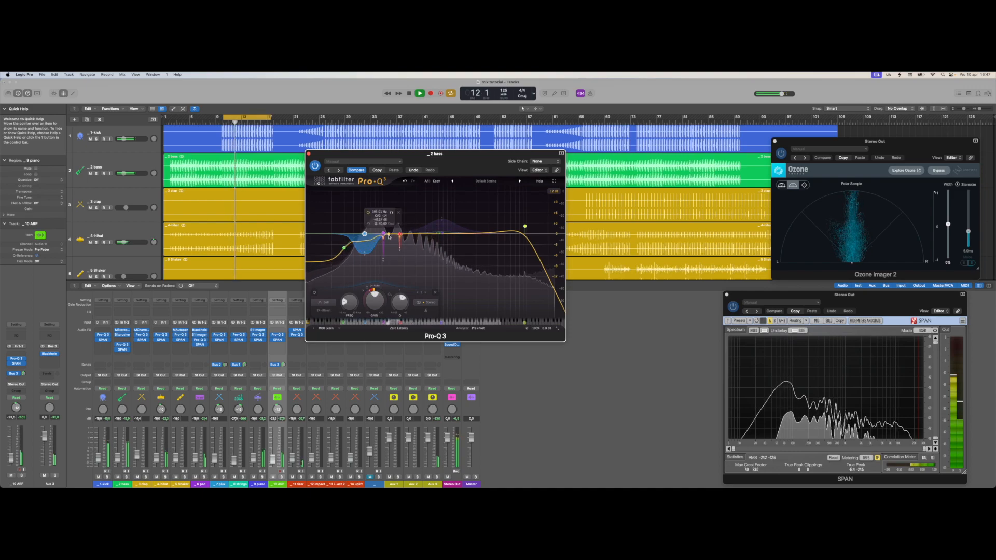
pyautogui.click(526, 328)
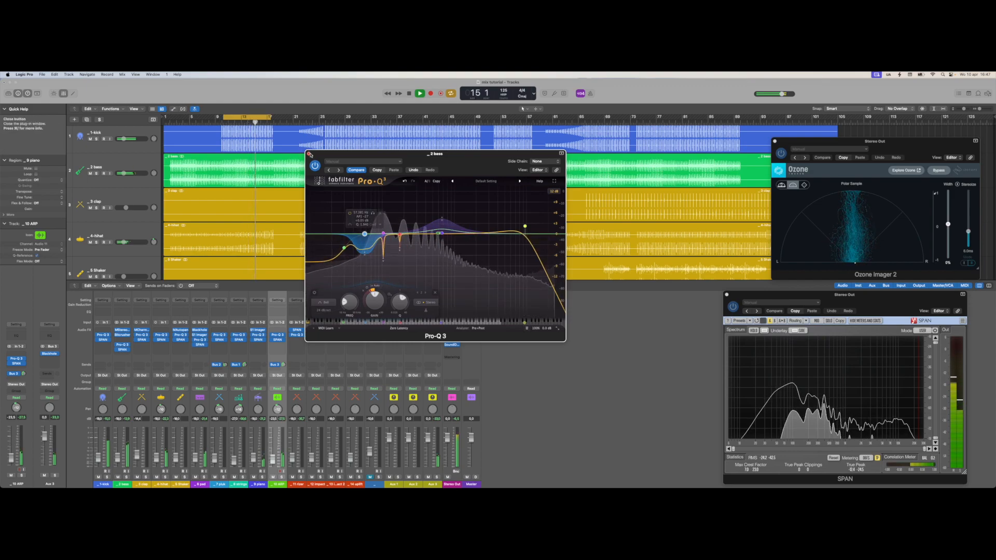
pyautogui.click(309, 153)
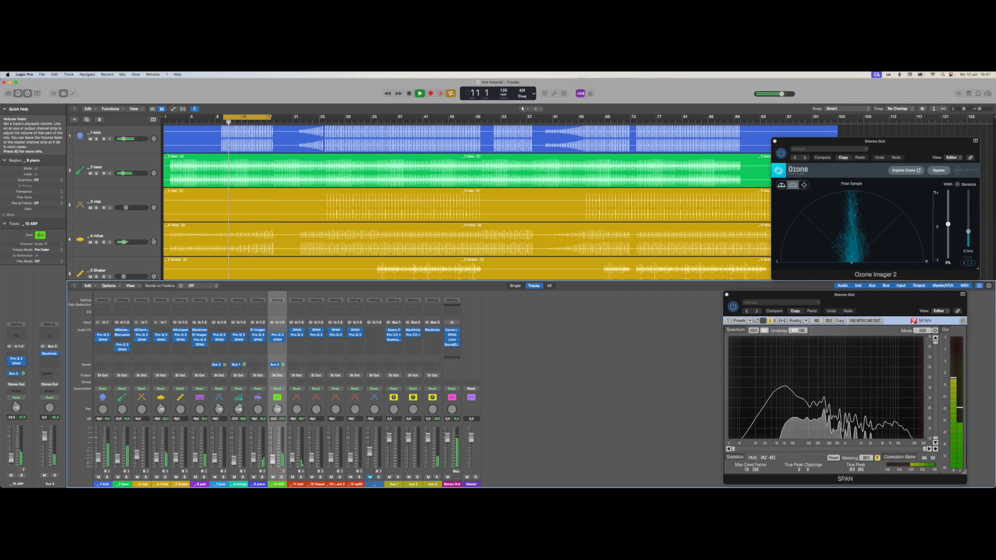
# Solo the reference track briefly to compare it with the mix, then unsolo it and stop playback.
pyautogui.click(378, 477)
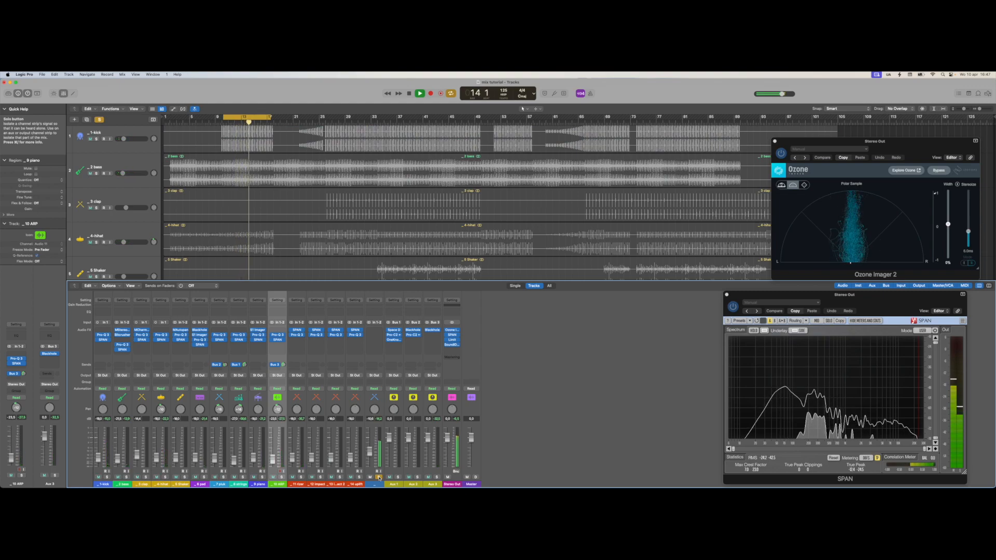
pyautogui.click(378, 478)
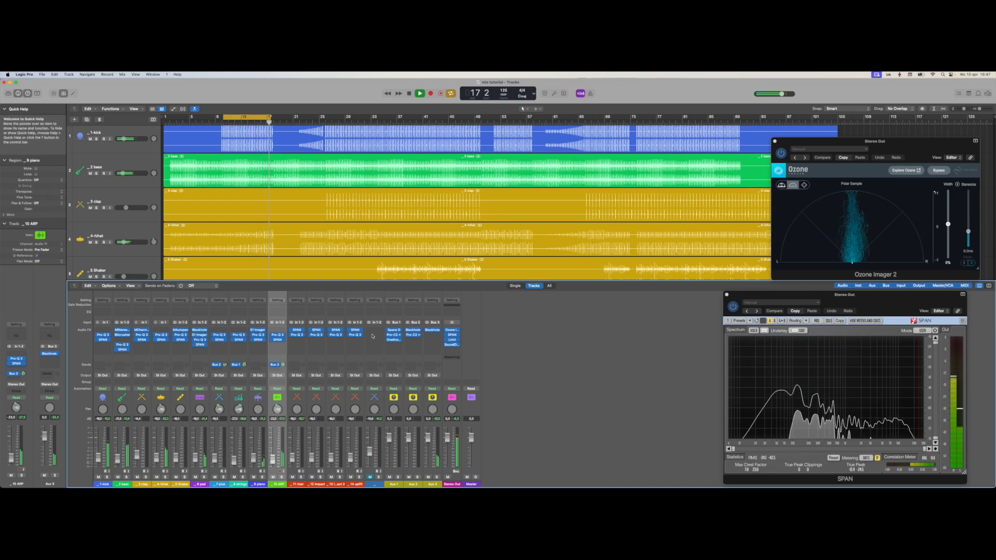
pyautogui.press('space')
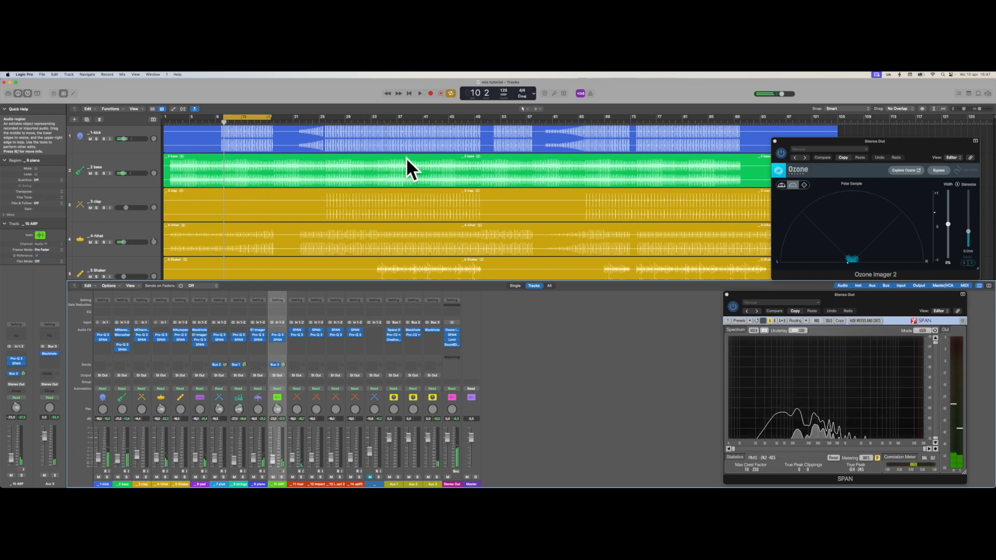
# Move the cycle range over the riser's opening clips and reorder the riser channel's plug-ins so SPAN follows Pro-Q 3.
pyautogui.scroll(-6, 405, 162)
pyautogui.scroll(-7, 404, 162)
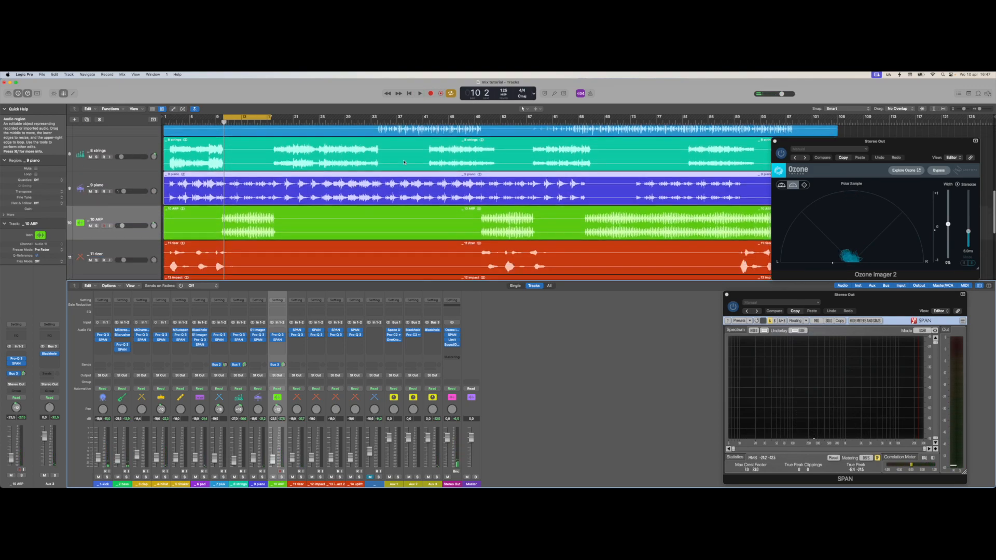
pyautogui.moveTo(252, 117); pyautogui.dragTo(207, 115)
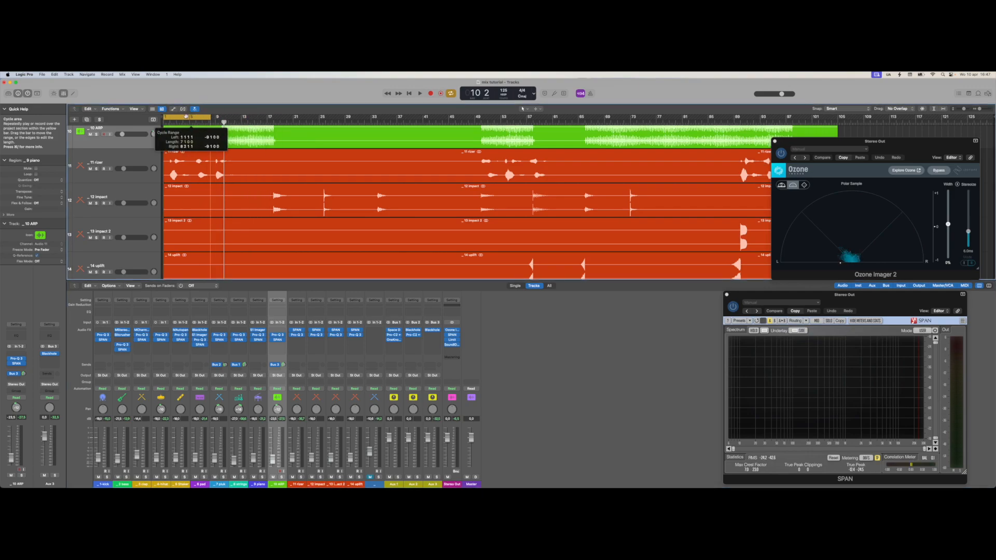
pyautogui.moveTo(209, 116); pyautogui.dragTo(221, 117)
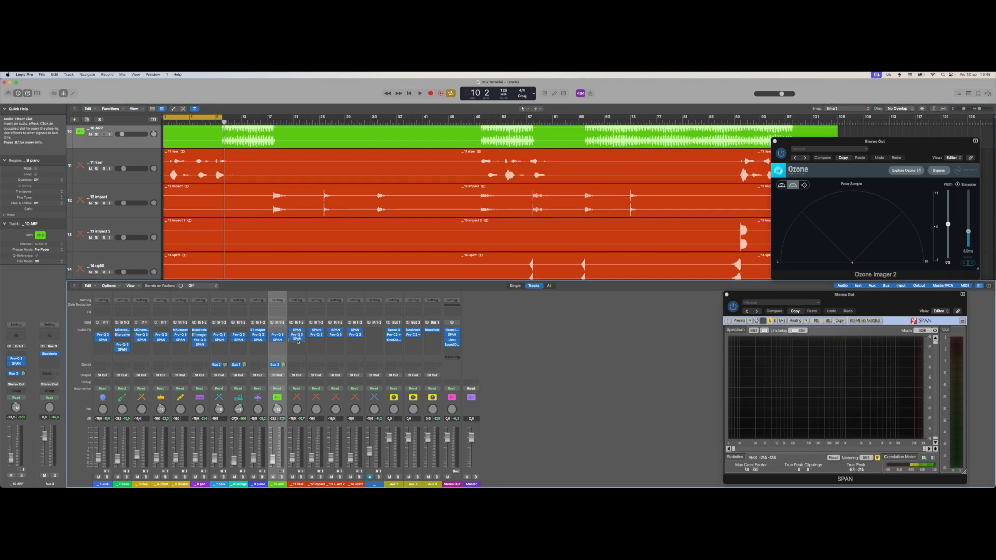
pyautogui.moveTo(297, 331); pyautogui.dragTo(298, 341)
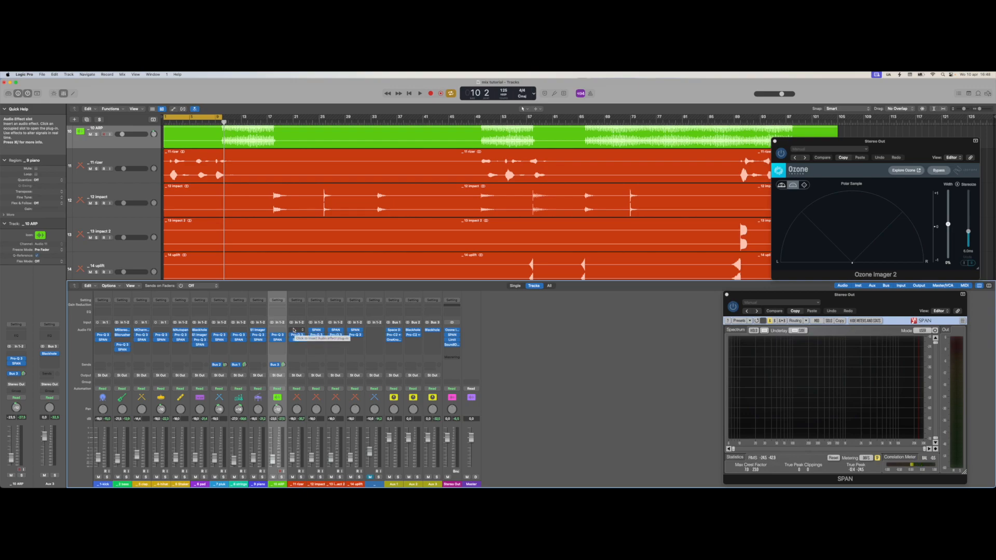
pyautogui.press('space')
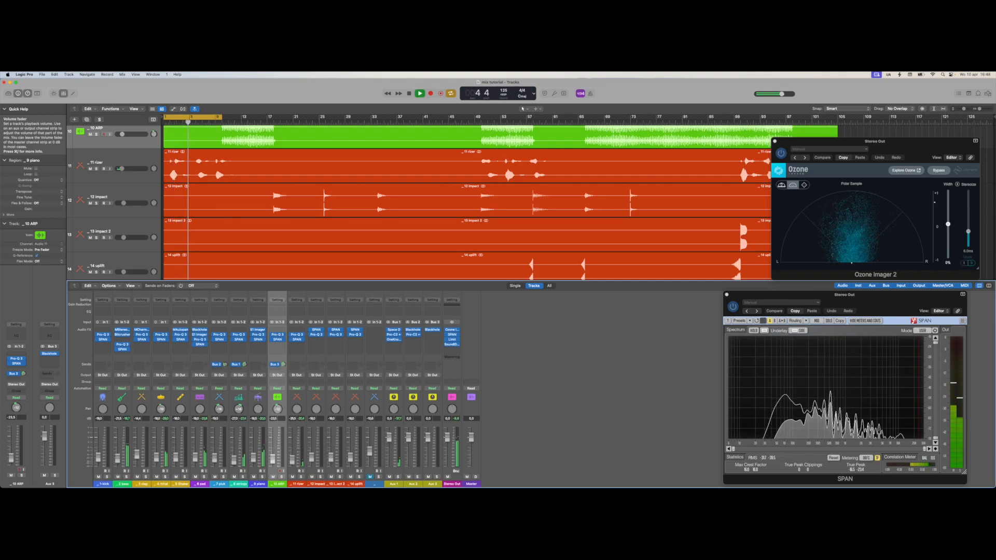
# Insert a Space Designer reverb on the riser channel and raise its X-Over to about 710 Hz.
pyautogui.click(298, 344)
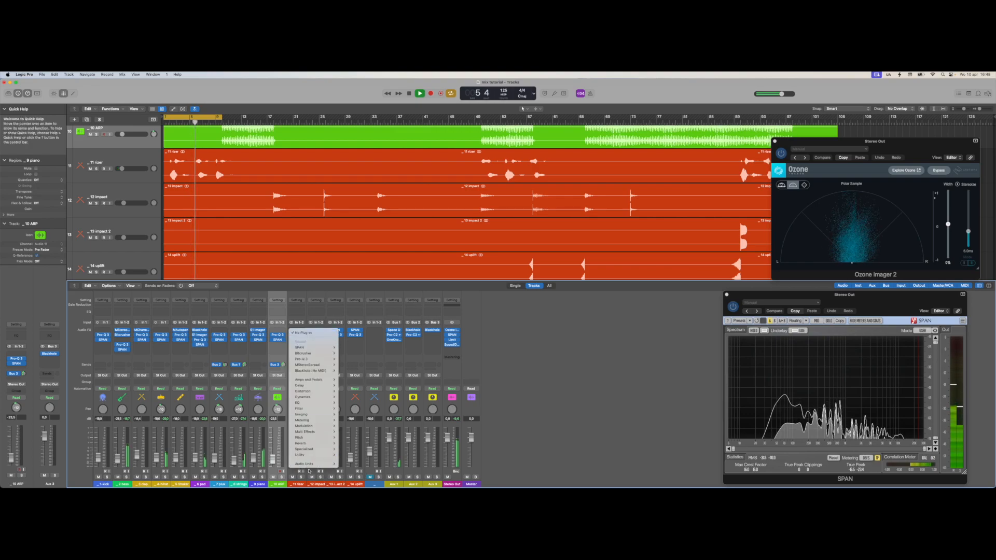
pyautogui.moveTo(315, 447)
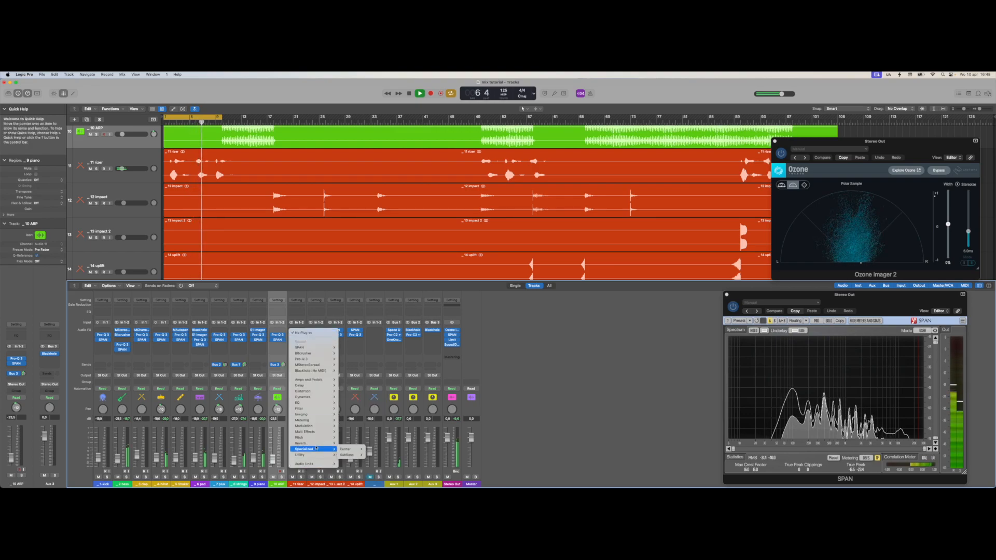
pyautogui.click(385, 461)
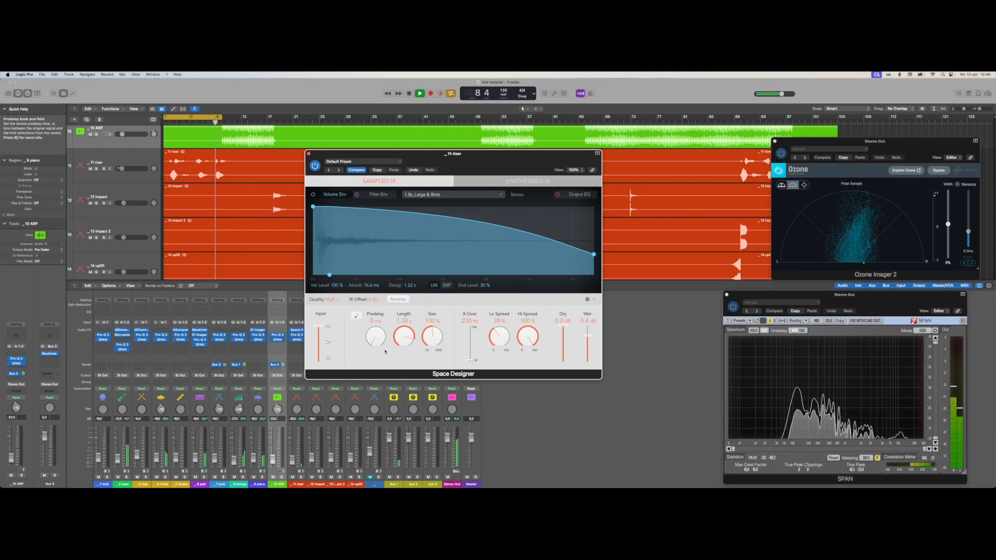
pyautogui.moveTo(472, 360); pyautogui.dragTo(477, 350)
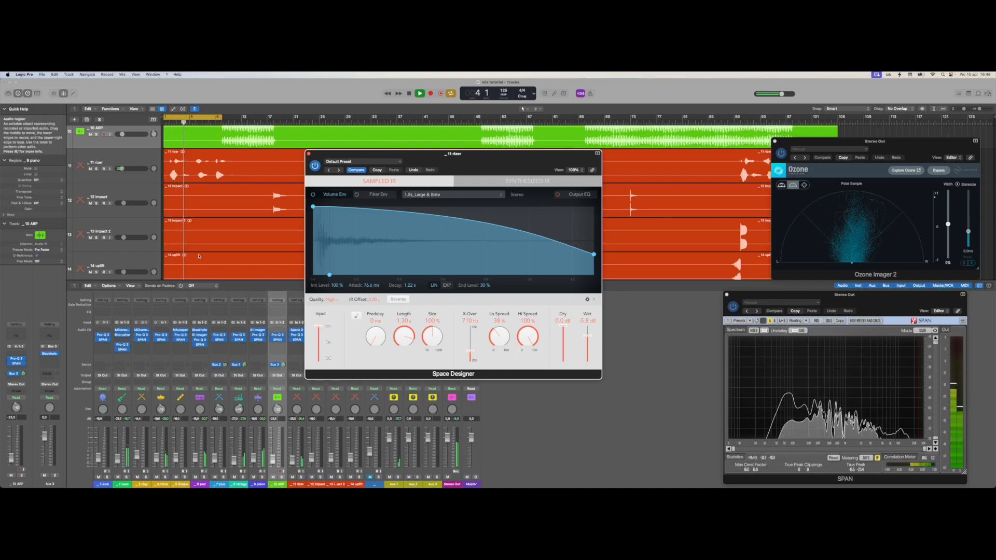
# Shift the cycle's start to about bar 2 and fine-tune the riser's volume fader while replaying its opening clips.
pyautogui.press('space')
pyautogui.moveTo(164, 117); pyautogui.dragTo(170, 117)
pyautogui.press('space')
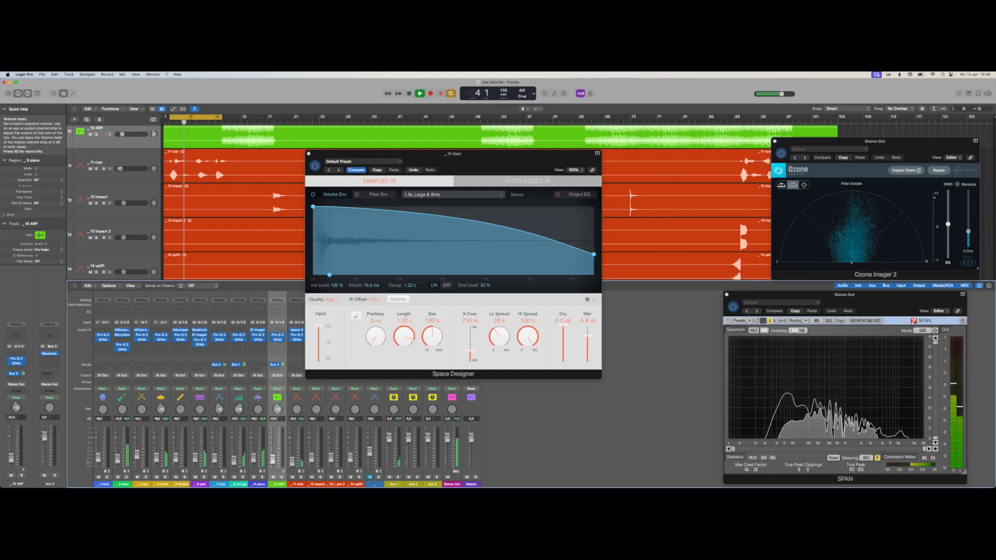
pyautogui.press('space')
pyautogui.press('space')
pyautogui.moveTo(292, 461); pyautogui.dragTo(292, 461)
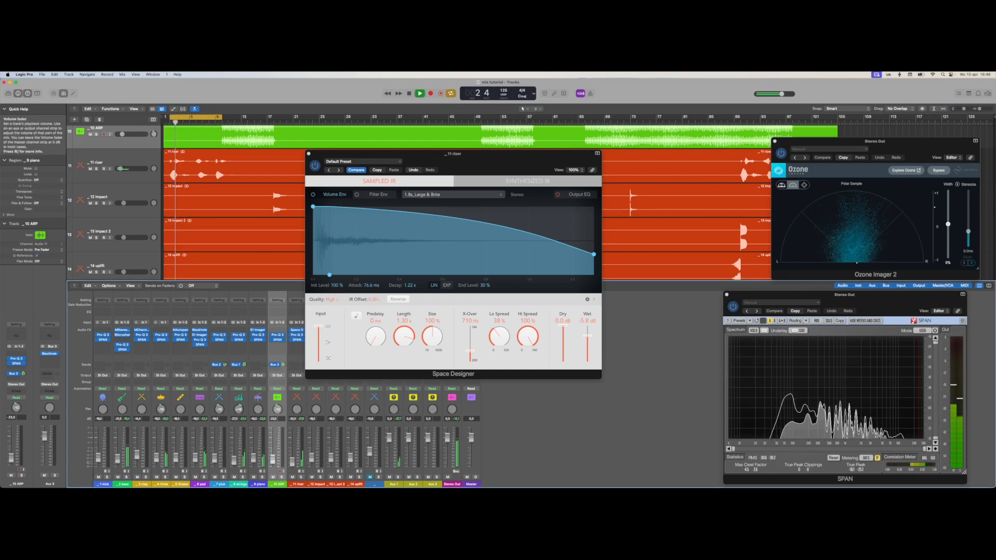
pyautogui.press('space')
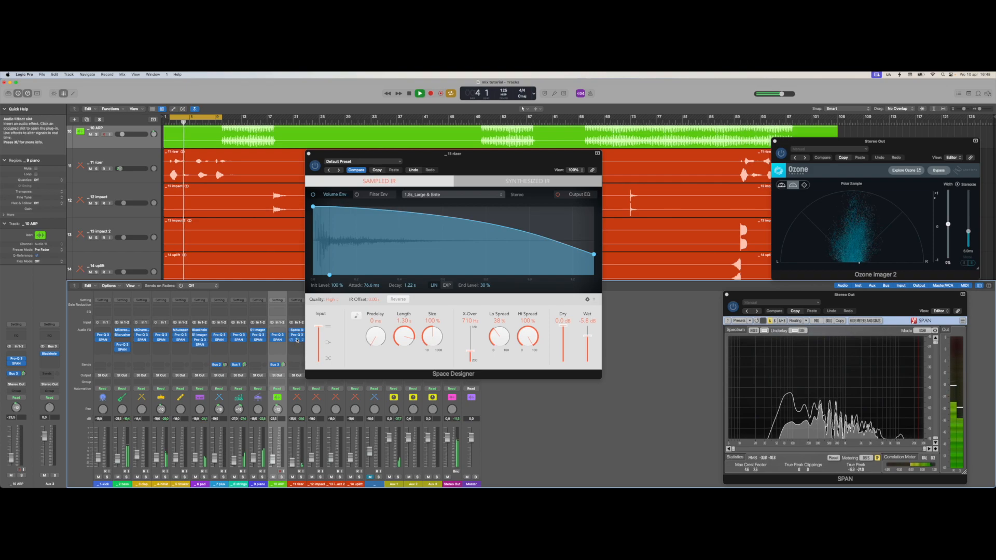
# Add a low cut at about 270 Hz to the riser's Pro-Q 3, then close its EQ and reverb windows.
pyautogui.click(297, 335)
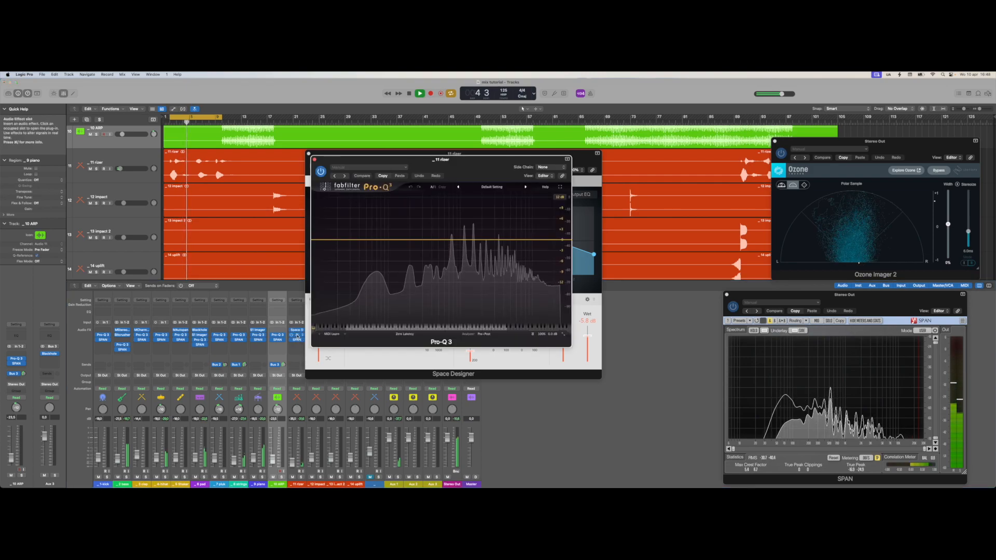
pyautogui.click(315, 240)
pyautogui.moveTo(315, 241); pyautogui.dragTo(405, 240)
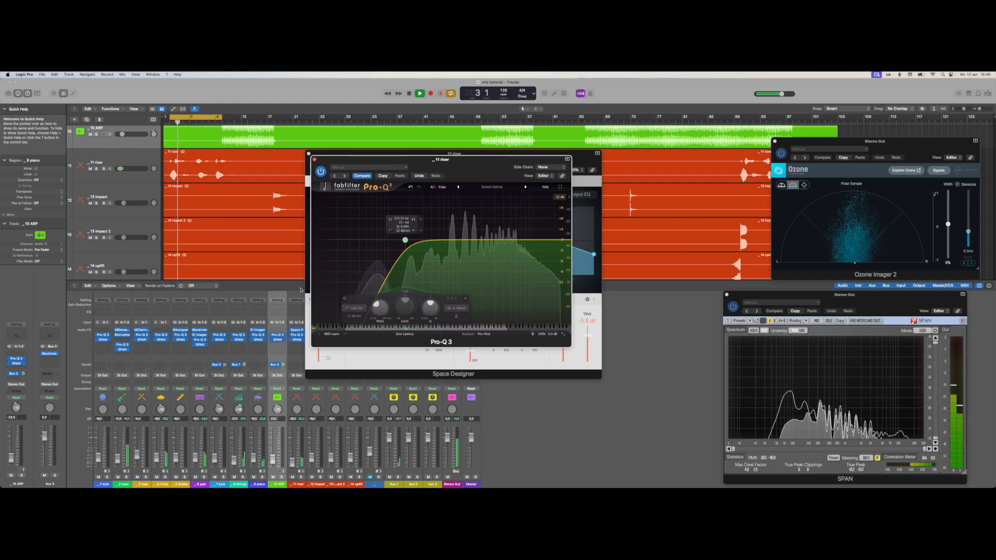
pyautogui.click(315, 159)
pyautogui.click(309, 154)
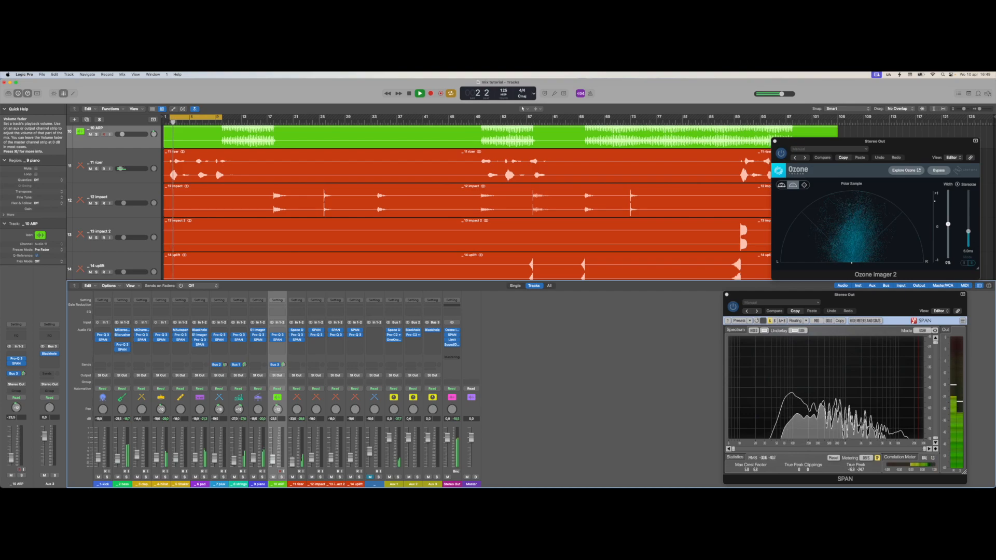
# Move the cycle range to the first impact hit around bar 18 and audition it.
pyautogui.press('space')
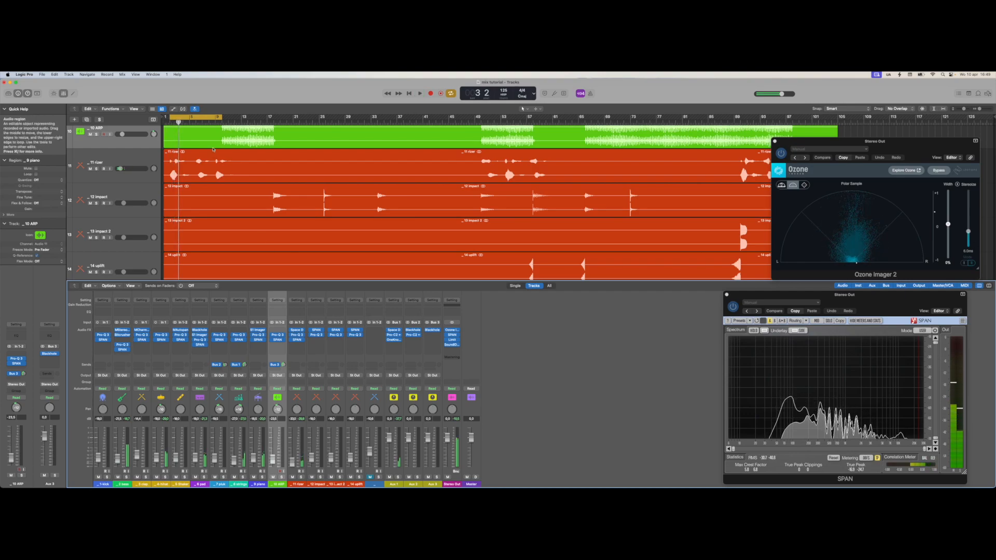
pyautogui.moveTo(202, 117); pyautogui.dragTo(299, 121)
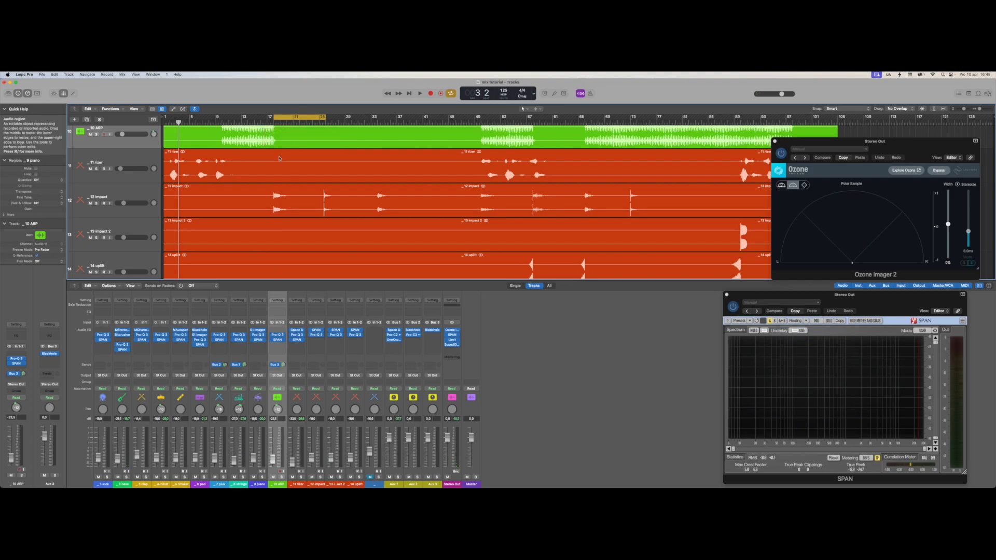
pyautogui.press('space')
pyautogui.press('space')
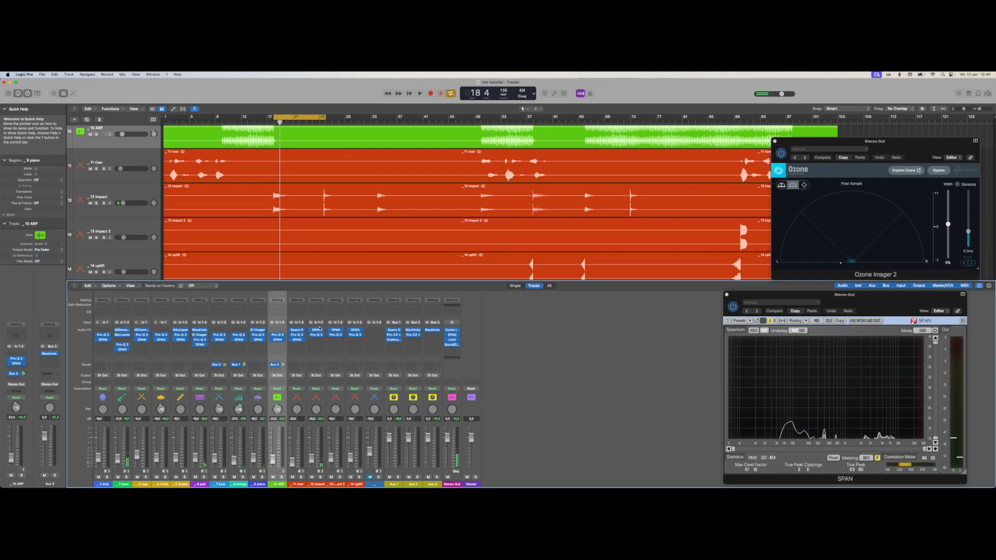
# Insert a Sample Delay on the impact channel, raise its right delay, and play the hit.
pyautogui.click(317, 331)
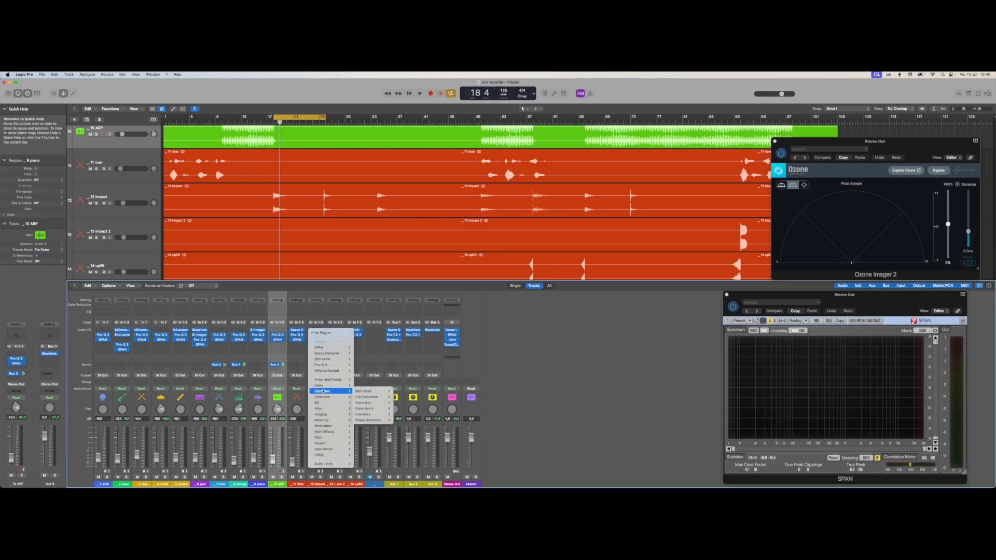
pyautogui.click(366, 397)
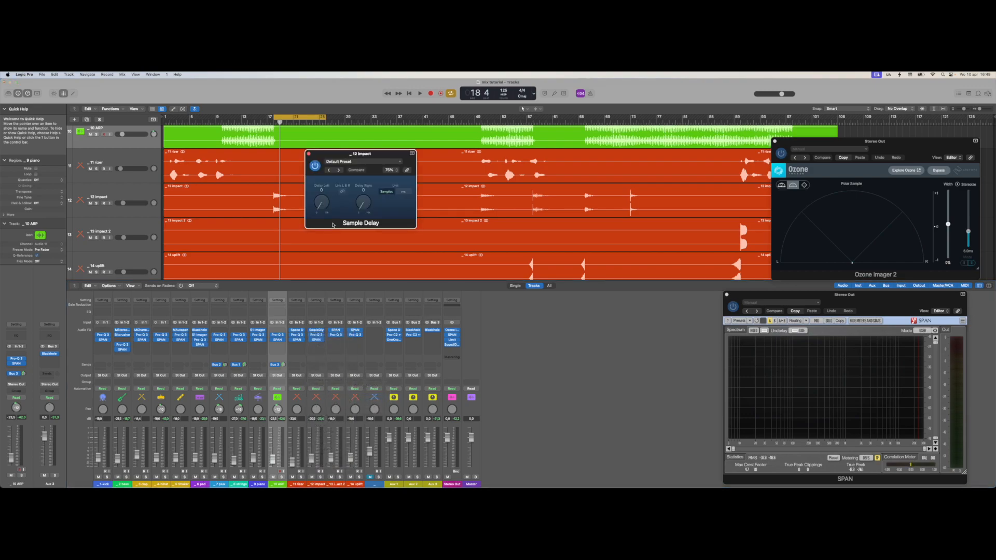
pyautogui.moveTo(363, 207); pyautogui.dragTo(360, 202)
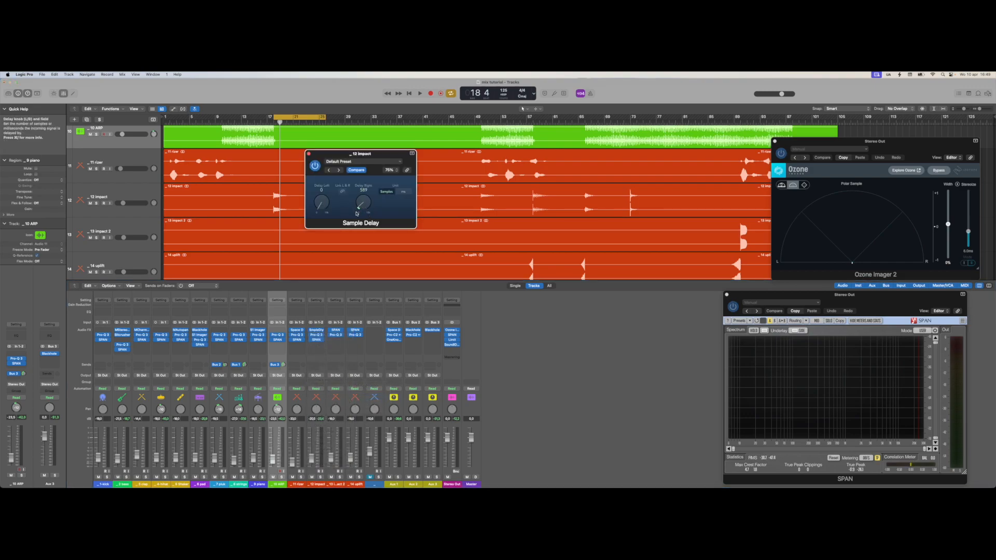
pyautogui.click(308, 153)
pyautogui.press('space')
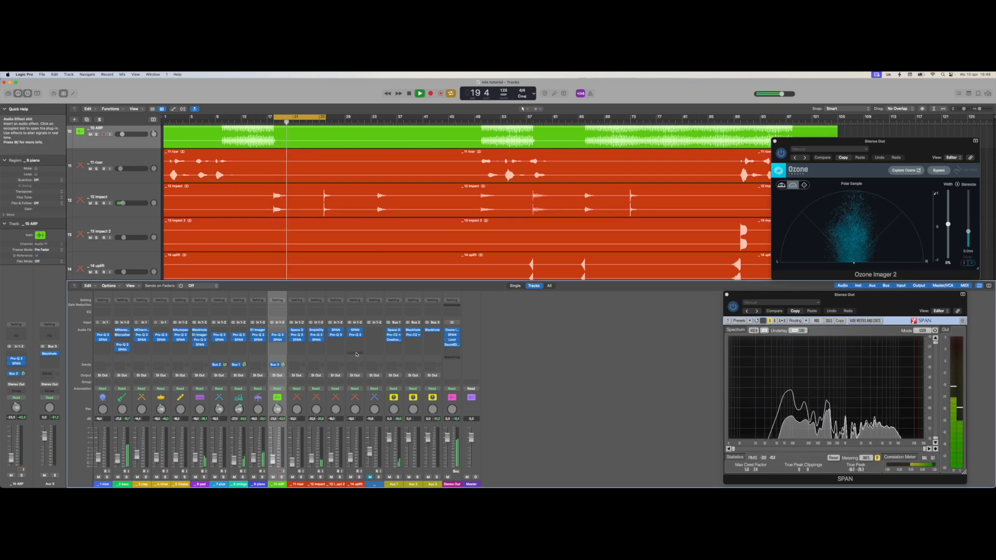
# Send the impact channel to Bus 3, raise the send level, and replay the hit.
pyautogui.click(314, 365)
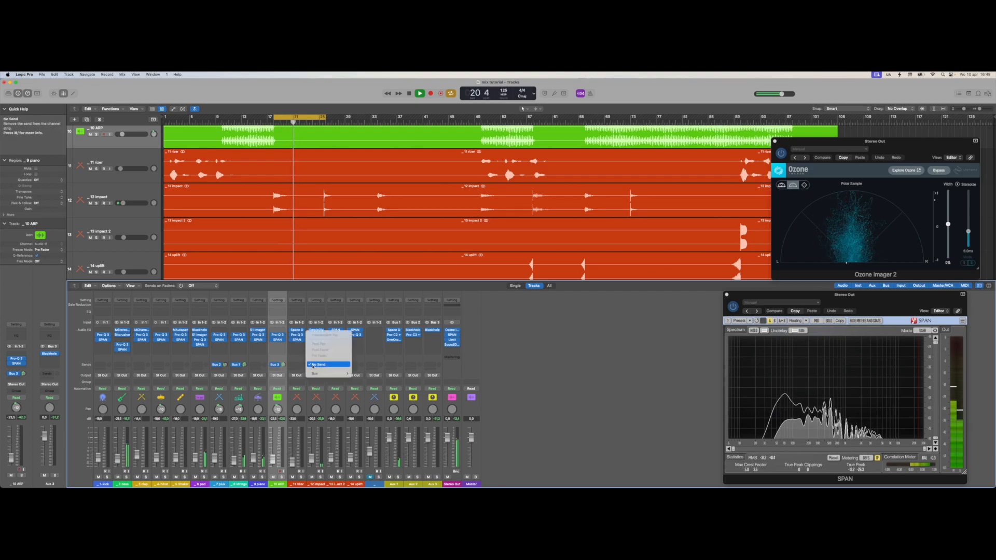
pyautogui.moveTo(318, 374)
pyautogui.click(370, 271)
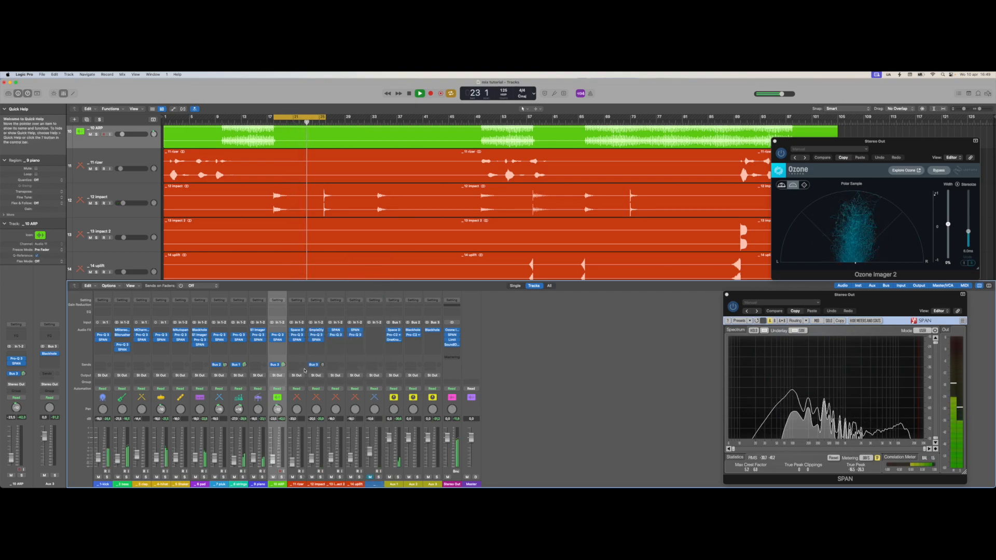
pyautogui.moveTo(322, 365); pyautogui.dragTo(321, 332)
pyautogui.press('space')
pyautogui.press('space')
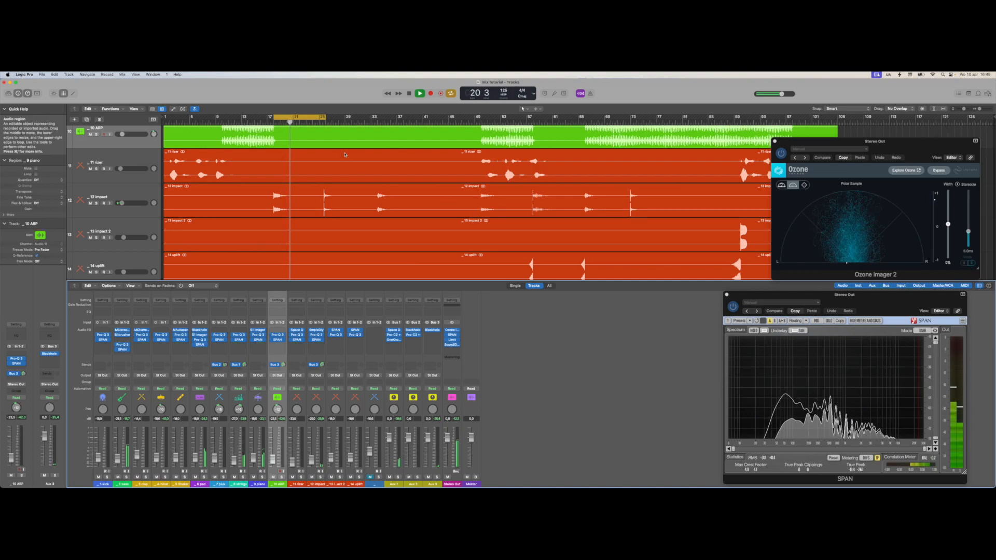
# Play the mix with cycling off through the impact hit near bar 34.
pyautogui.press('space')
pyautogui.doubleClick(361, 122)
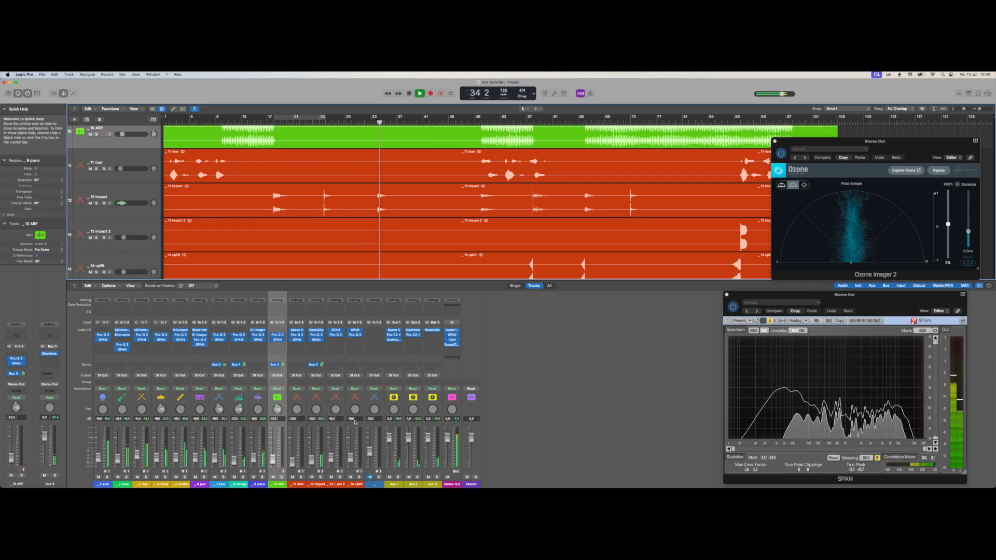
pyautogui.press('space')
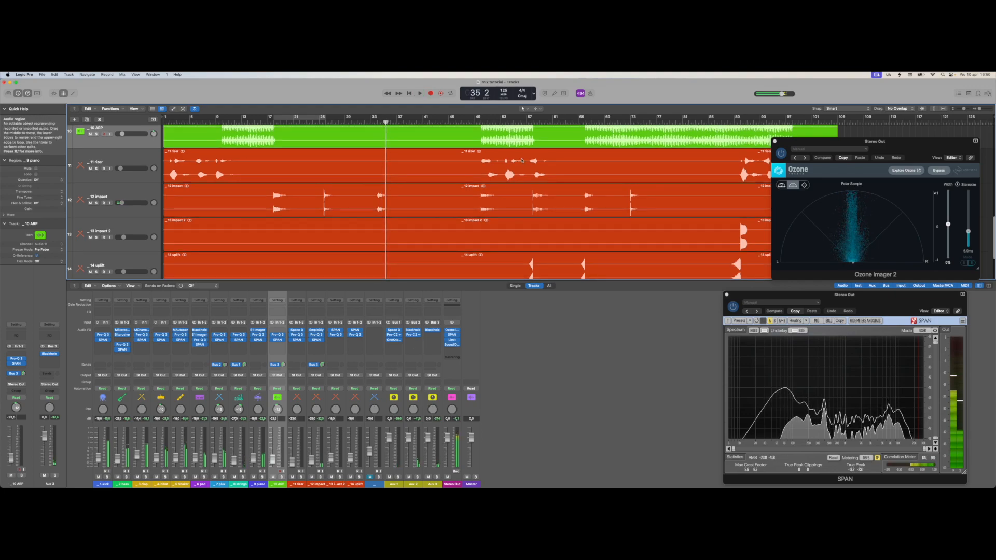
# Set a short cycle range from about bar 56 to 58 around the first uplift.
pyautogui.click(522, 121)
pyautogui.scroll(-2, 512, 221)
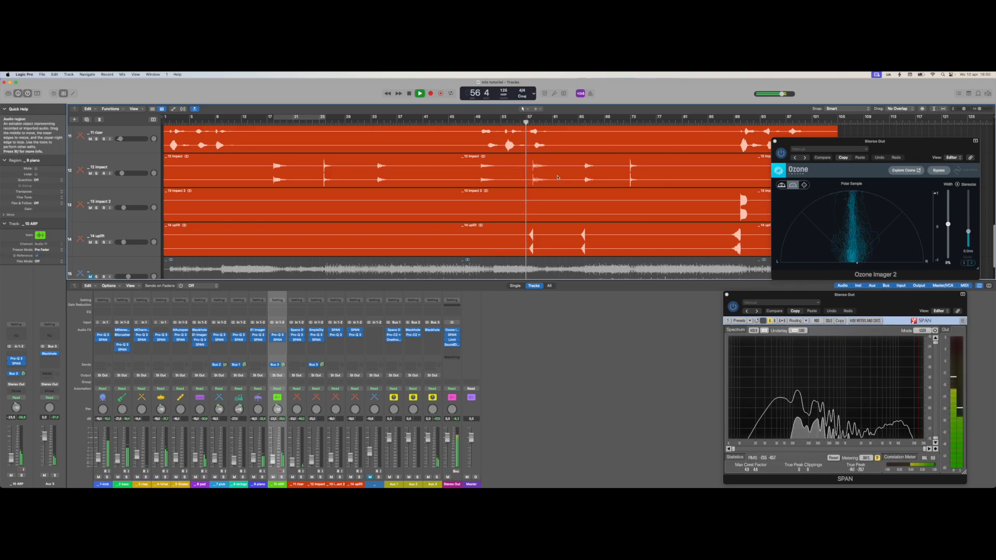
pyautogui.moveTo(333, 118); pyautogui.dragTo(538, 117)
pyautogui.press('space')
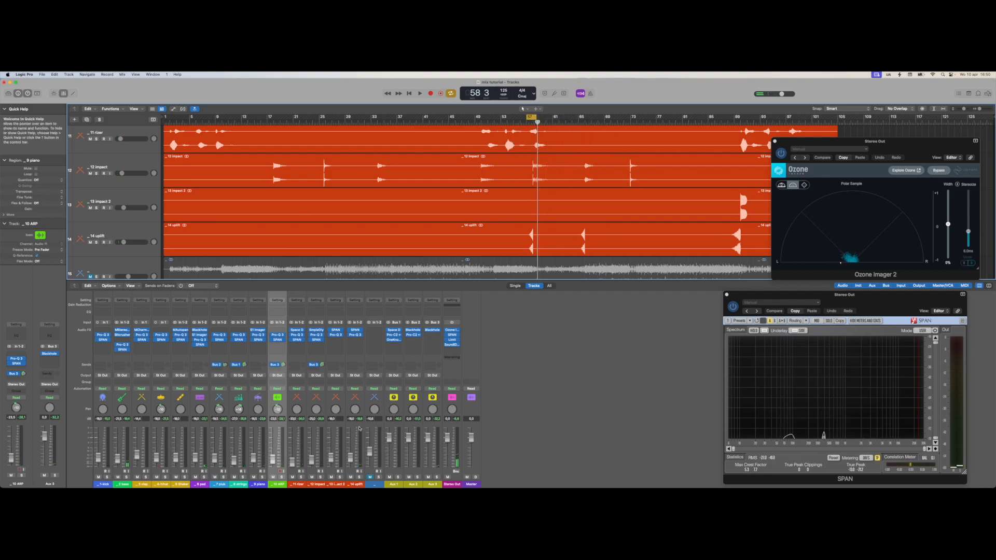
# Insert a Sample Delay on the uplift channel, set its left delay to 769 samples, and play the uplift.
pyautogui.press('space')
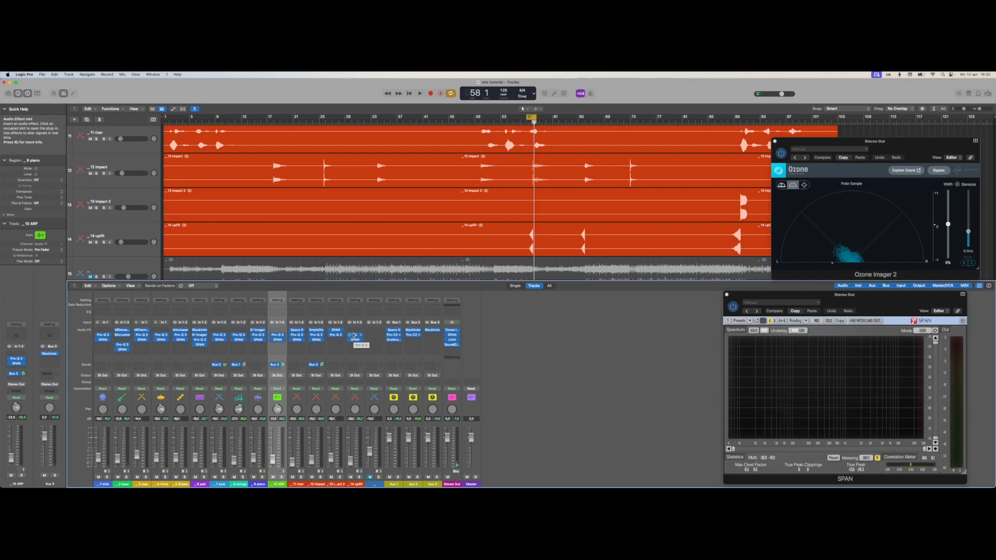
pyautogui.click(354, 335)
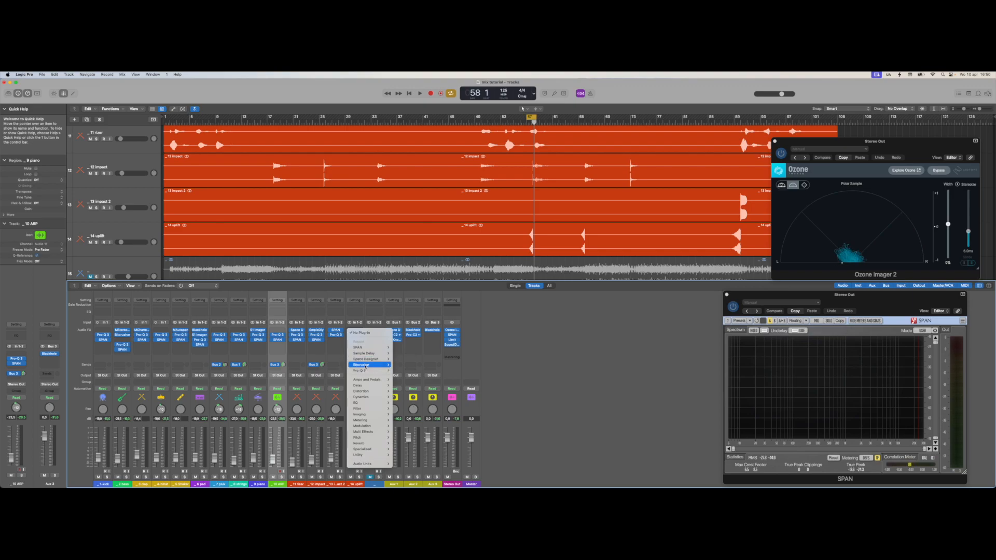
pyautogui.moveTo(365, 370)
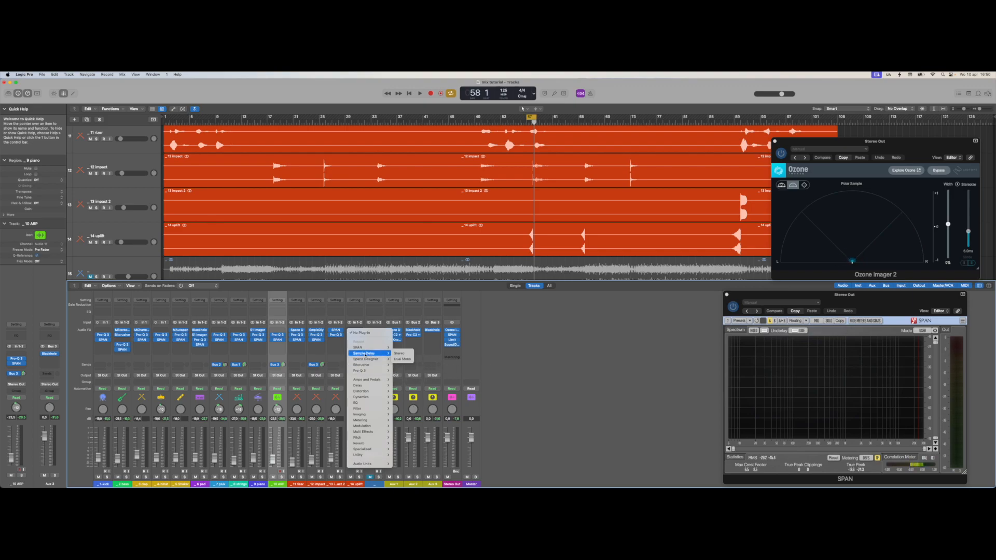
pyautogui.click(365, 354)
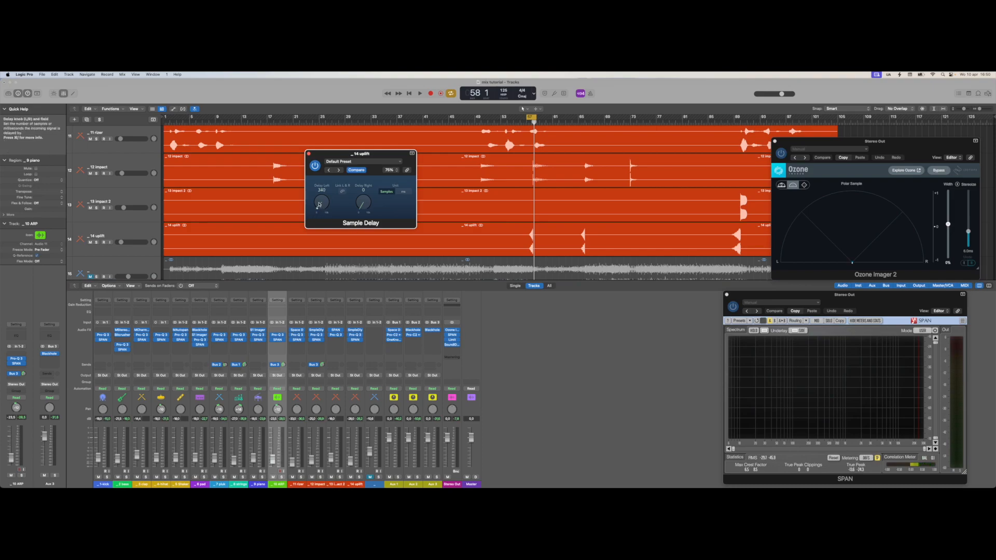
pyautogui.moveTo(318, 202); pyautogui.dragTo(318, 201)
pyautogui.press('space')
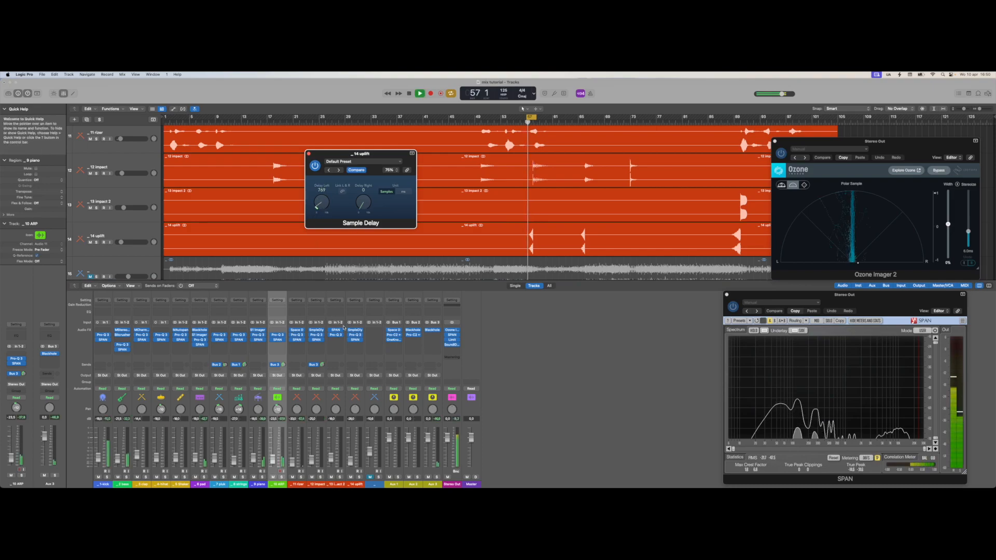
pyautogui.scroll(-1, 351, 341)
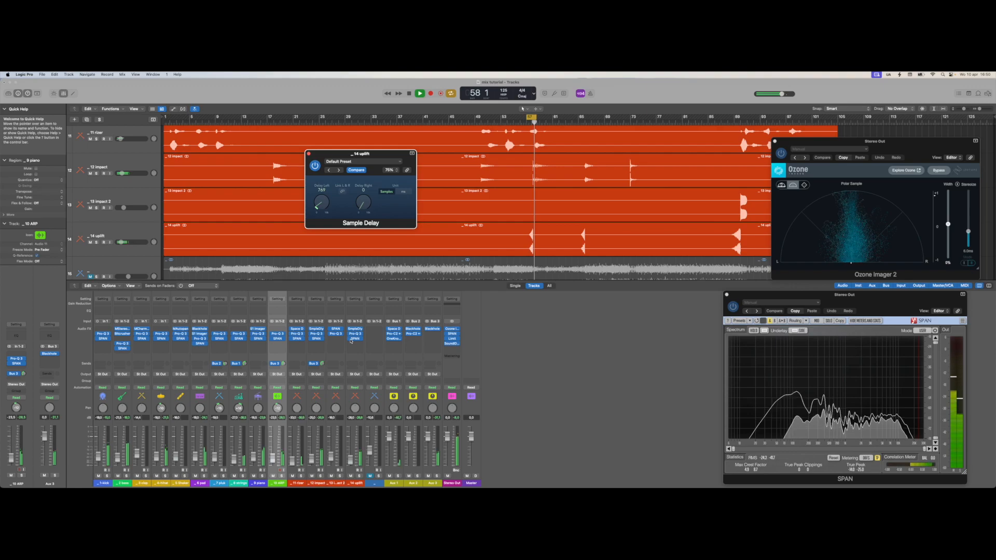
pyautogui.press('space')
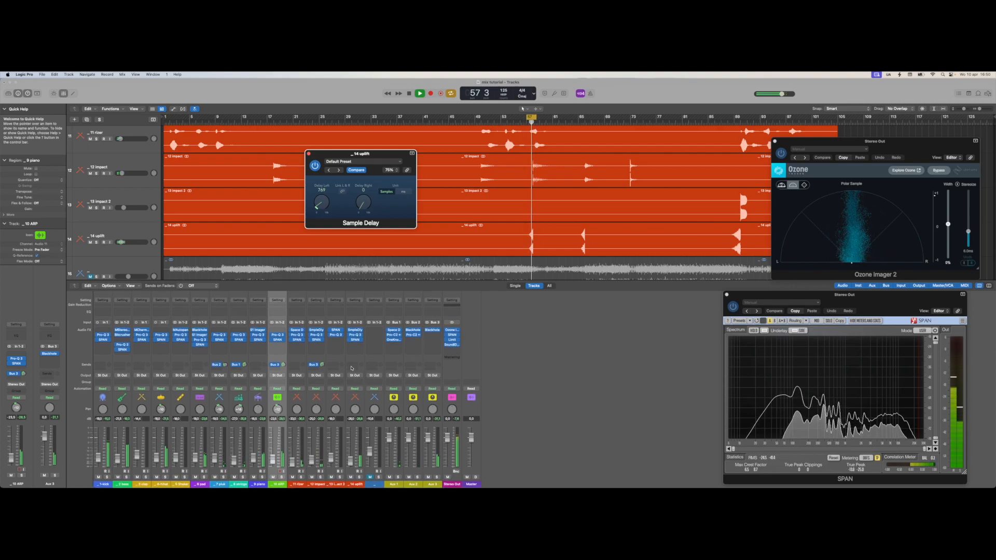
# Send the uplift channel to Bus 3 with a raised send level, replay the section, and close the Sample Delay.
pyautogui.click(352, 364)
pyautogui.moveTo(363, 373)
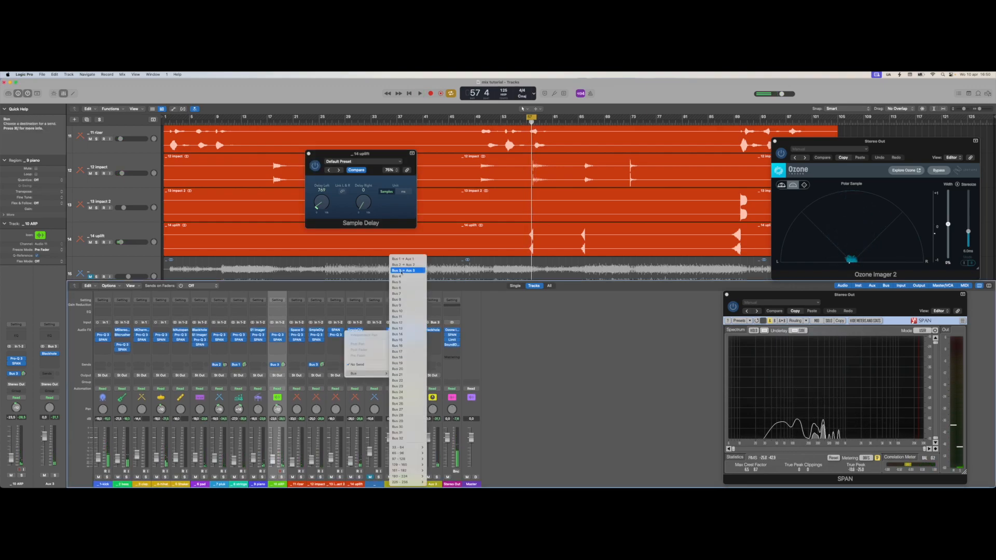
pyautogui.click(400, 272)
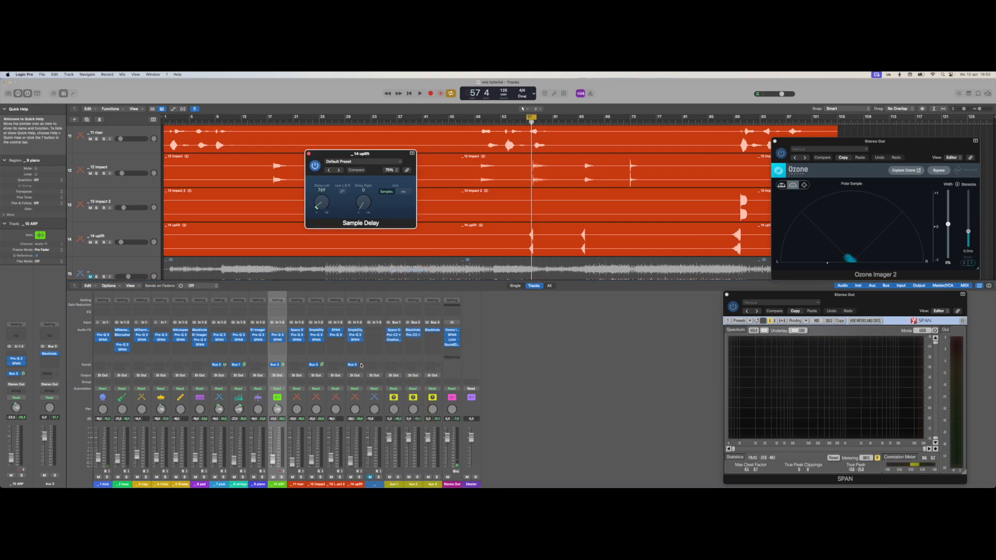
pyautogui.press('space')
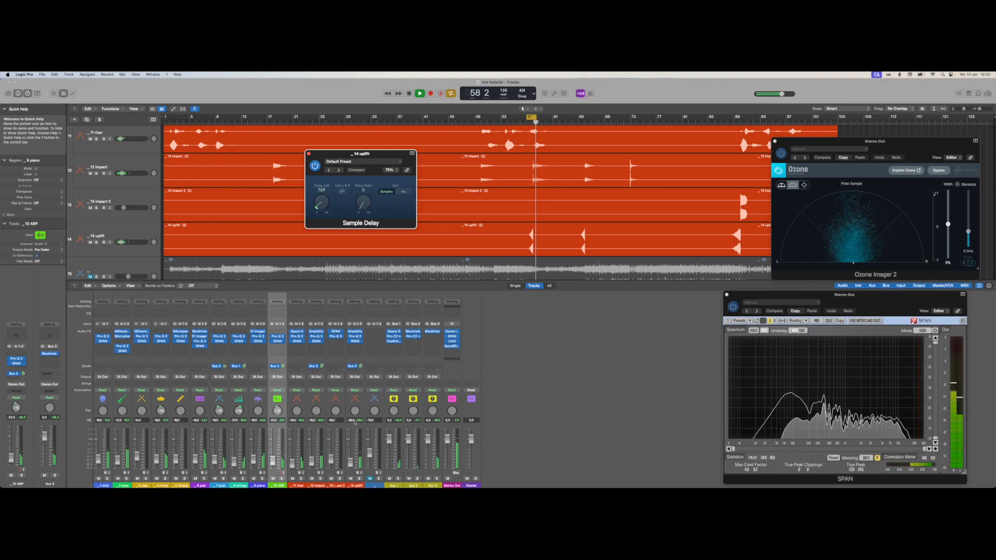
pyautogui.click(351, 461)
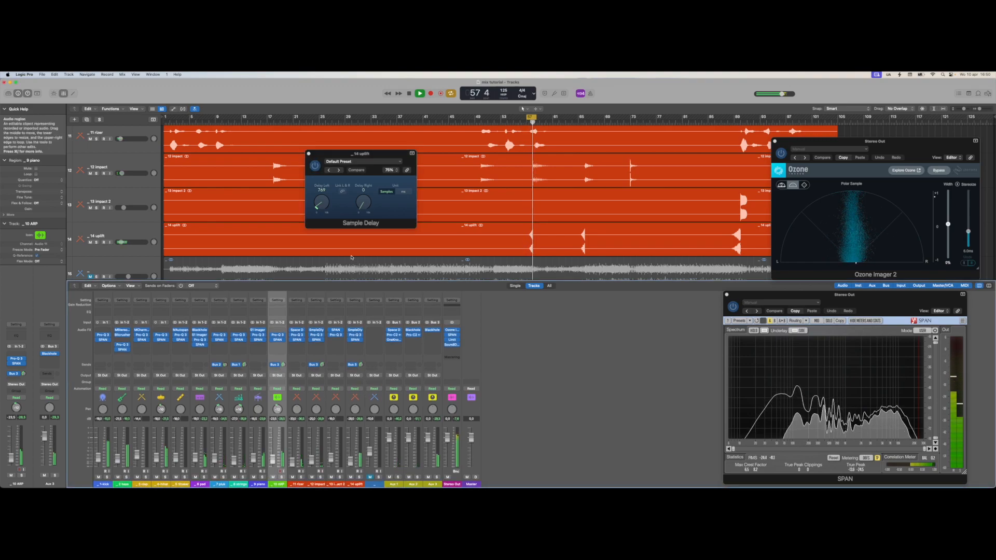
pyautogui.click(308, 153)
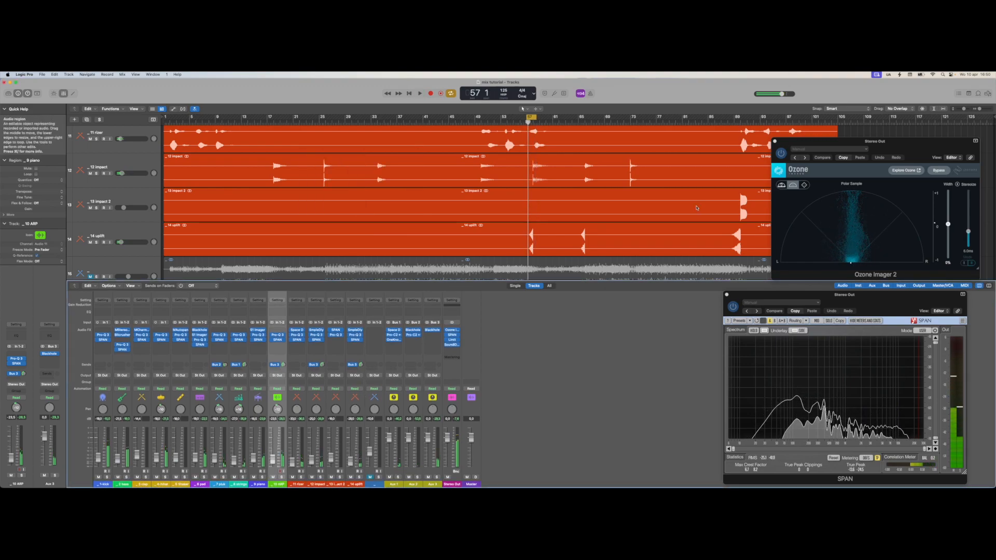
# Move the short cycle range to about bars 89 to 91 around the impact 2 hit and play it.
pyautogui.scroll(-1, 697, 208)
pyautogui.click(740, 123)
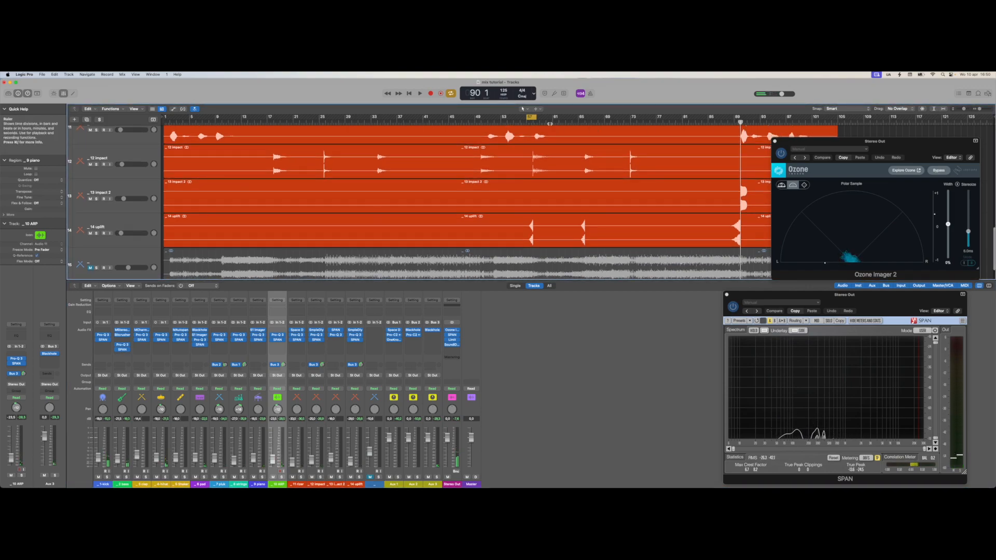
pyautogui.moveTo(531, 117); pyautogui.dragTo(741, 123)
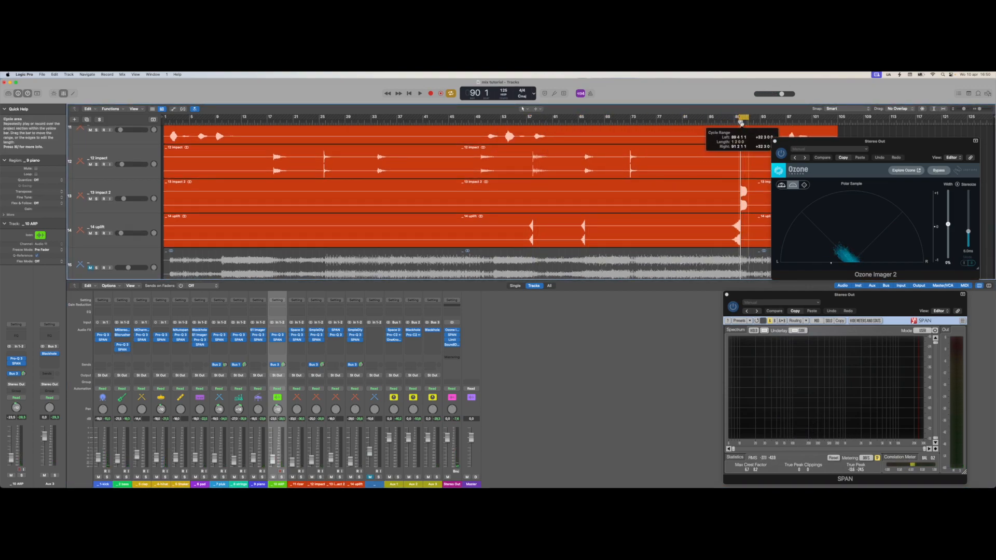
pyautogui.press('space')
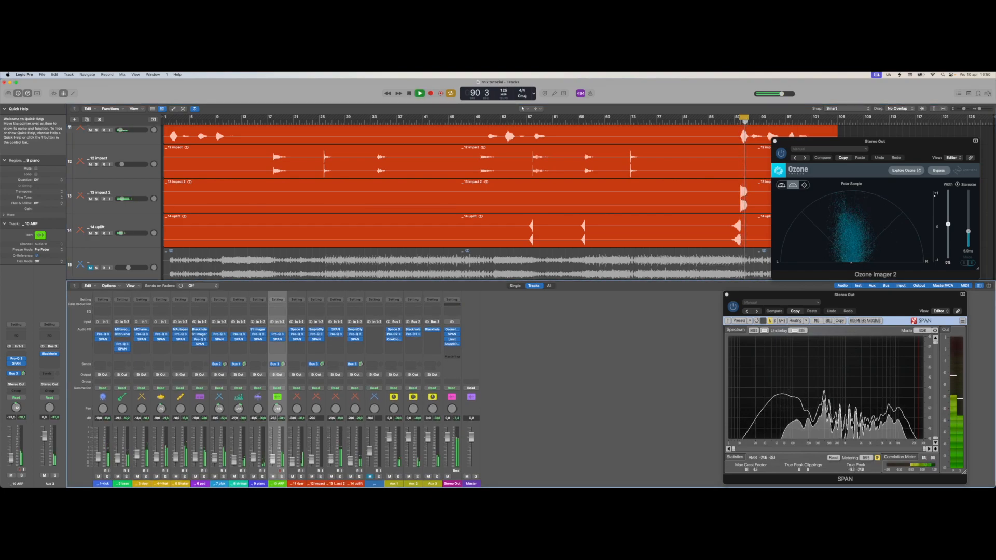
# Add a low cut in Pro-Q 3 on the impact 2 channel to remove its low end, then stop playback.
pyautogui.click(336, 335)
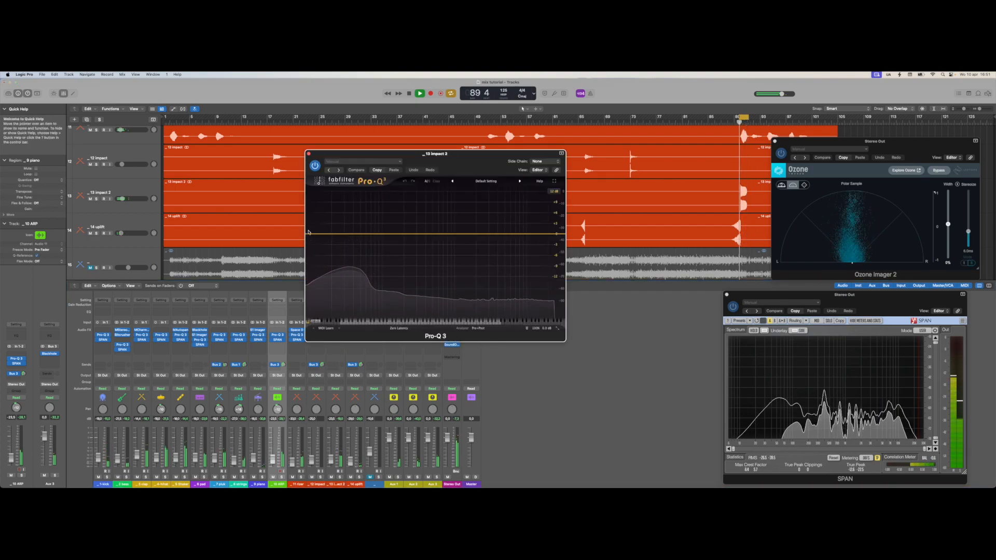
pyautogui.moveTo(315, 234); pyautogui.dragTo(384, 233)
pyautogui.press('space')
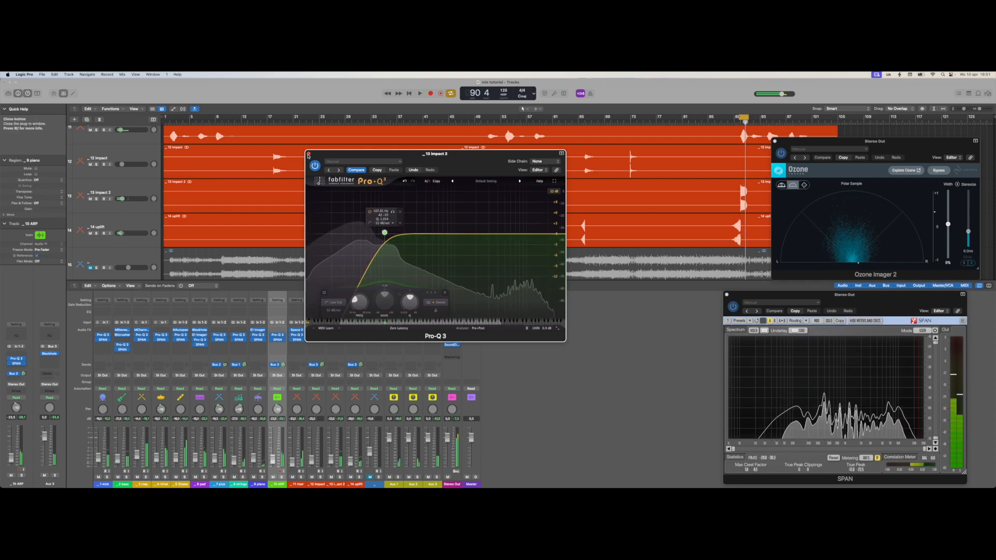
pyautogui.click(309, 154)
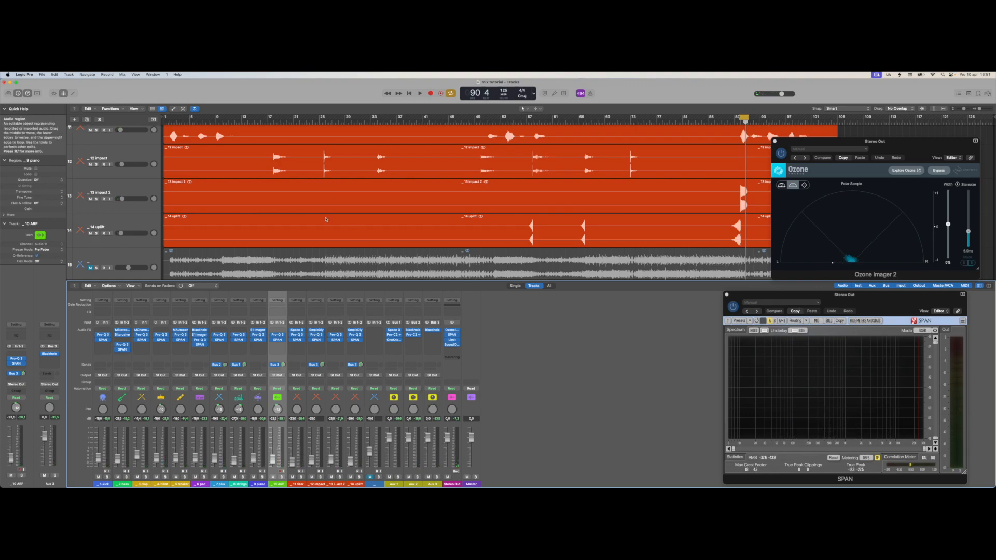
# Turn cycling off and play the whole mix from bar 1.
pyautogui.click(165, 121)
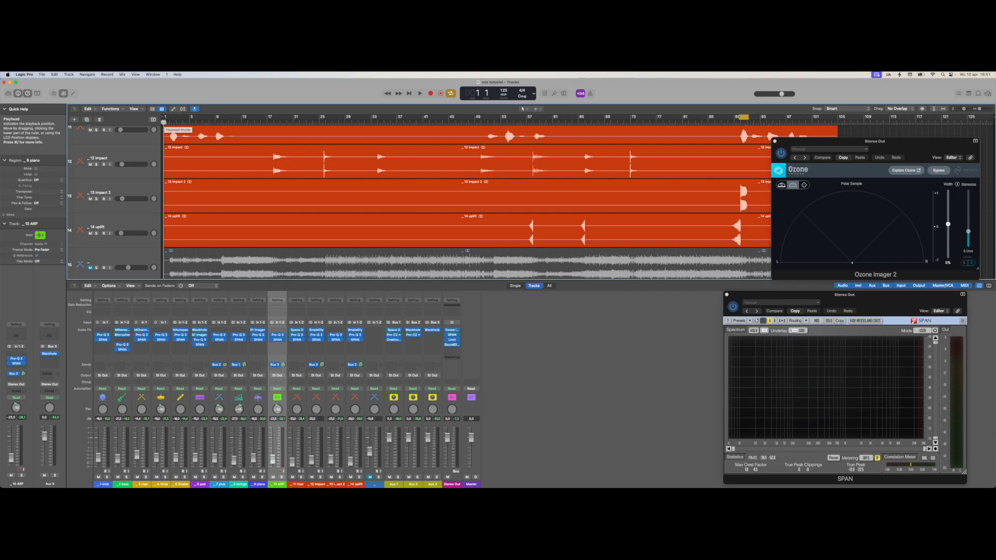
pyautogui.press('space')
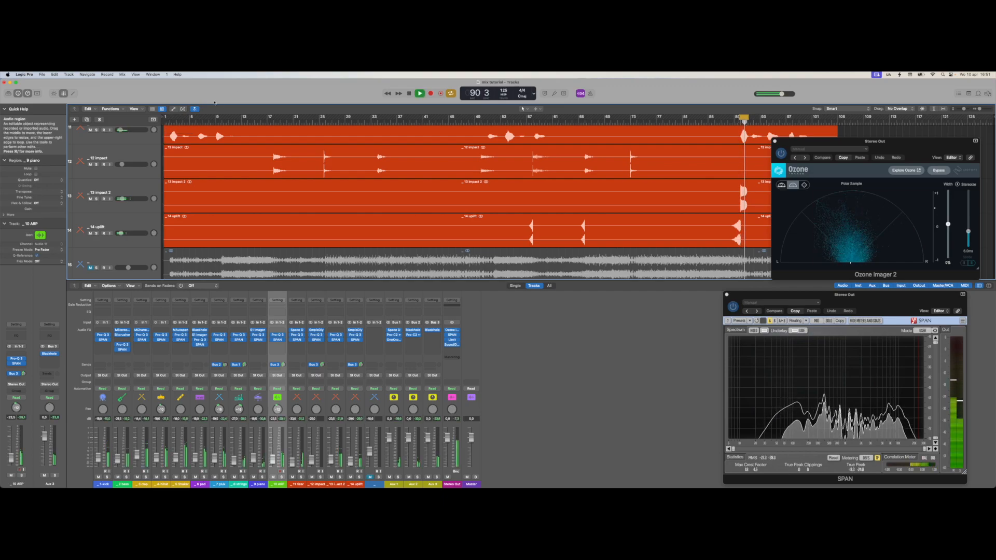
pyautogui.press('space')
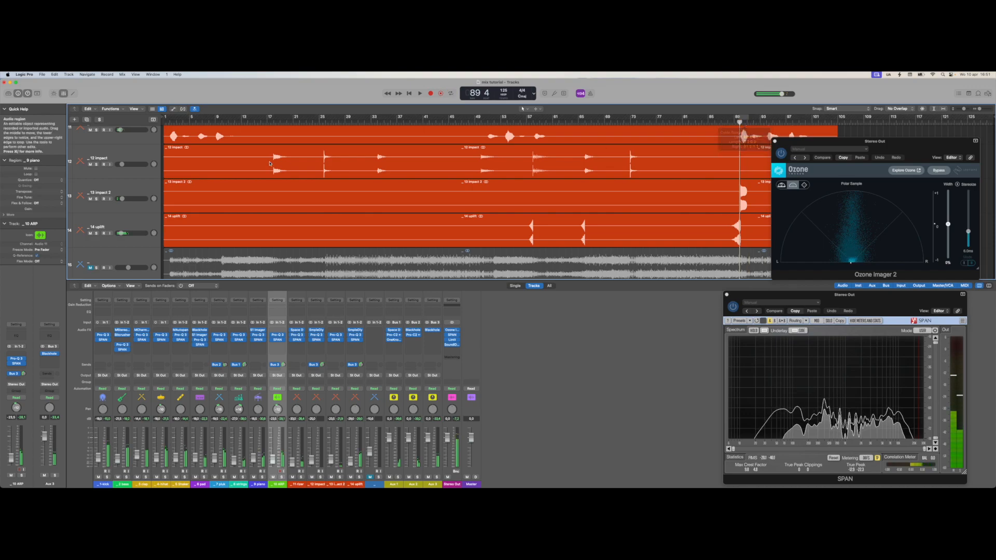
pyautogui.click(166, 123)
pyautogui.press('space')
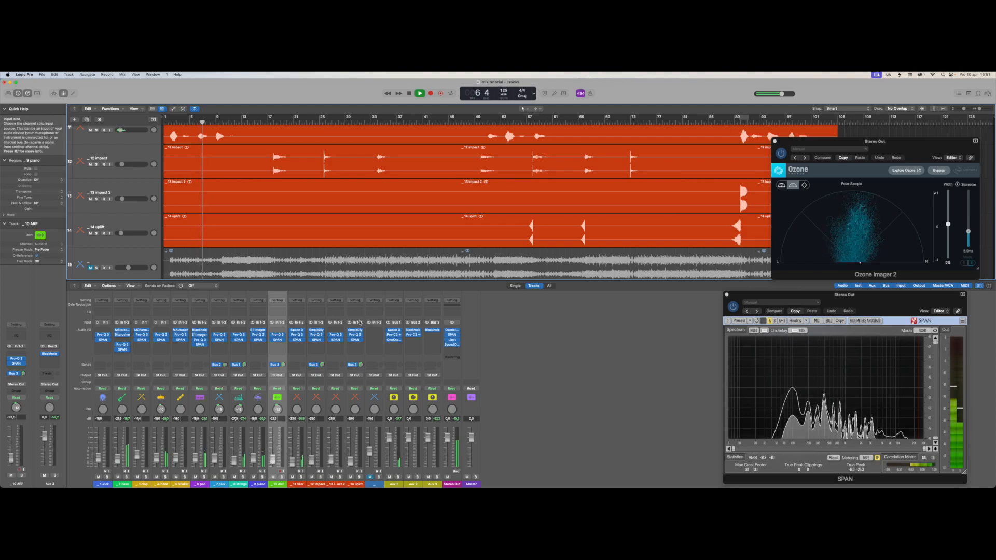
# Compare the mix with the reference track by soloing and unsoloing the reference twice during playback.
pyautogui.click(378, 477)
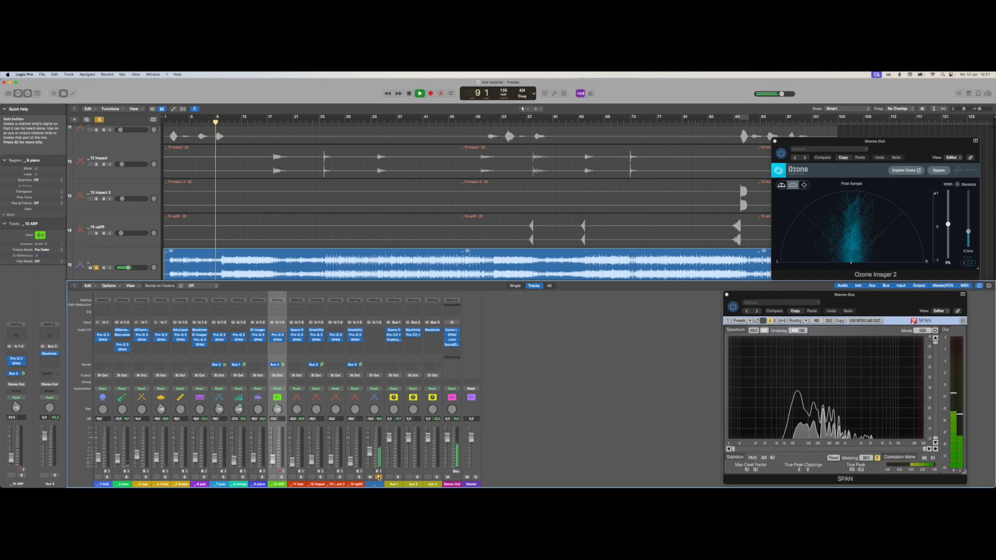
pyautogui.click(379, 477)
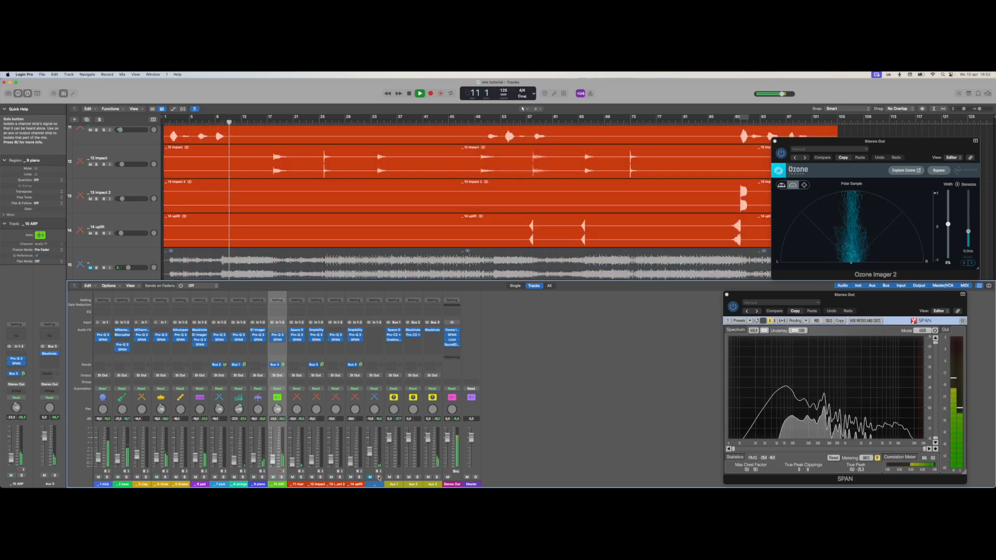
pyautogui.click(378, 477)
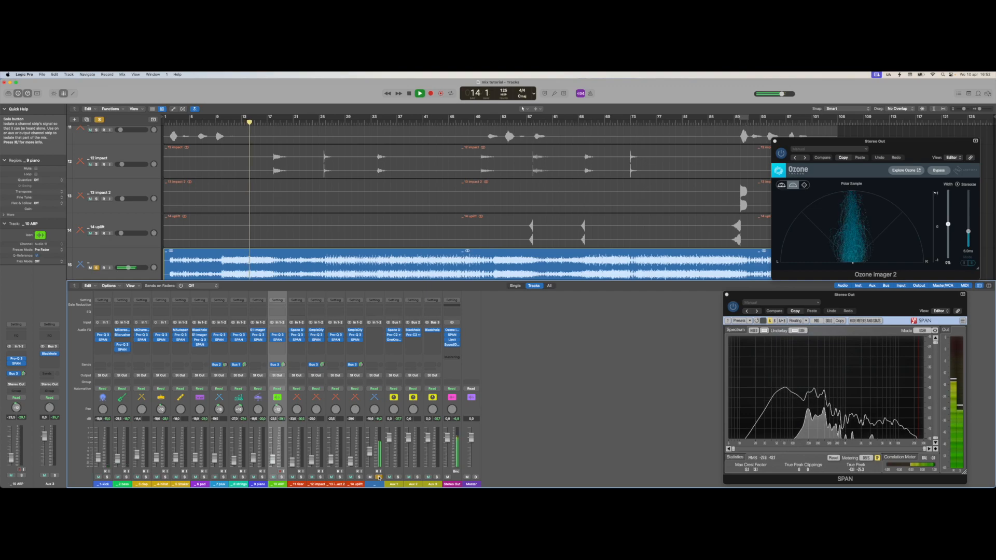
pyautogui.click(379, 477)
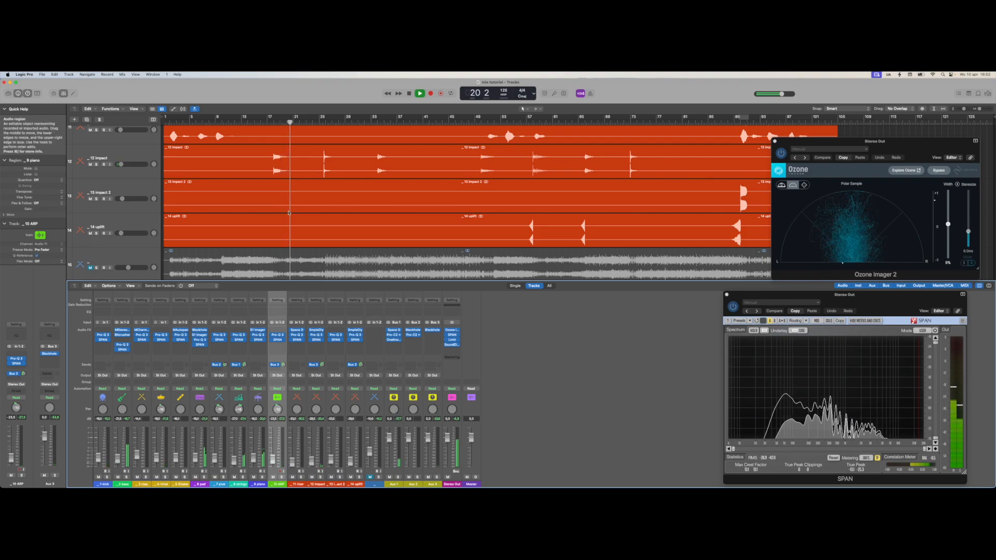
# Replay the mix from about bar 16, nudge the hi-hat level up slightly, and check the clap's MCharmVerb reverb.
pyautogui.click(263, 122)
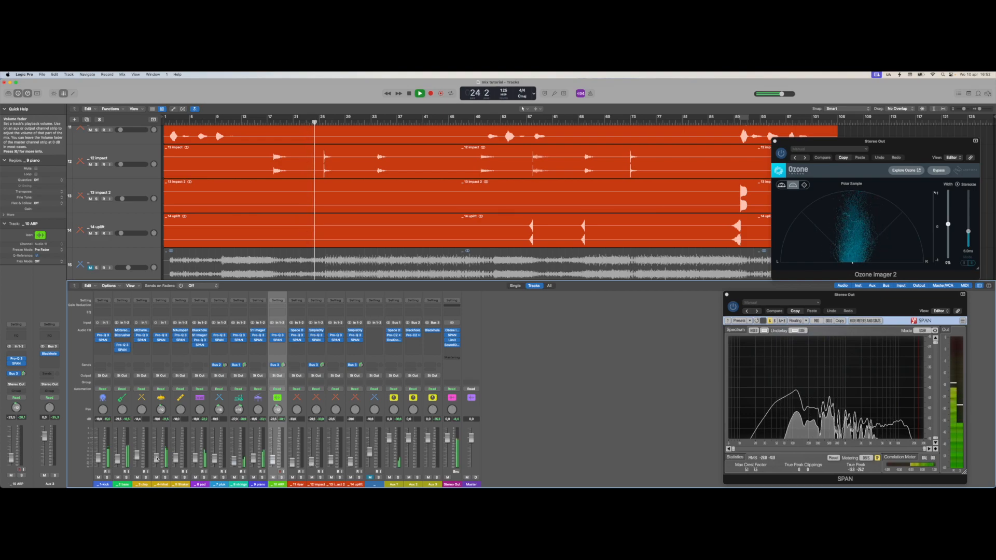
pyautogui.moveTo(157, 458); pyautogui.dragTo(157, 457)
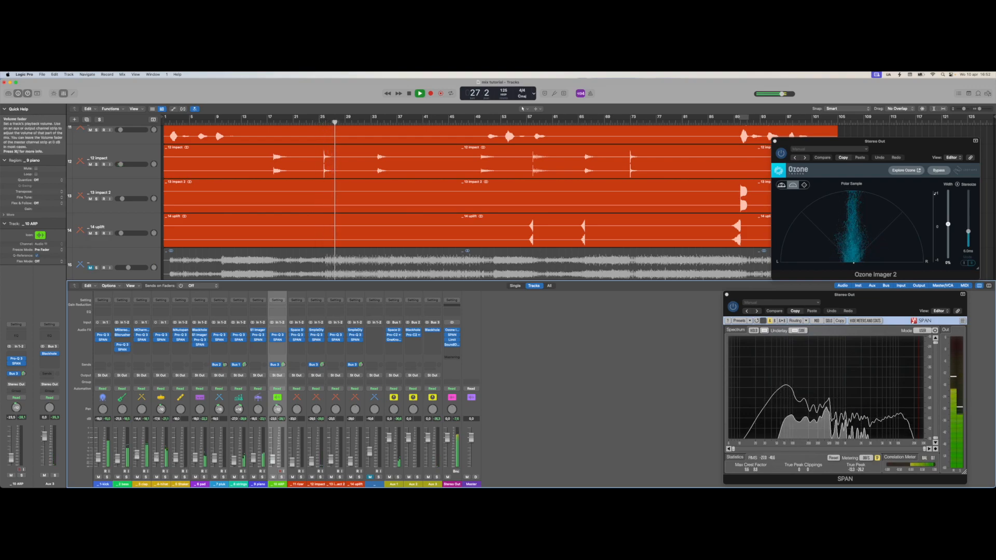
pyautogui.click(142, 330)
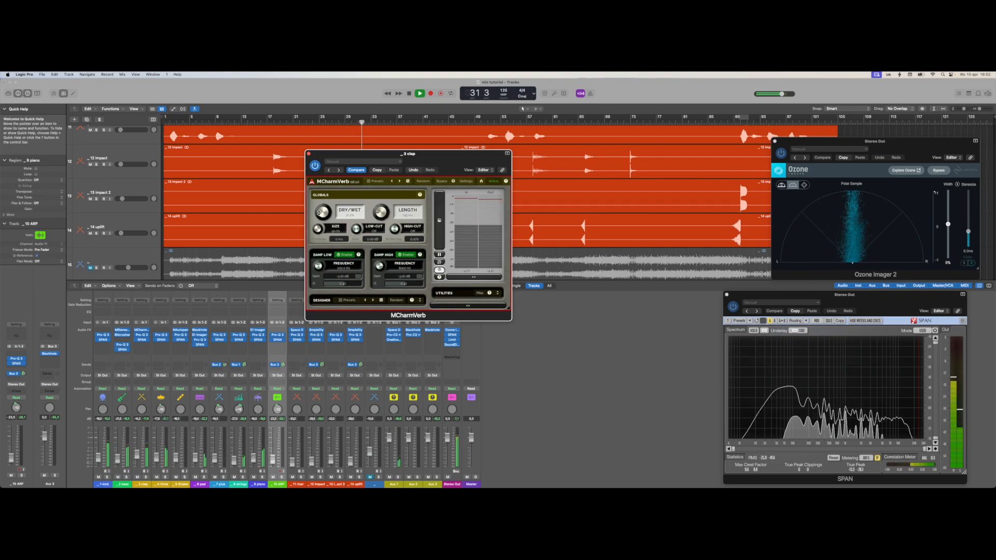
pyautogui.click(309, 154)
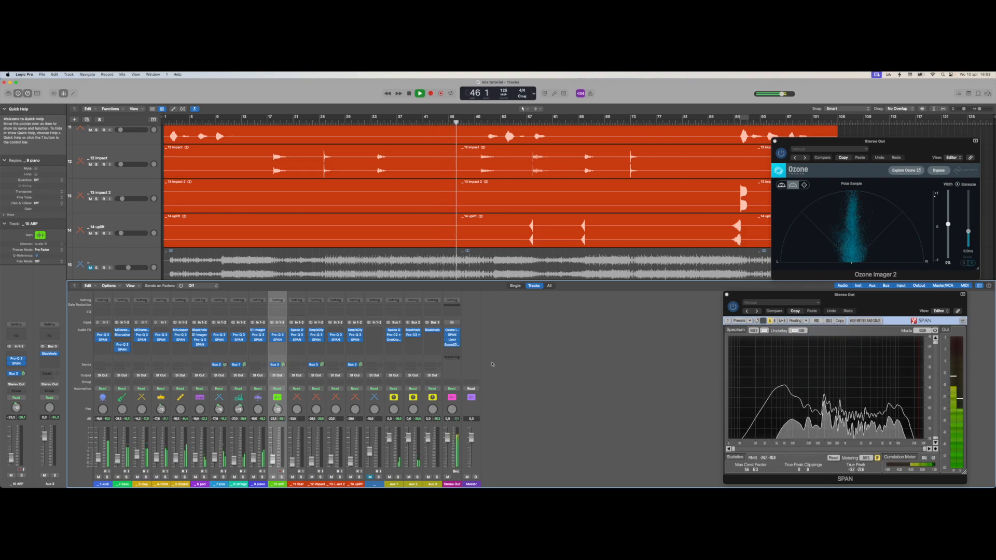
# Listen to the mix up to about bar 53 while looking over the upper tracks, then stop playback.
pyautogui.scroll(1, 505, 326)
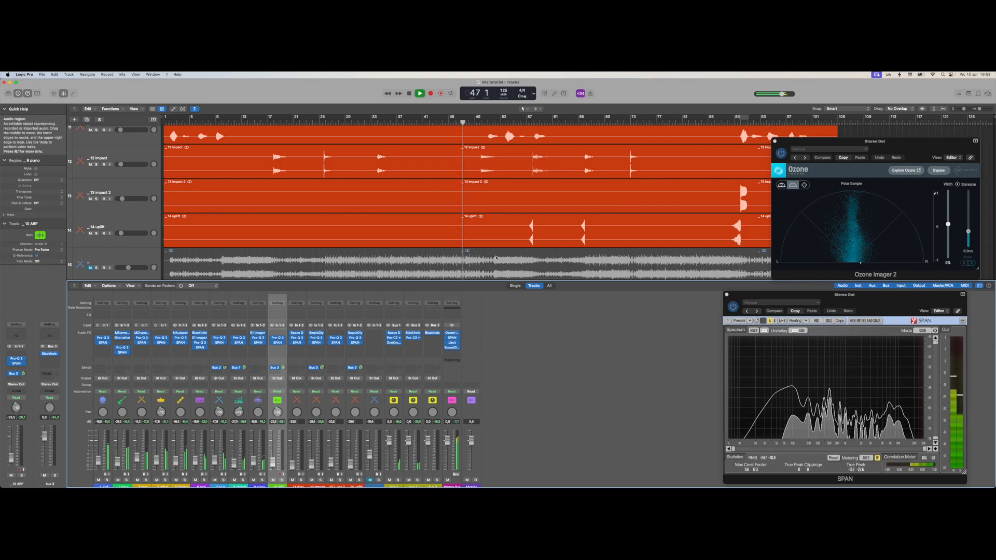
pyautogui.scroll(-3, 500, 211)
pyautogui.scroll(2, 494, 213)
pyautogui.scroll(10, 494, 214)
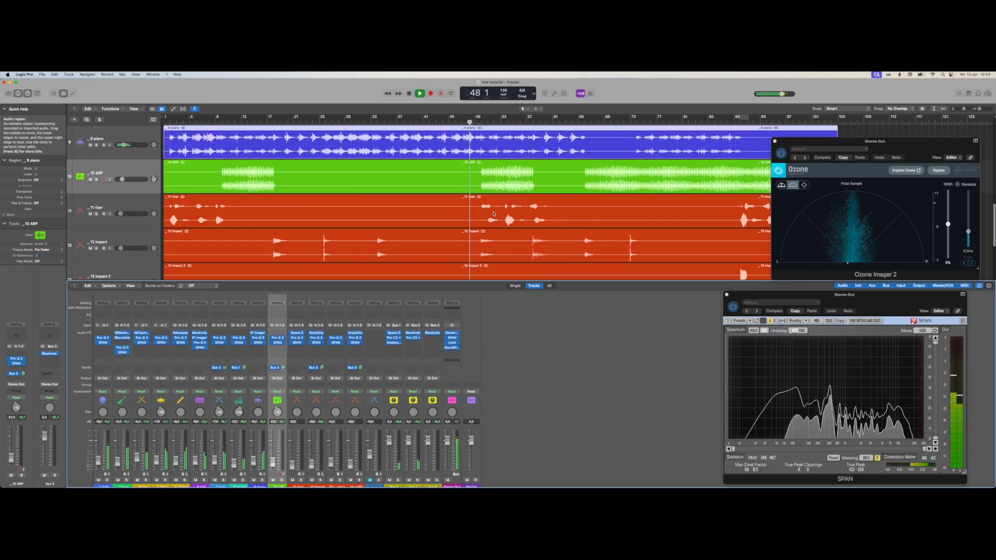
pyautogui.scroll(2, 494, 214)
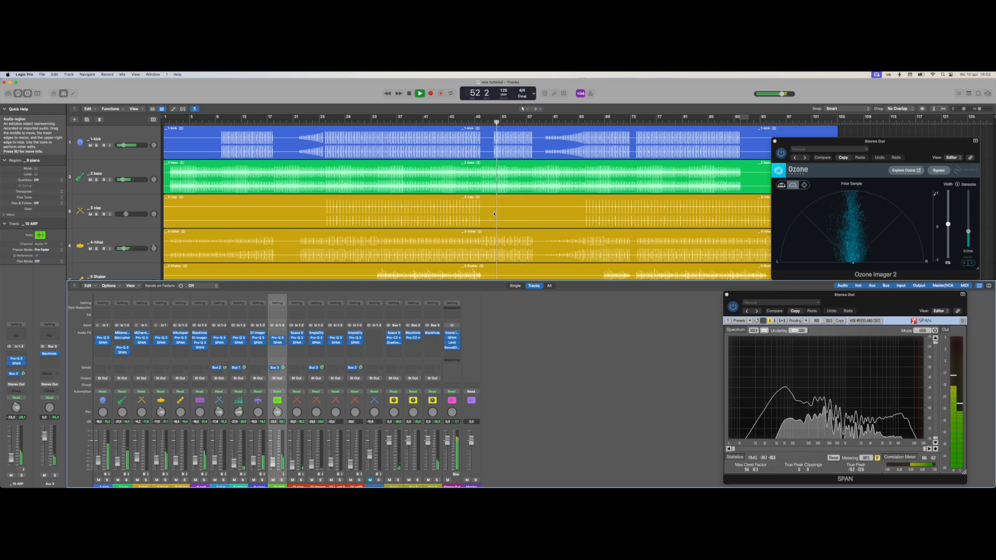
pyautogui.press('space')
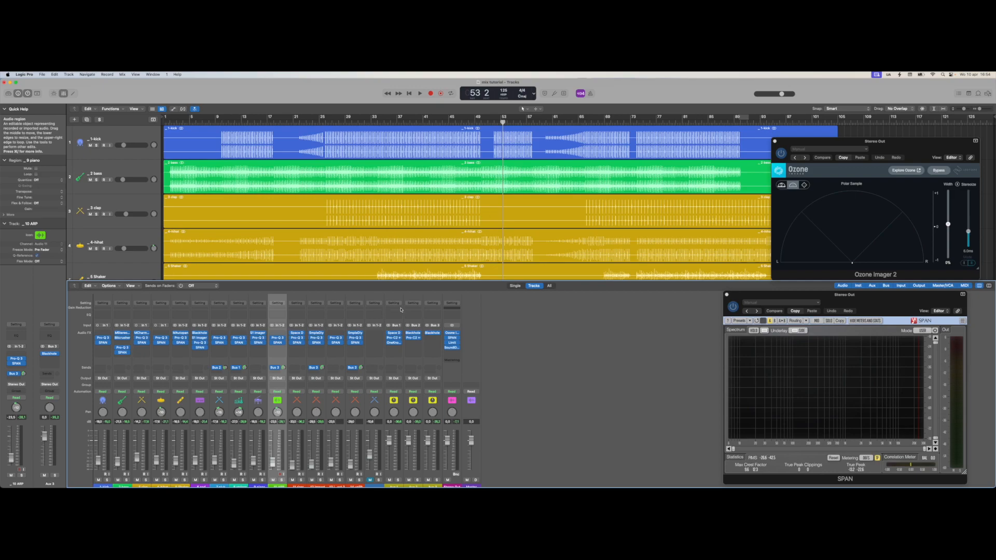
# Open the Limiter on the Stereo Out channel and bypass it while the mix plays from about bar 53.
pyautogui.click(454, 344)
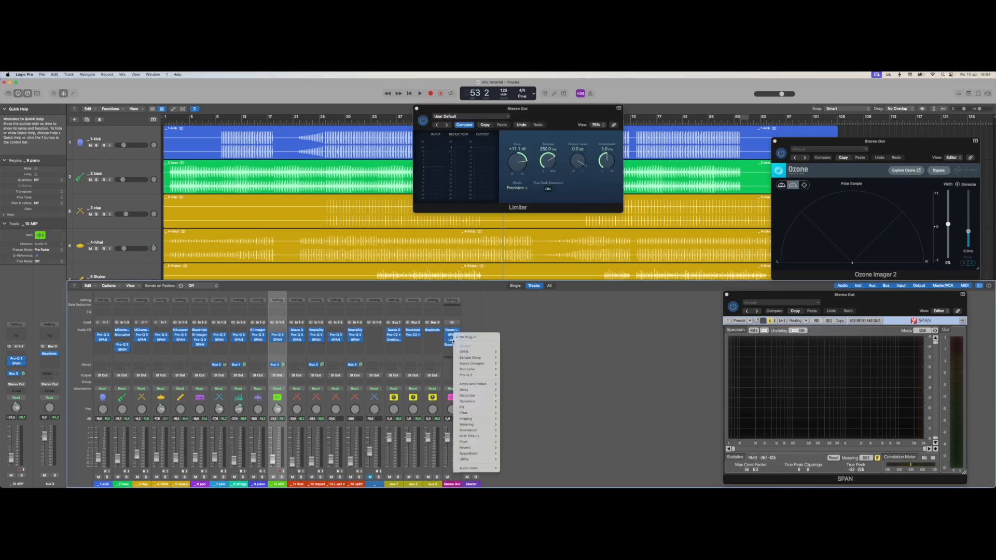
pyautogui.press('space')
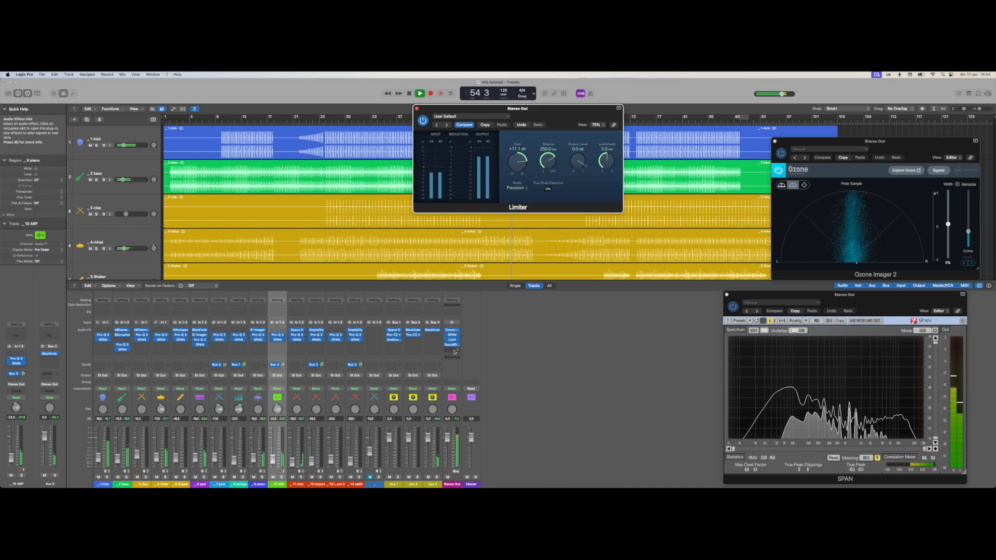
pyautogui.click(423, 121)
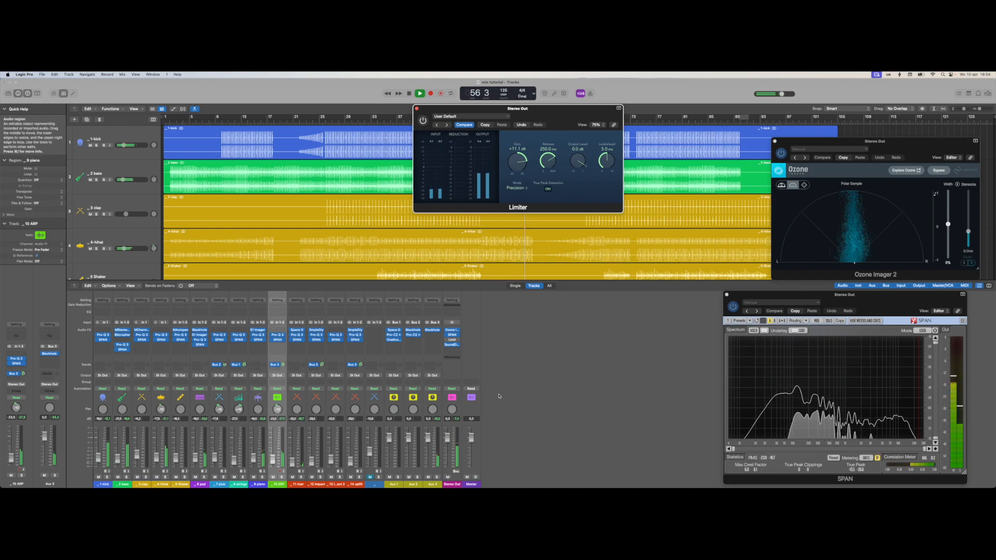
pyautogui.click(514, 421)
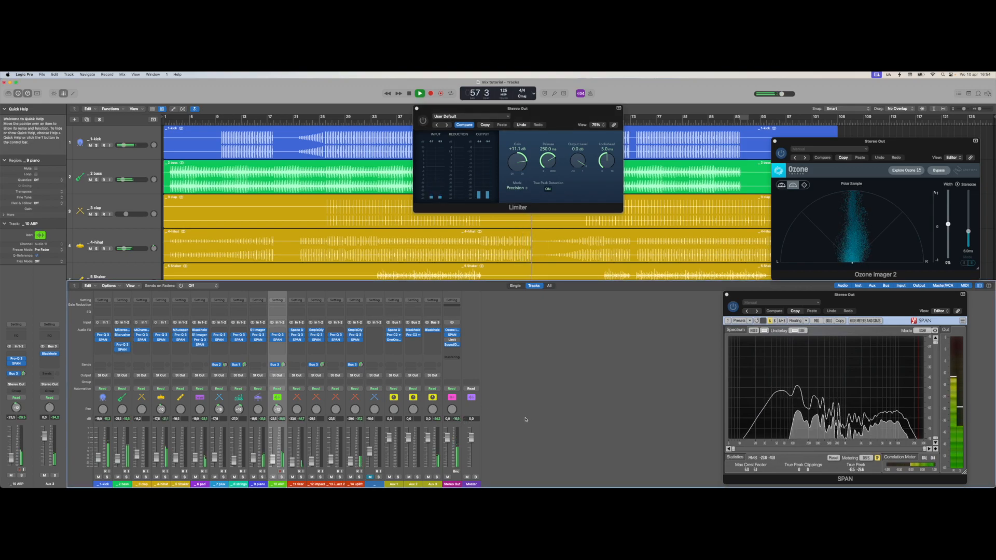